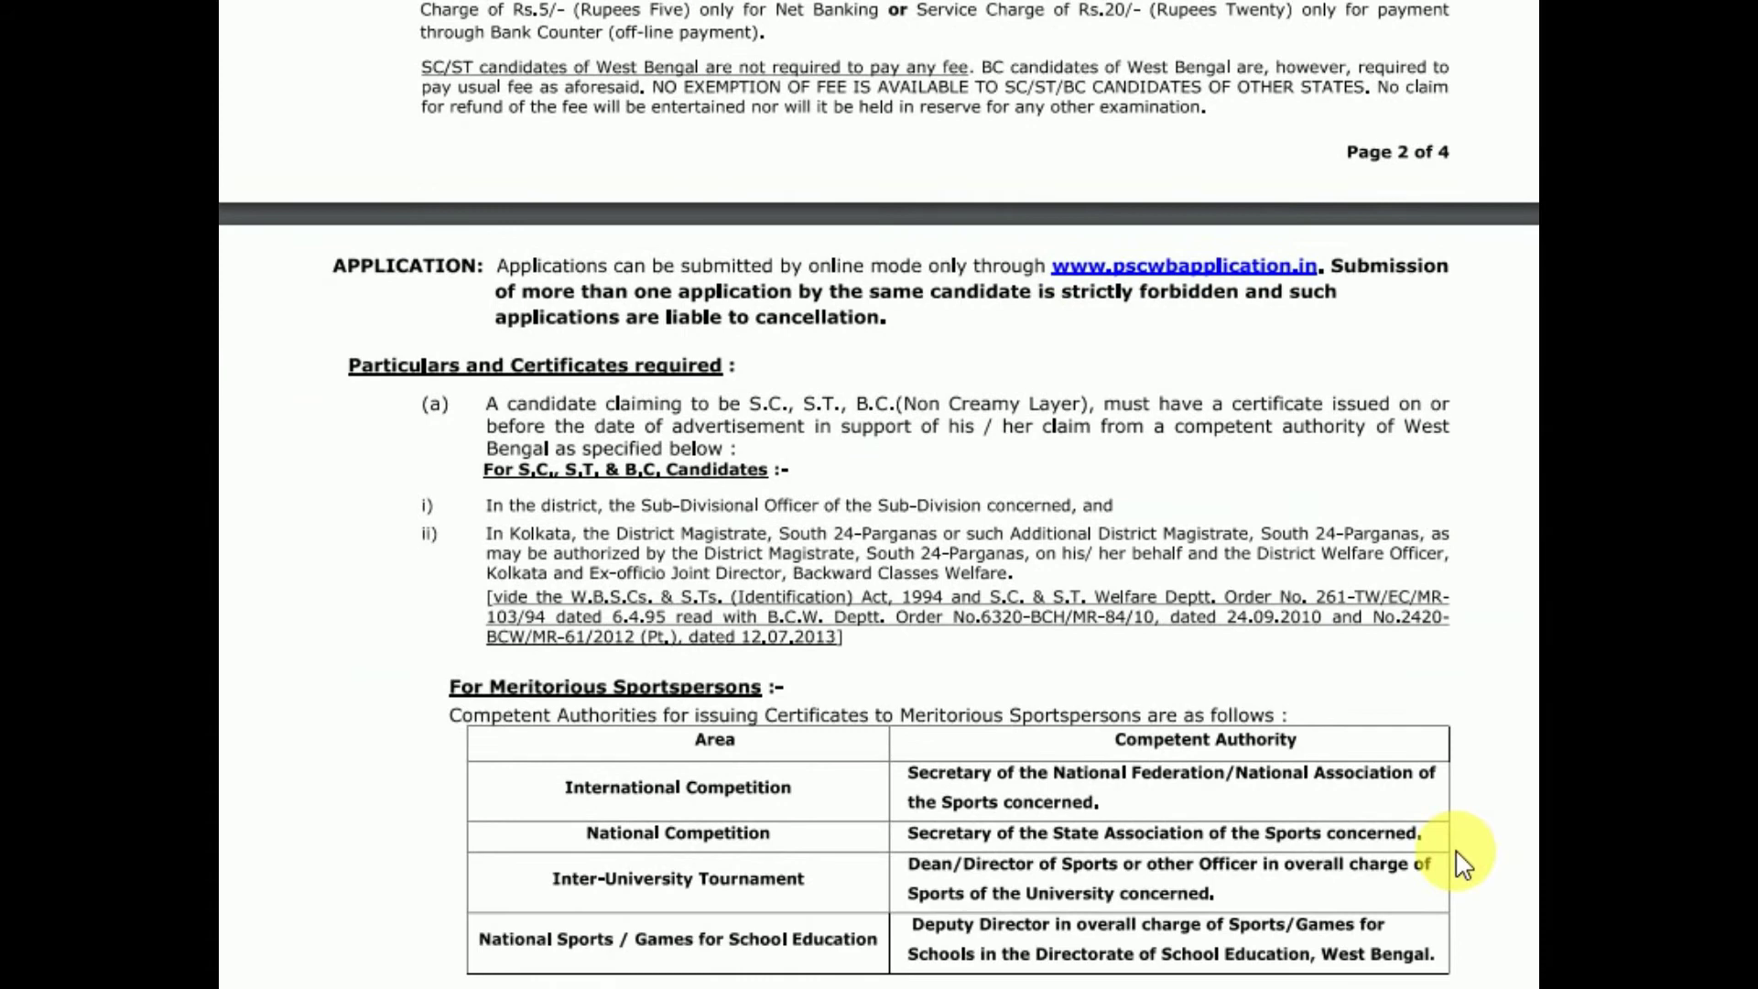
Scroll the advertisement PDF down to page 4's application dates, 11 June to 2 July 2018
scroll(1462, 864, "down", 9)
scroll(1462, 864, "down", 6)
scroll(1462, 864, "down", 8)
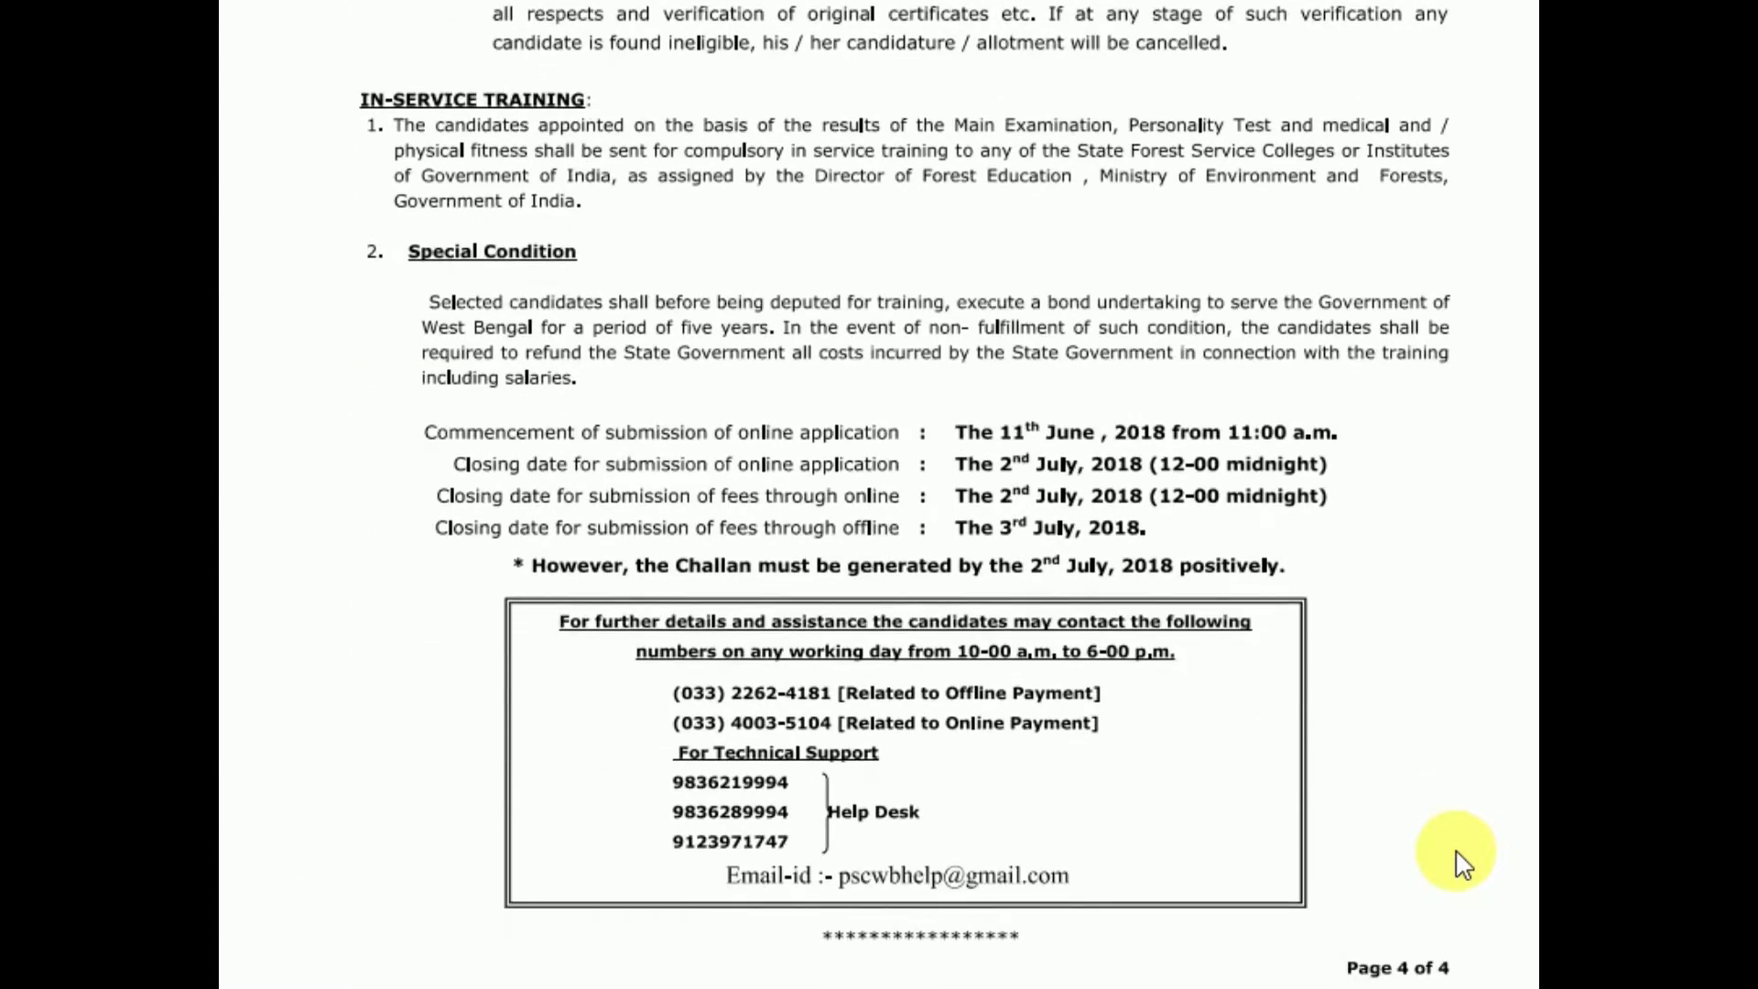
scroll(1462, 864, "down", 1)
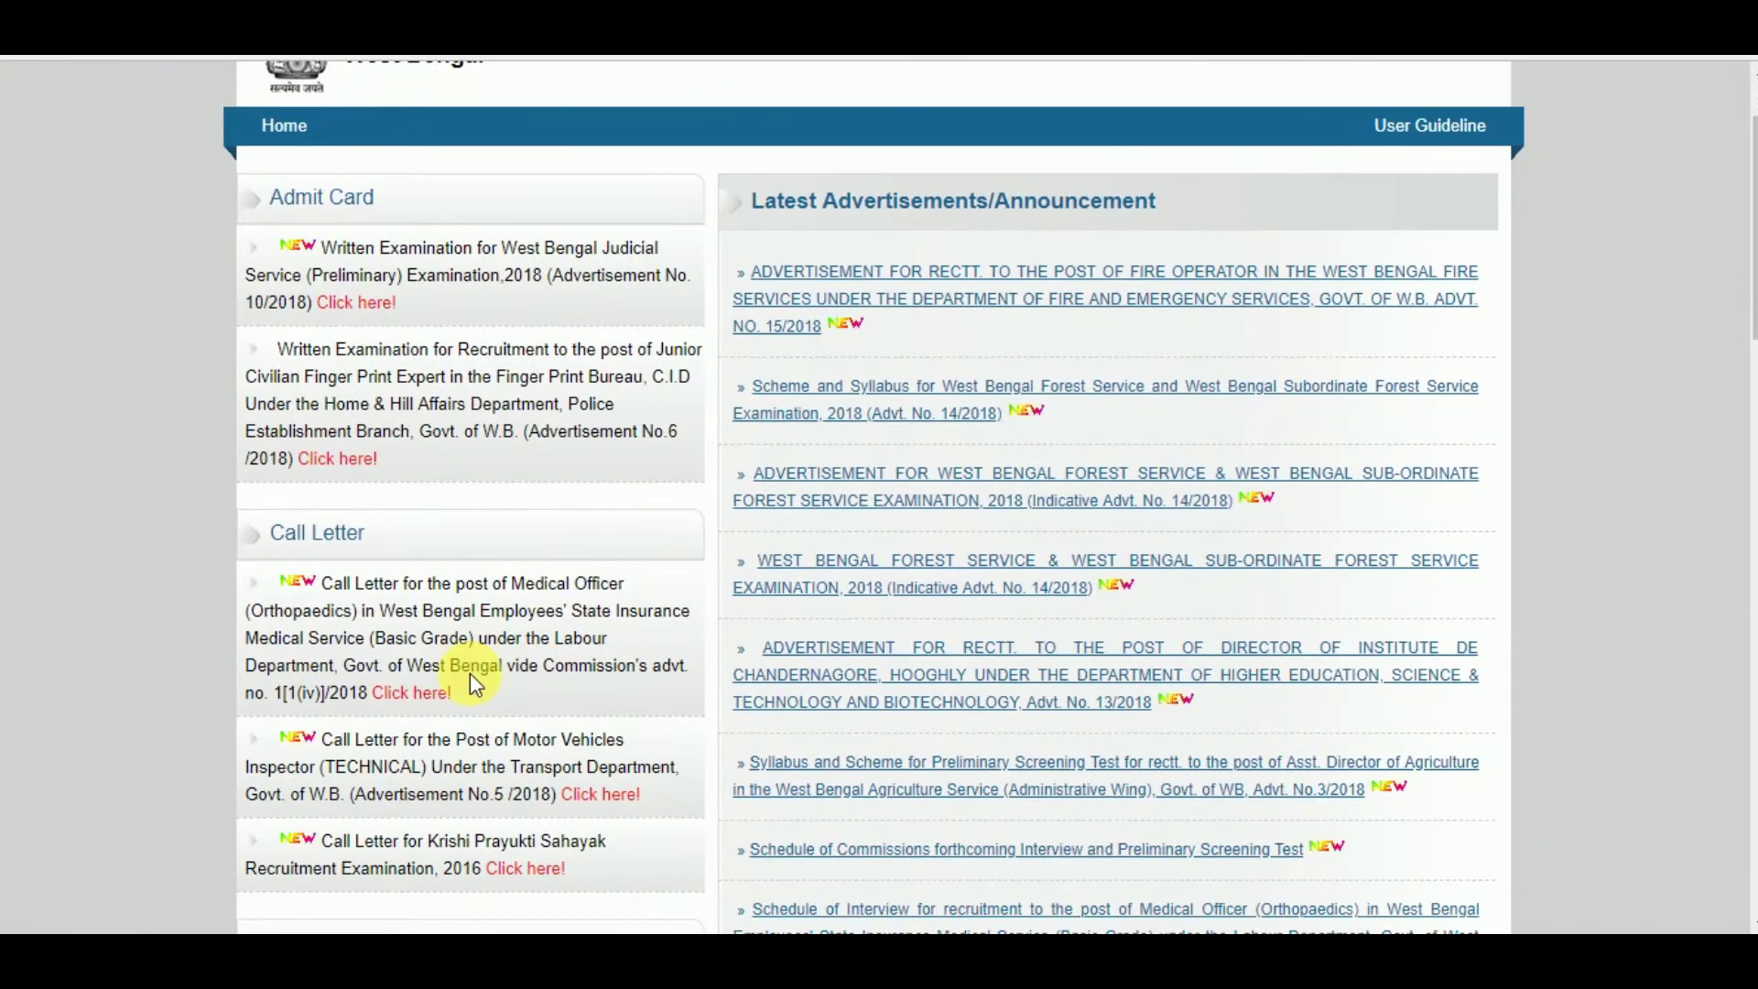
From Candidate LOGIN, fill in the new-candidate enrolment form and sign up
scroll(470, 673, "down", 4)
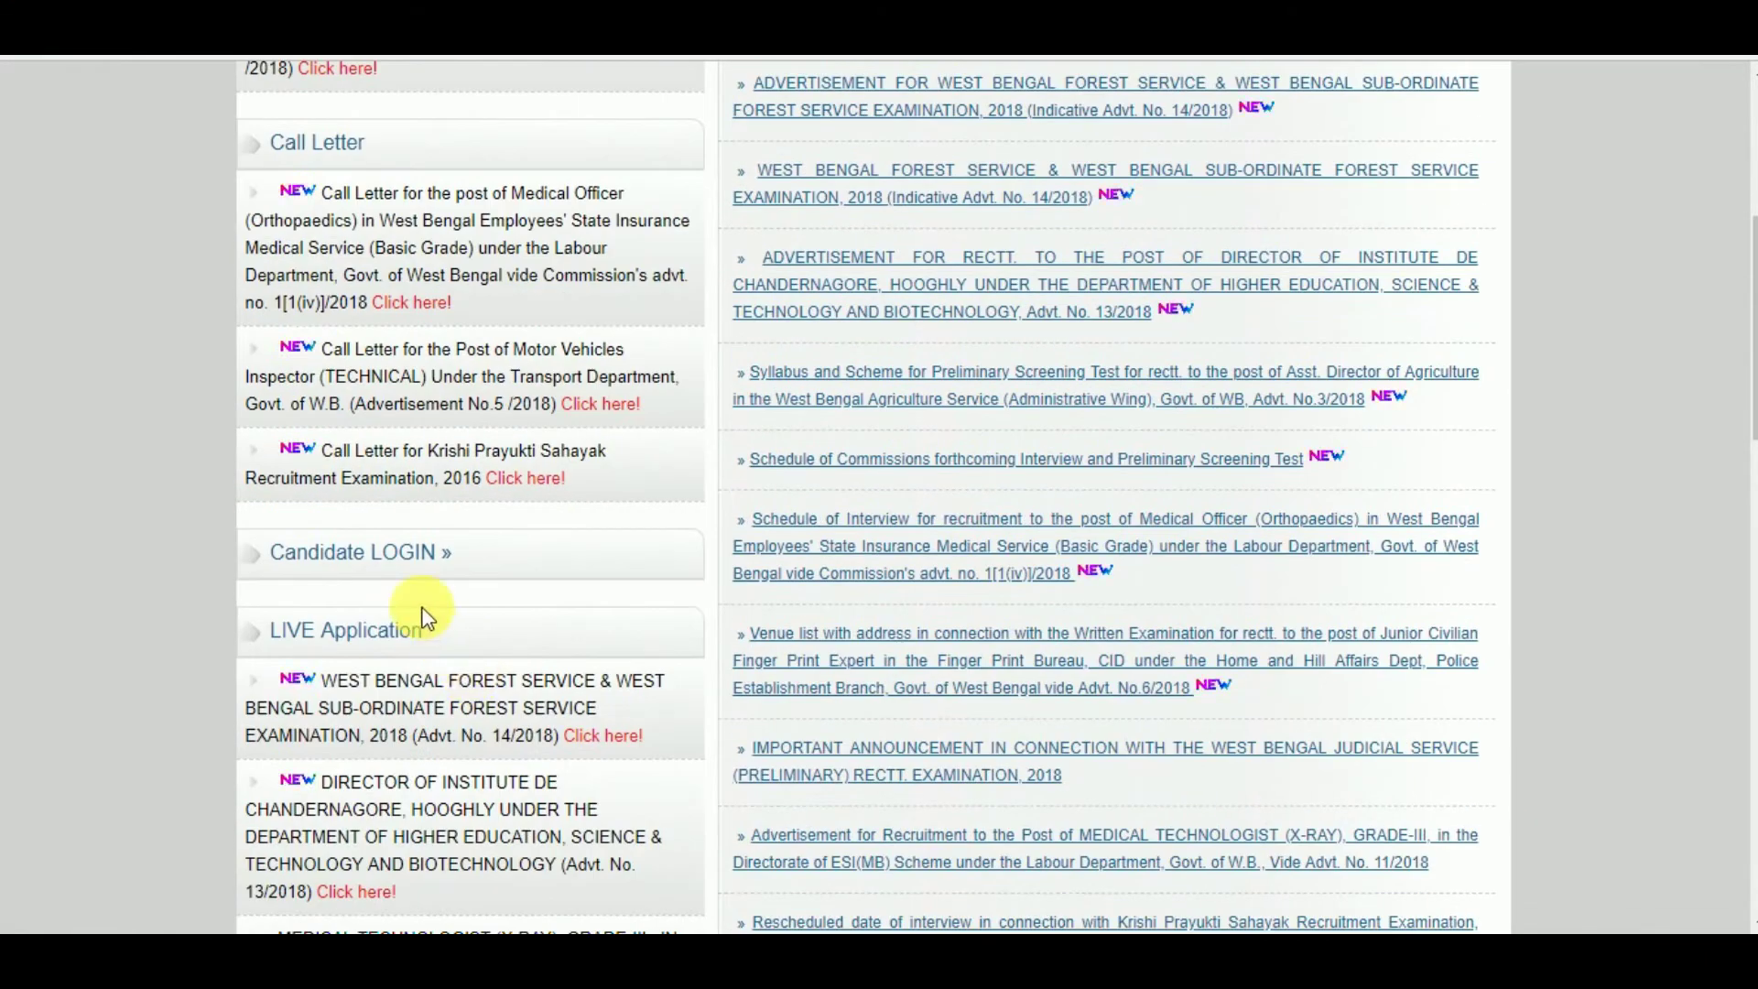
left_click(447, 554)
left_click(895, 752)
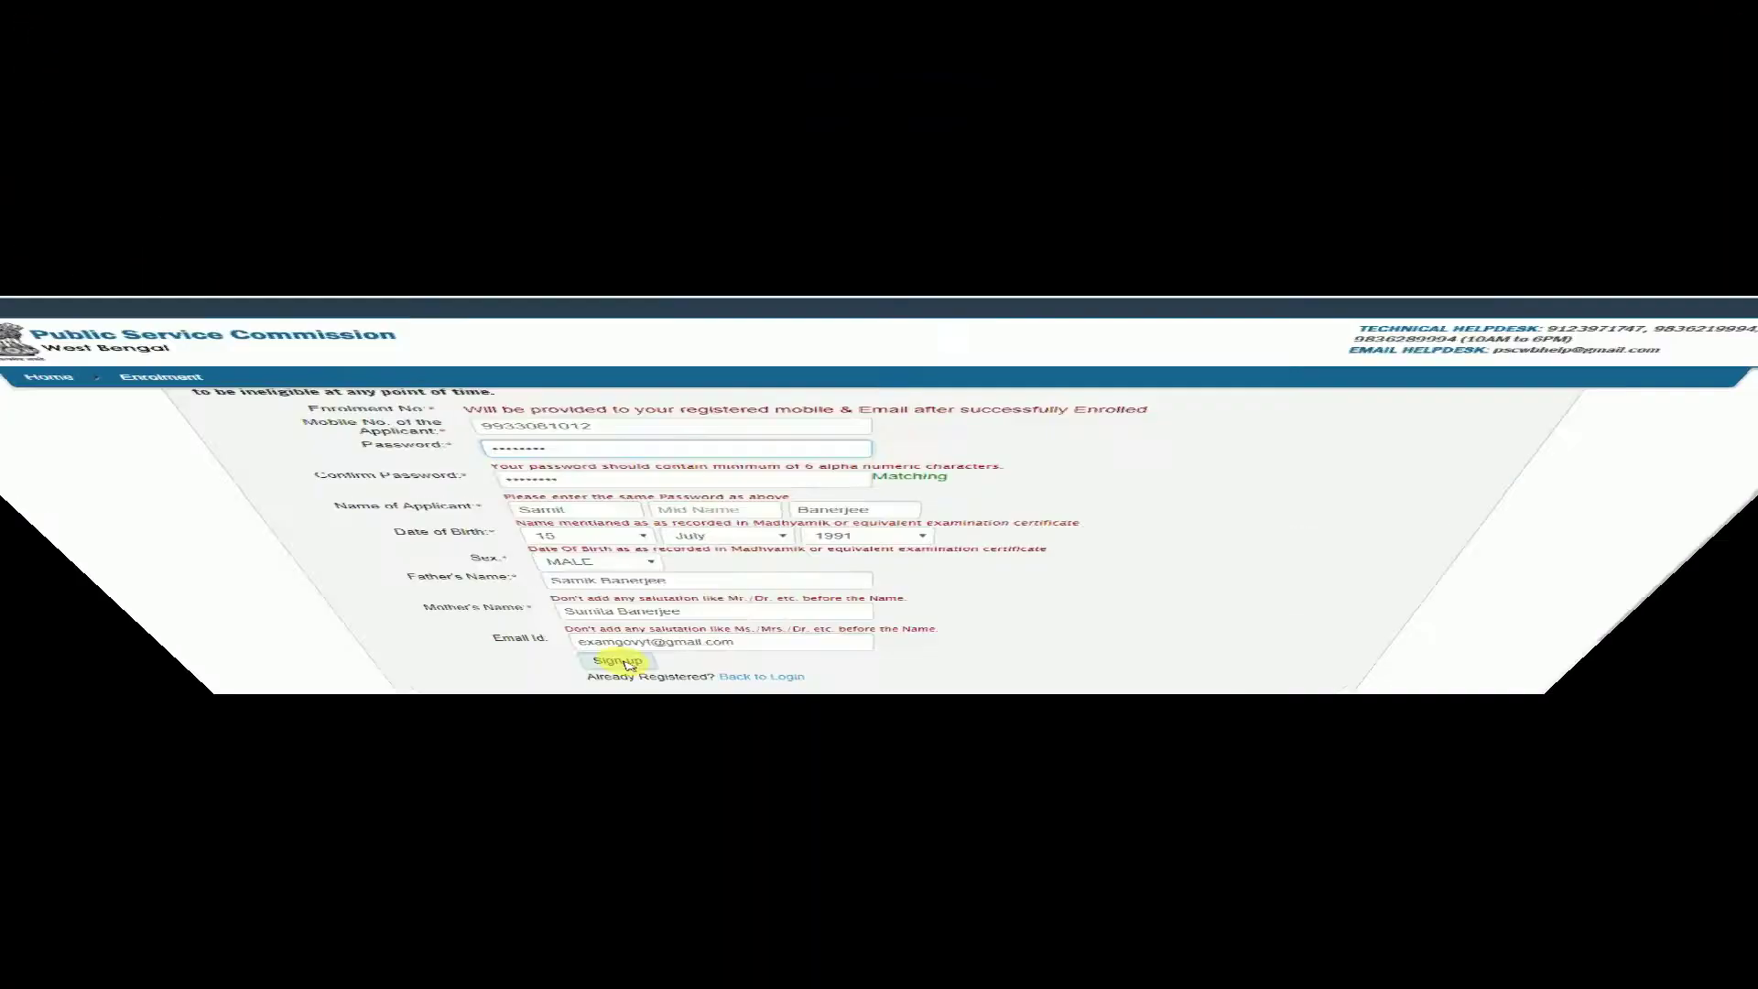
left_click(554, 865)
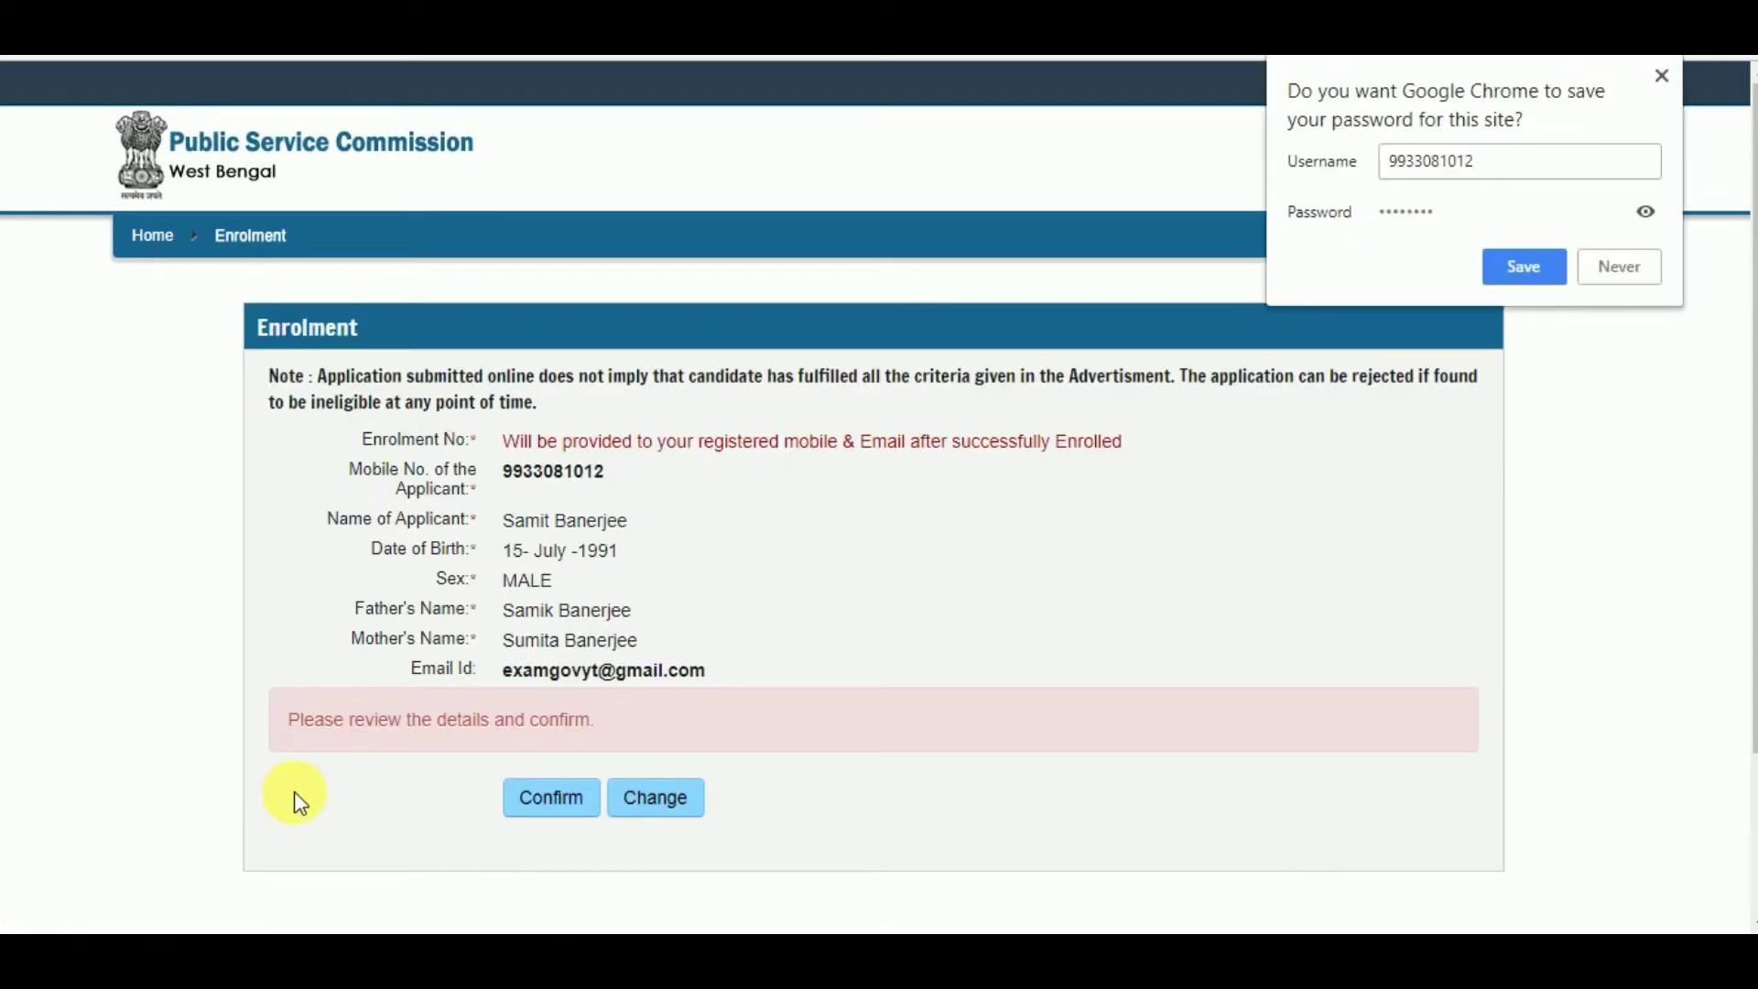
Decline saving the browser password, confirm the enrolment details, and begin signing in
left_click(1613, 266)
left_click(551, 797)
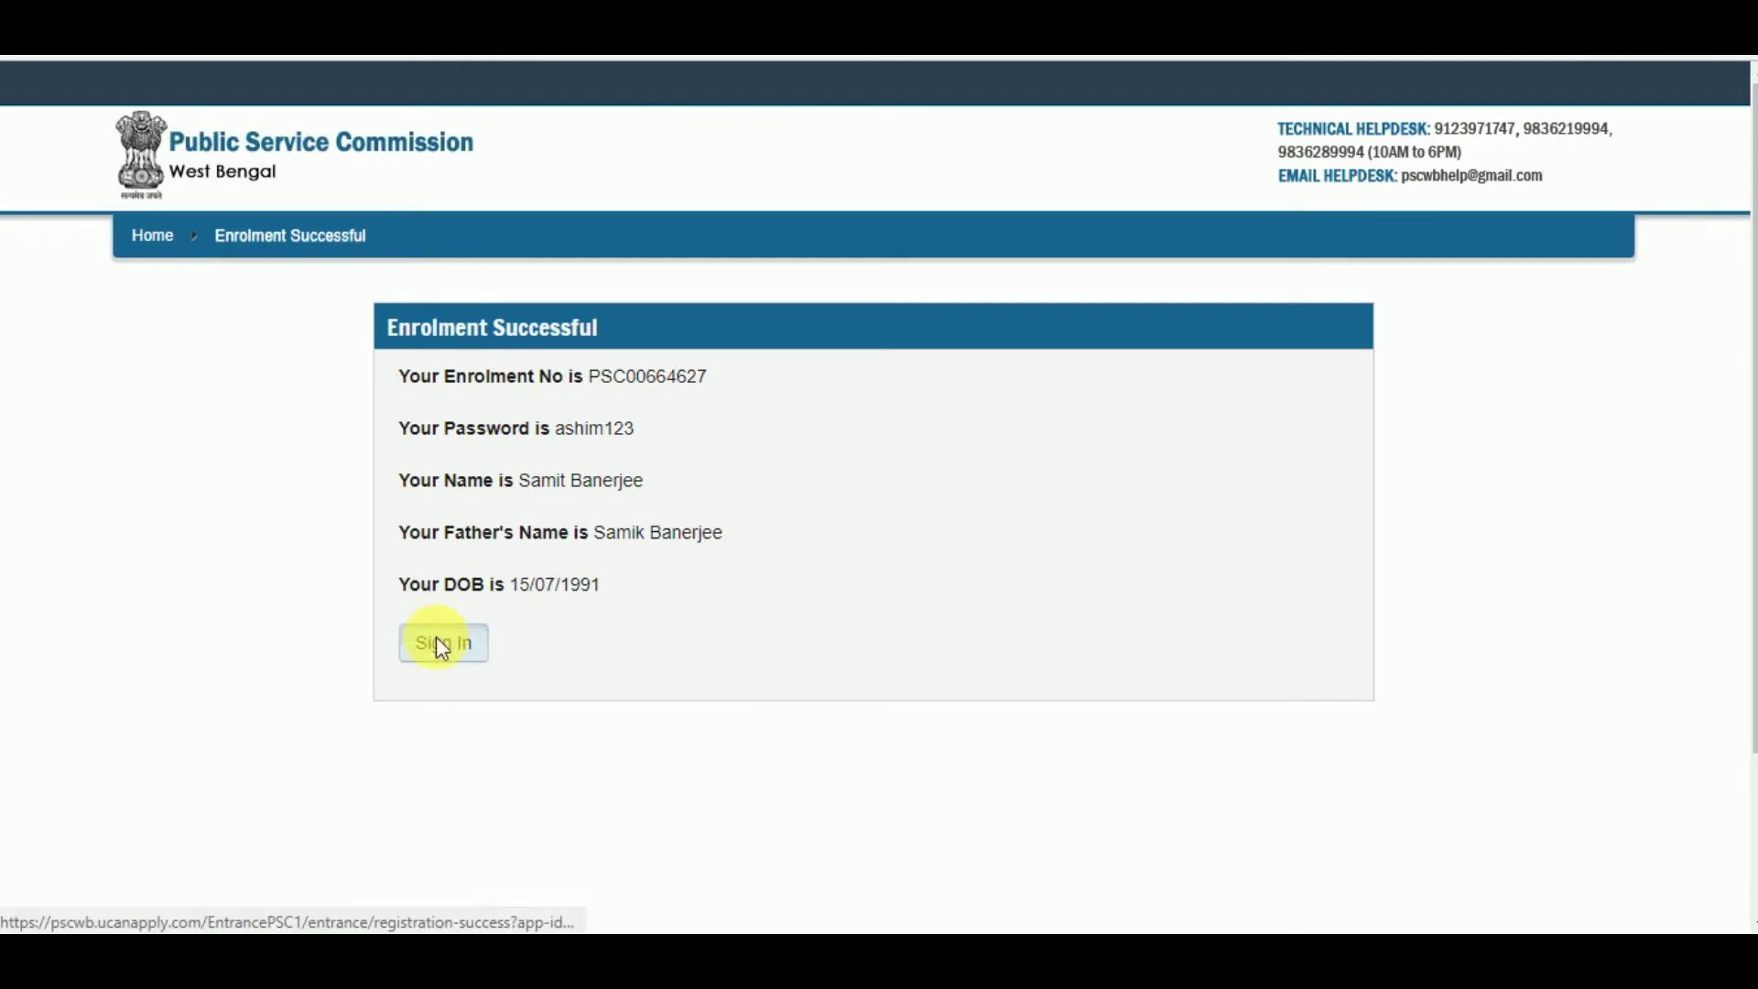
left_click(437, 641)
Sign in with the pasted enrolment number and the account password
type("PSC00664627")
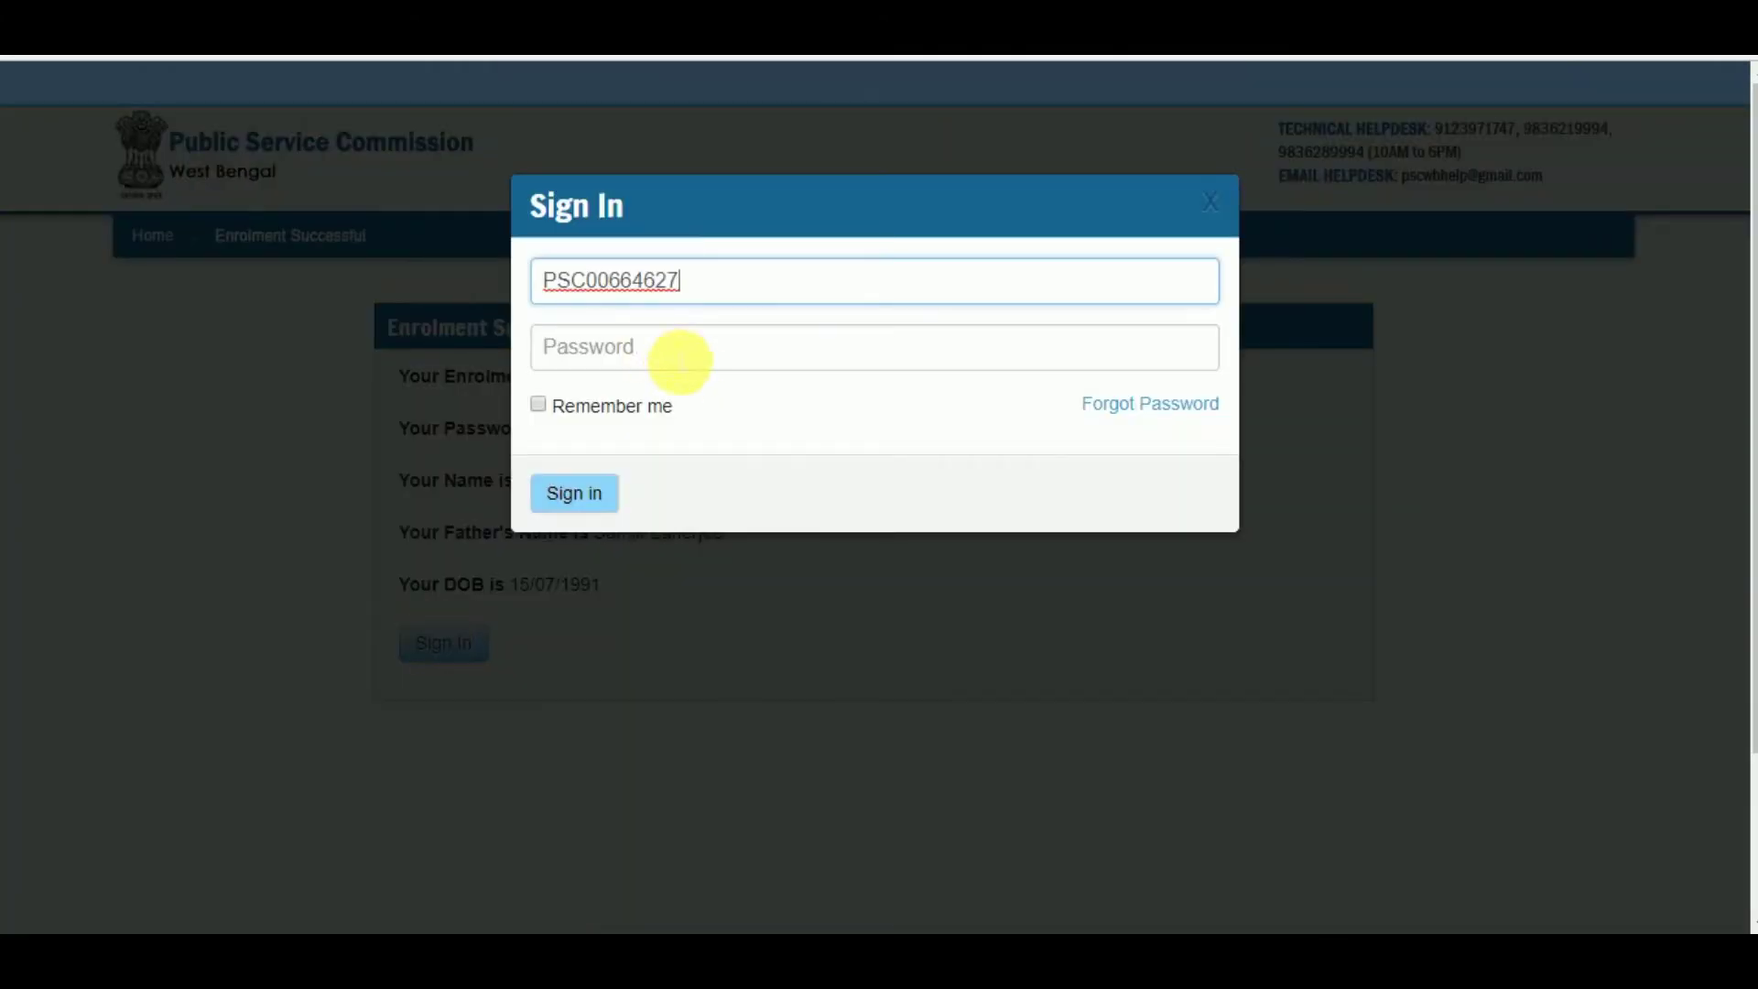
left_click(641, 365)
type("••")
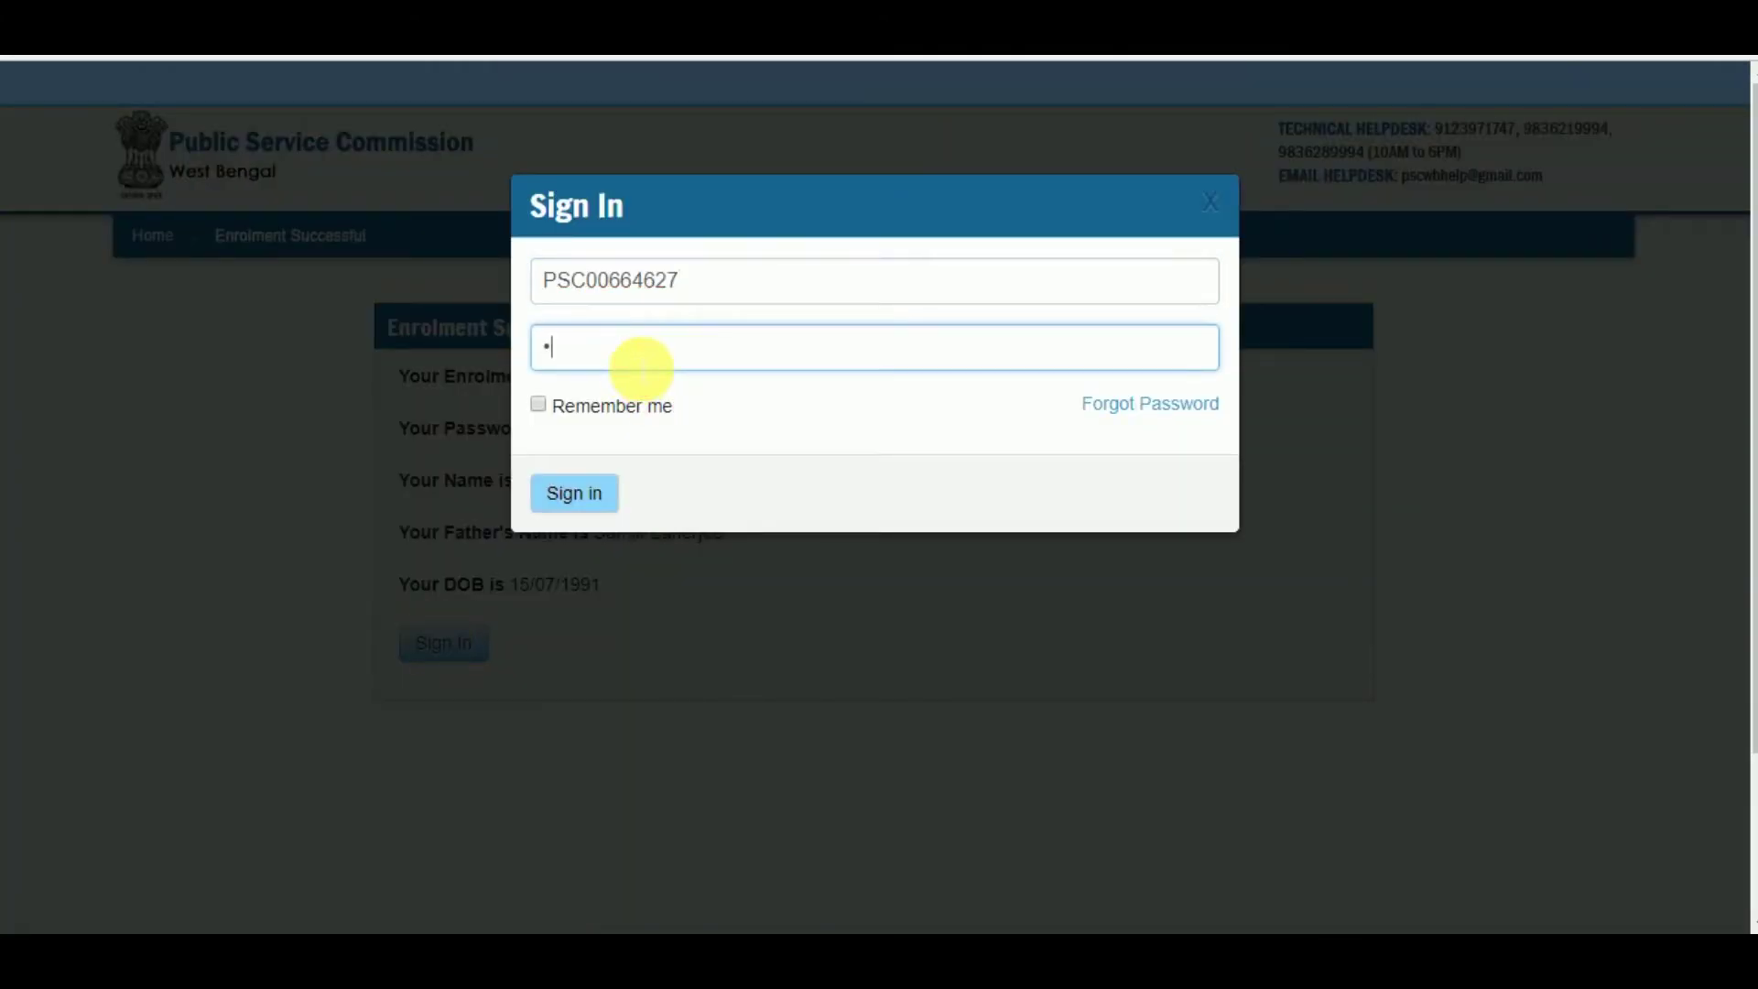
type("••••••")
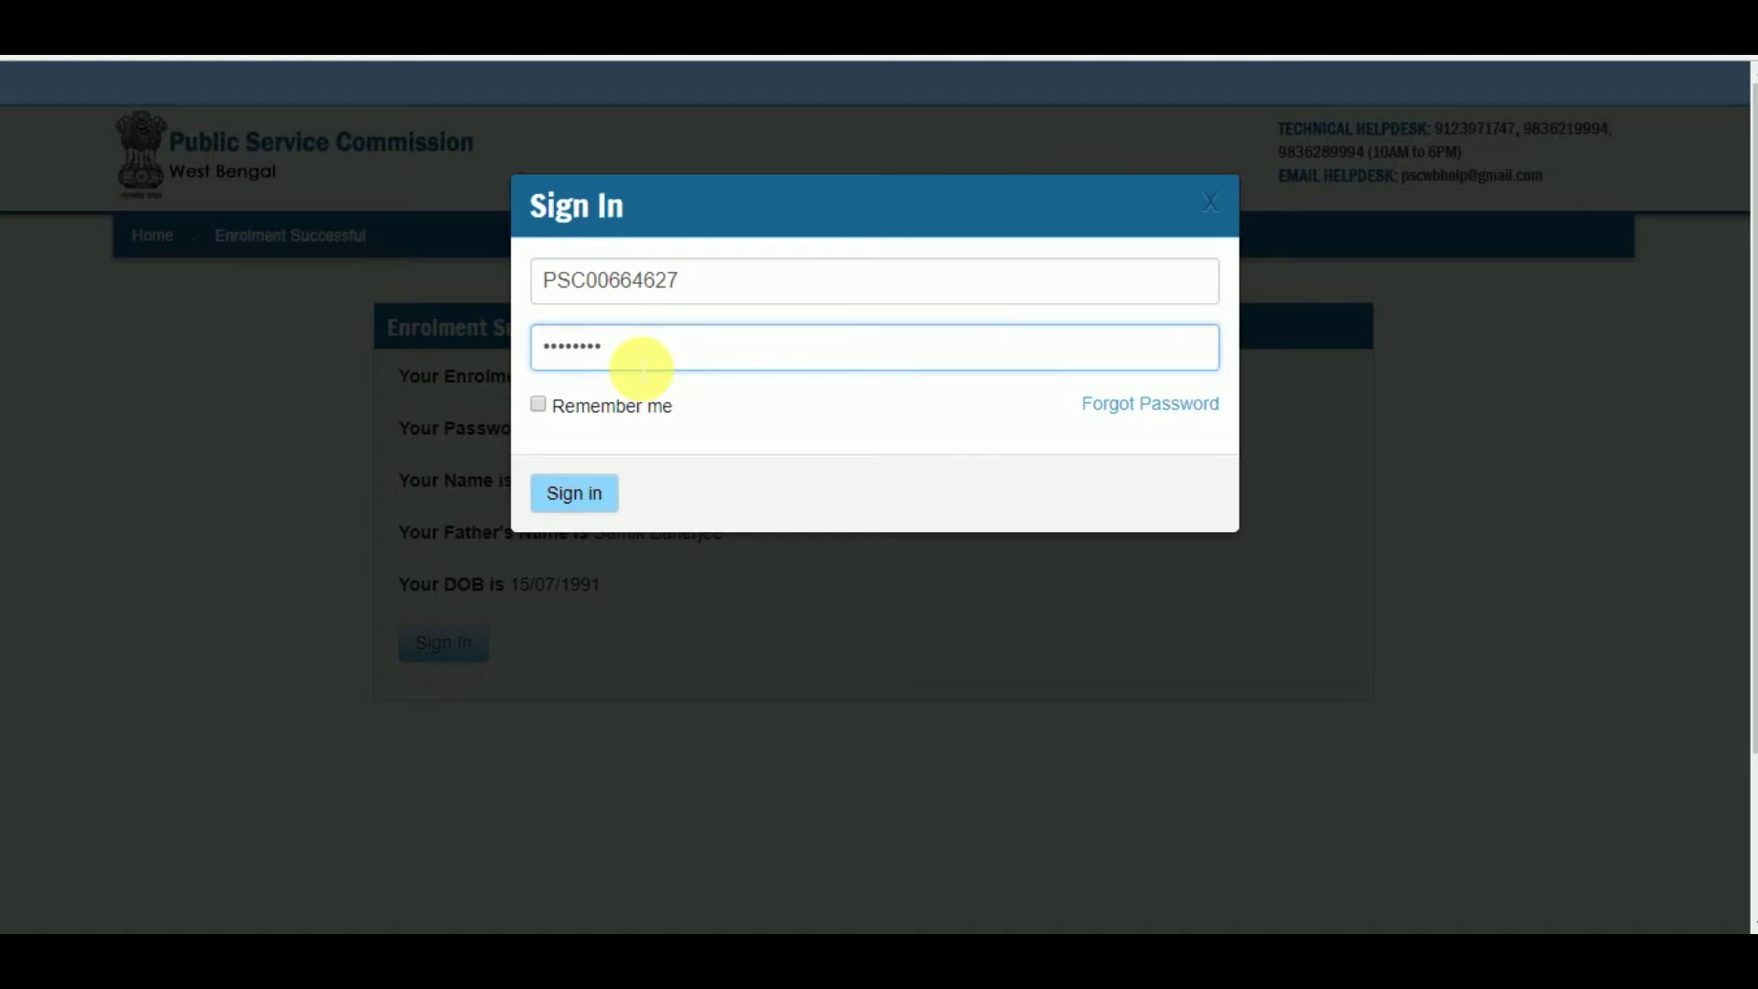
left_click(591, 503)
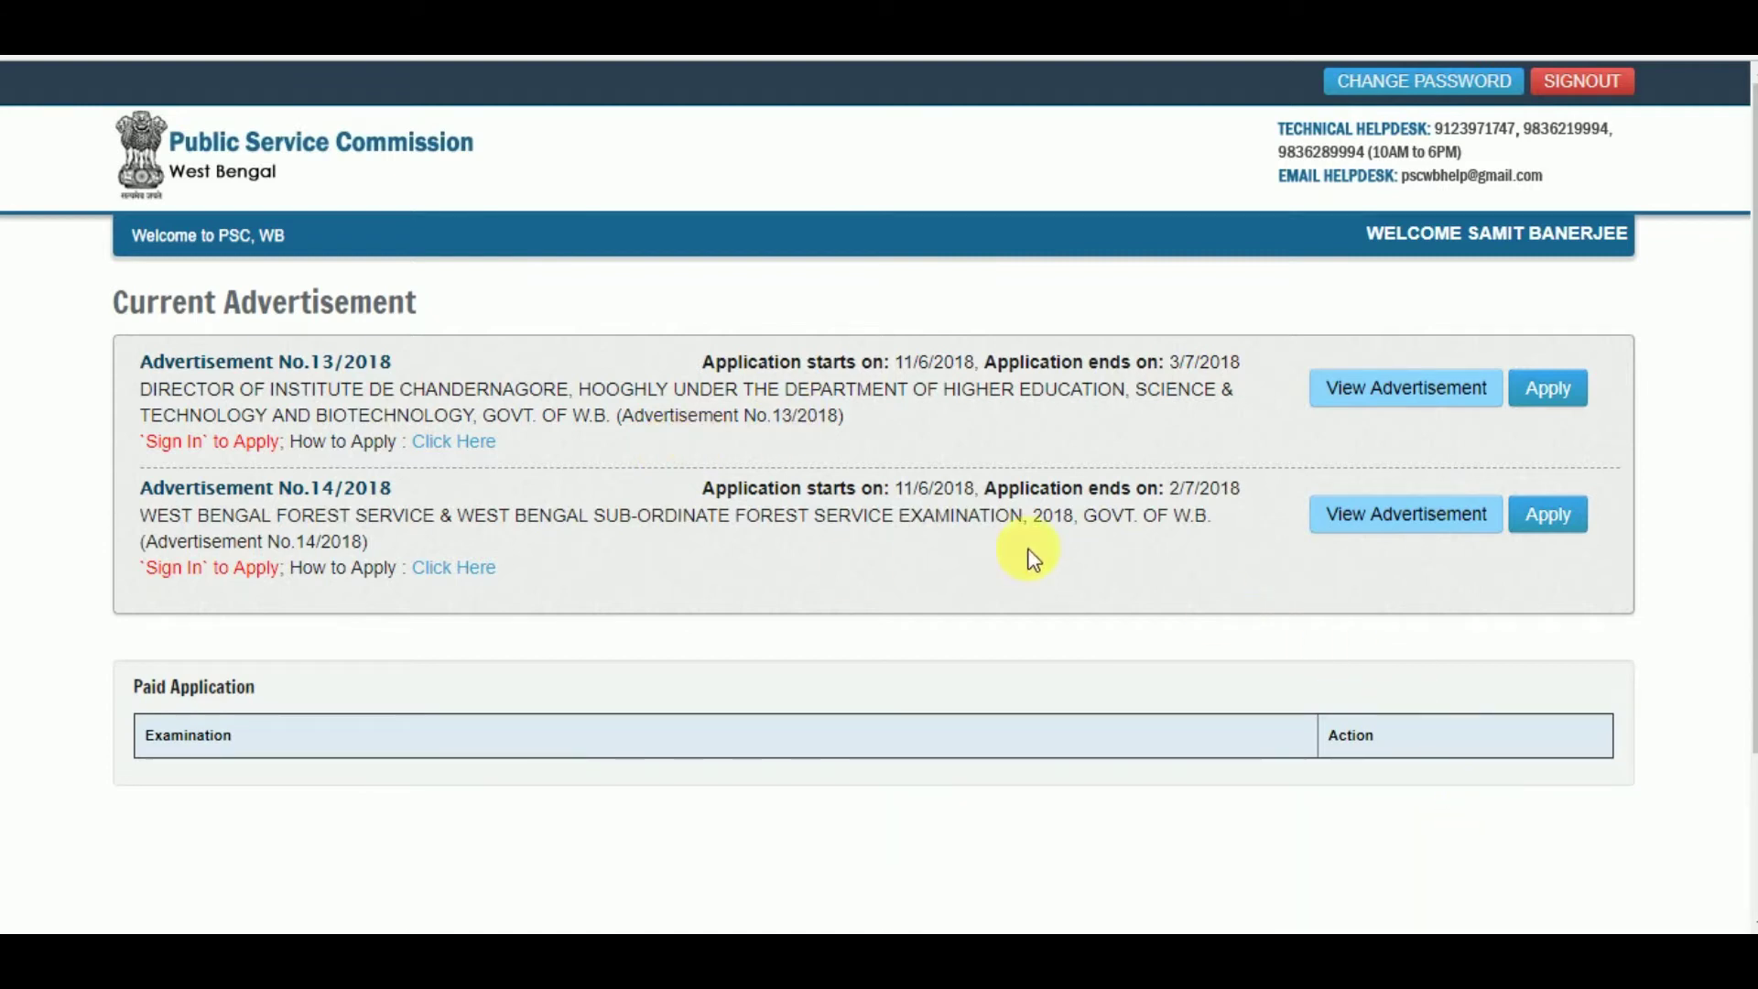
Apply for Advertisement No.14/2018 with (III) Both W.B.F.S & W.B.S.F.S and check eligibility
left_click(1555, 527)
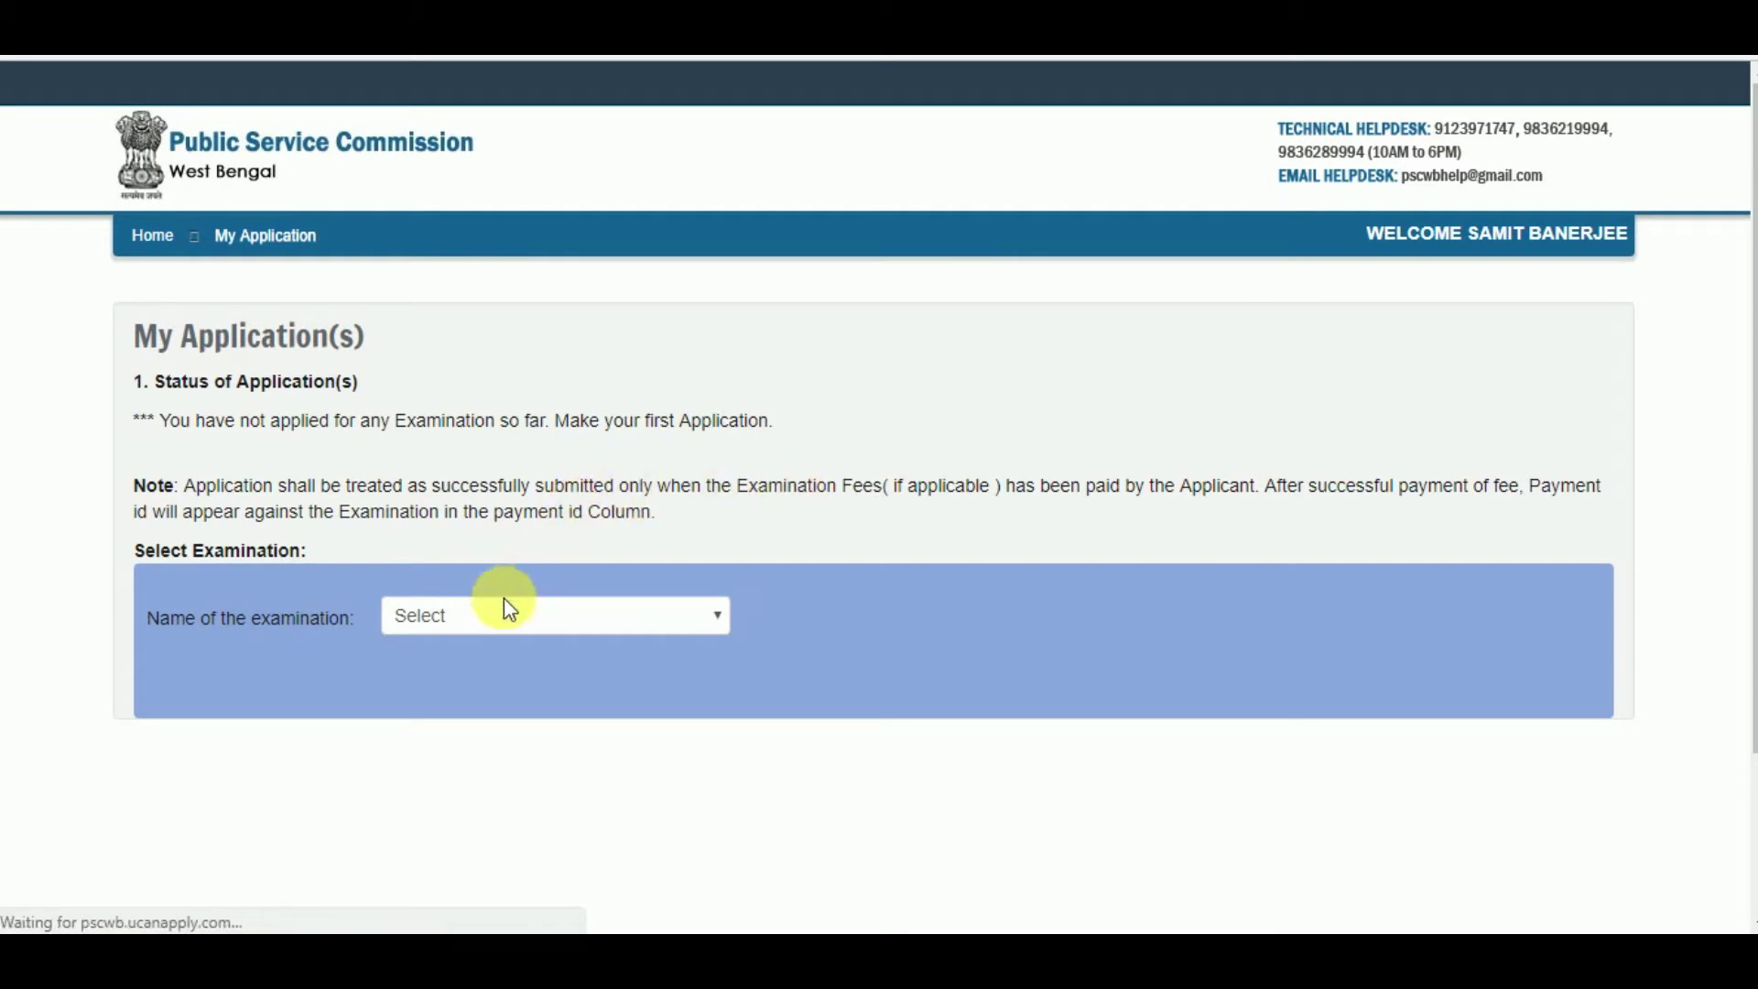
left_click(715, 606)
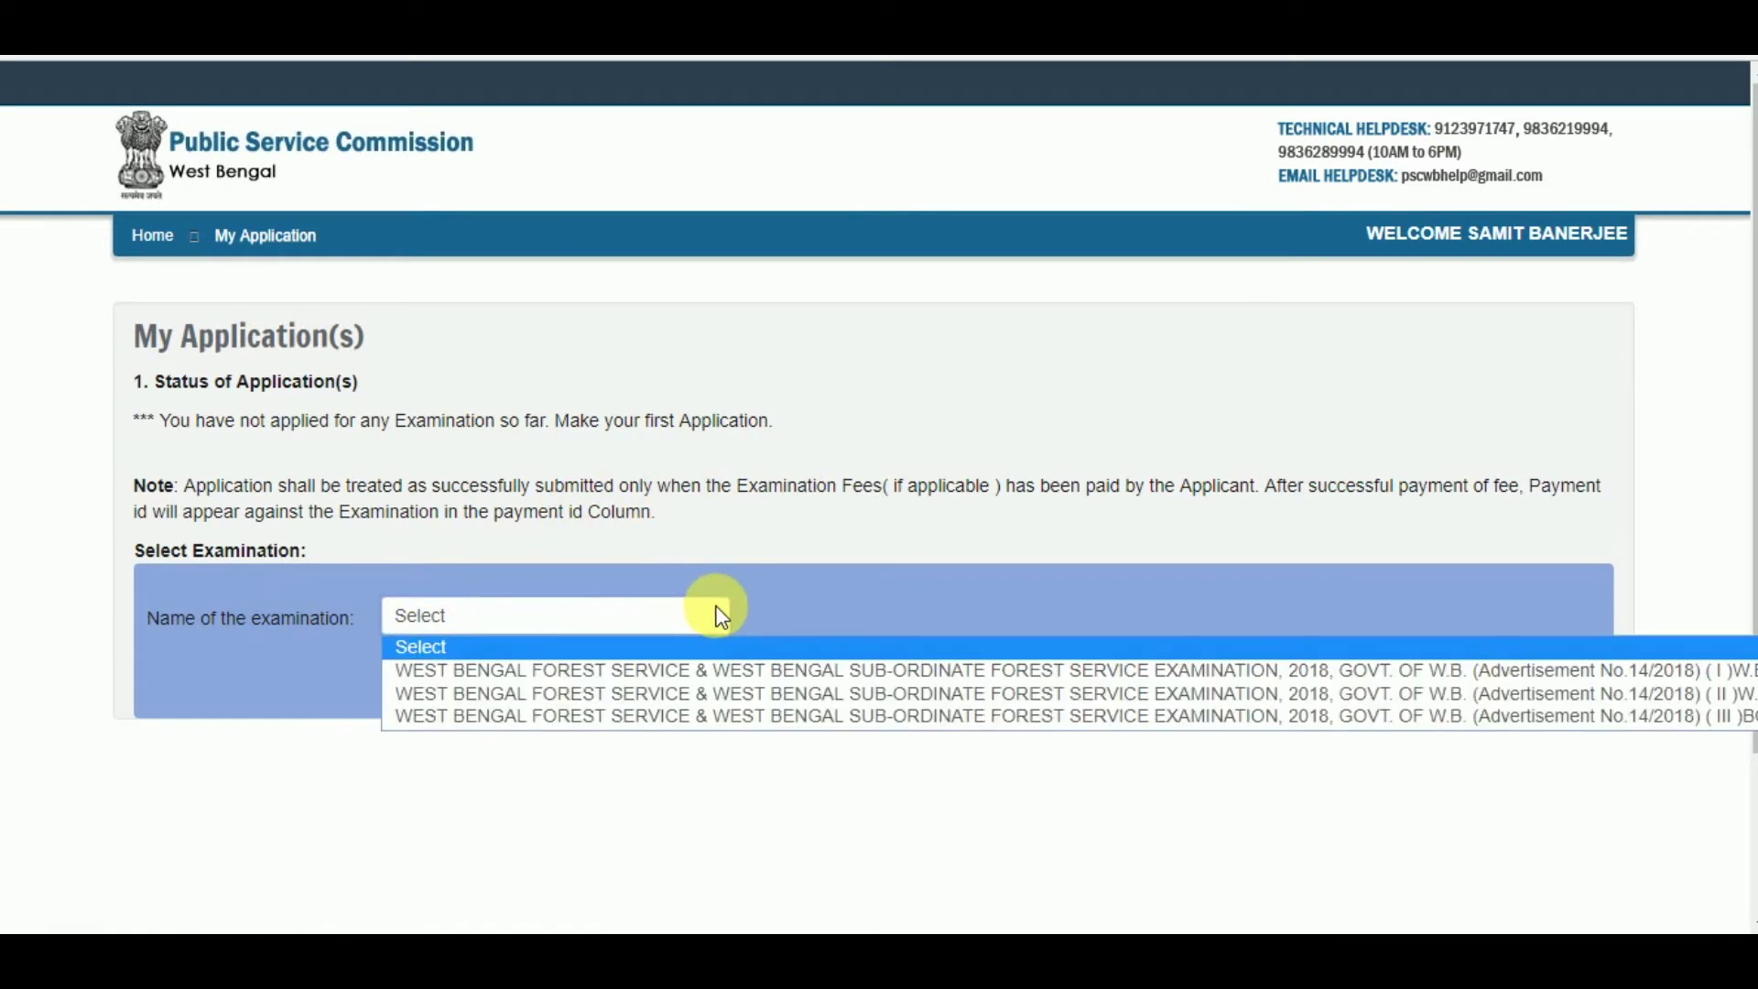
left_click(1510, 653)
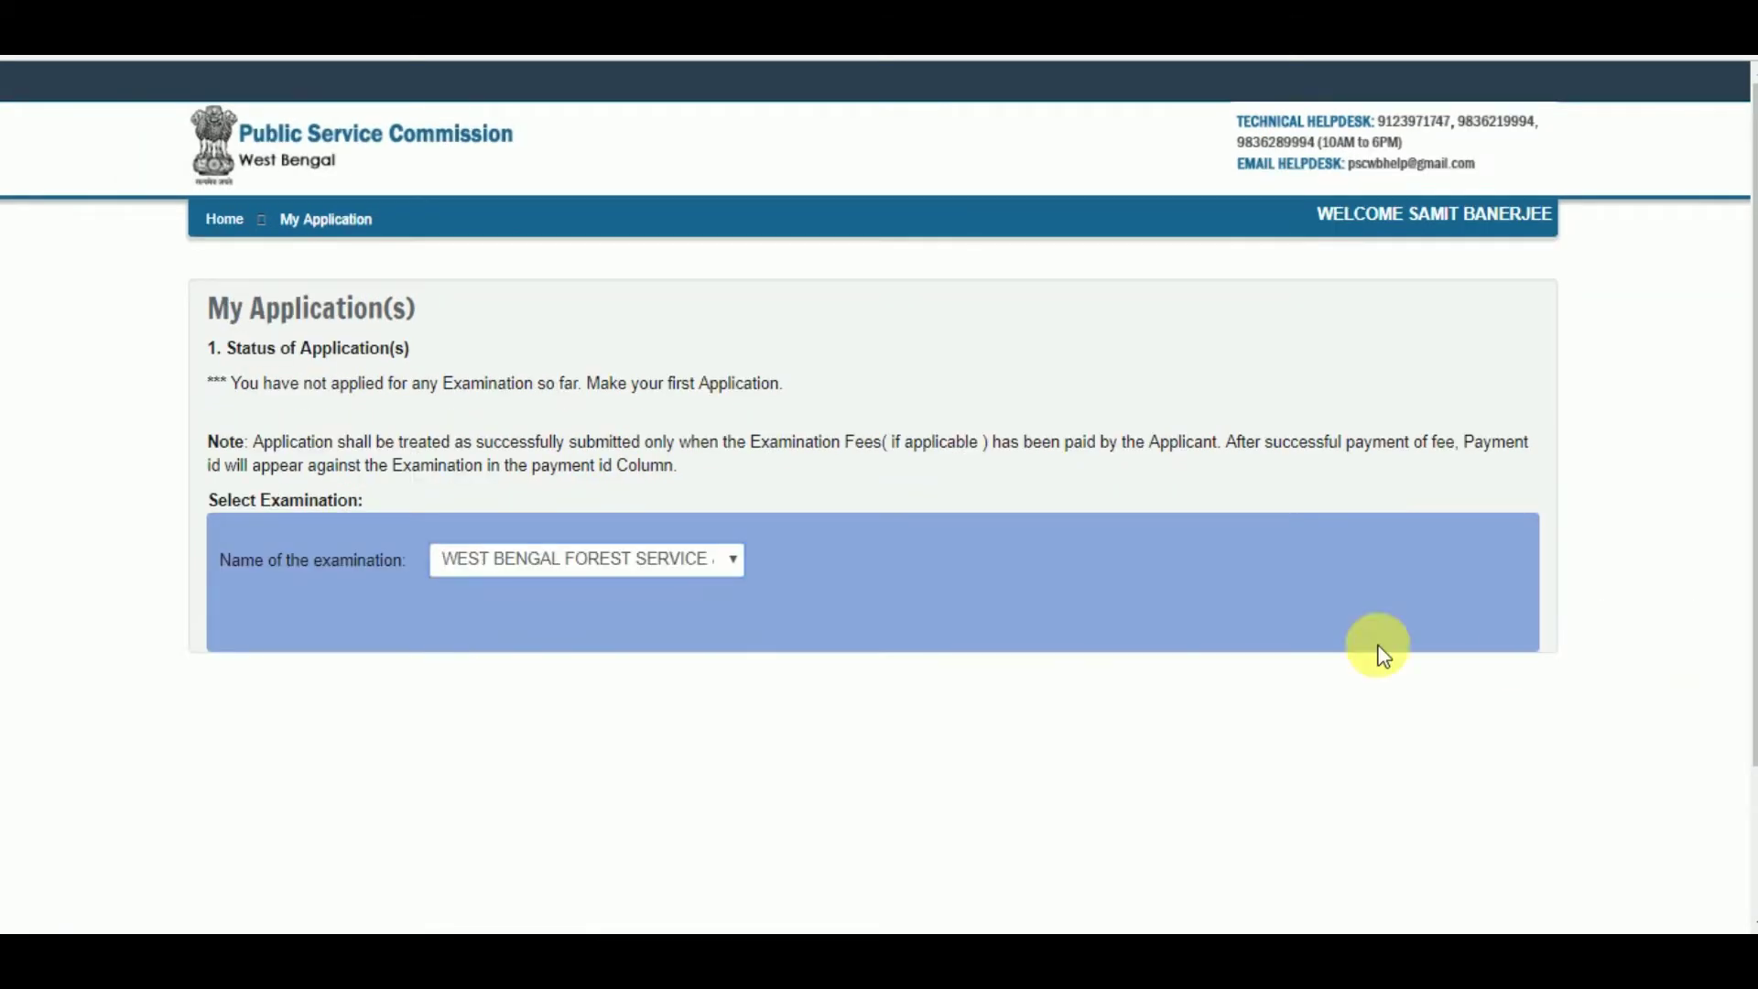
left_click(500, 604)
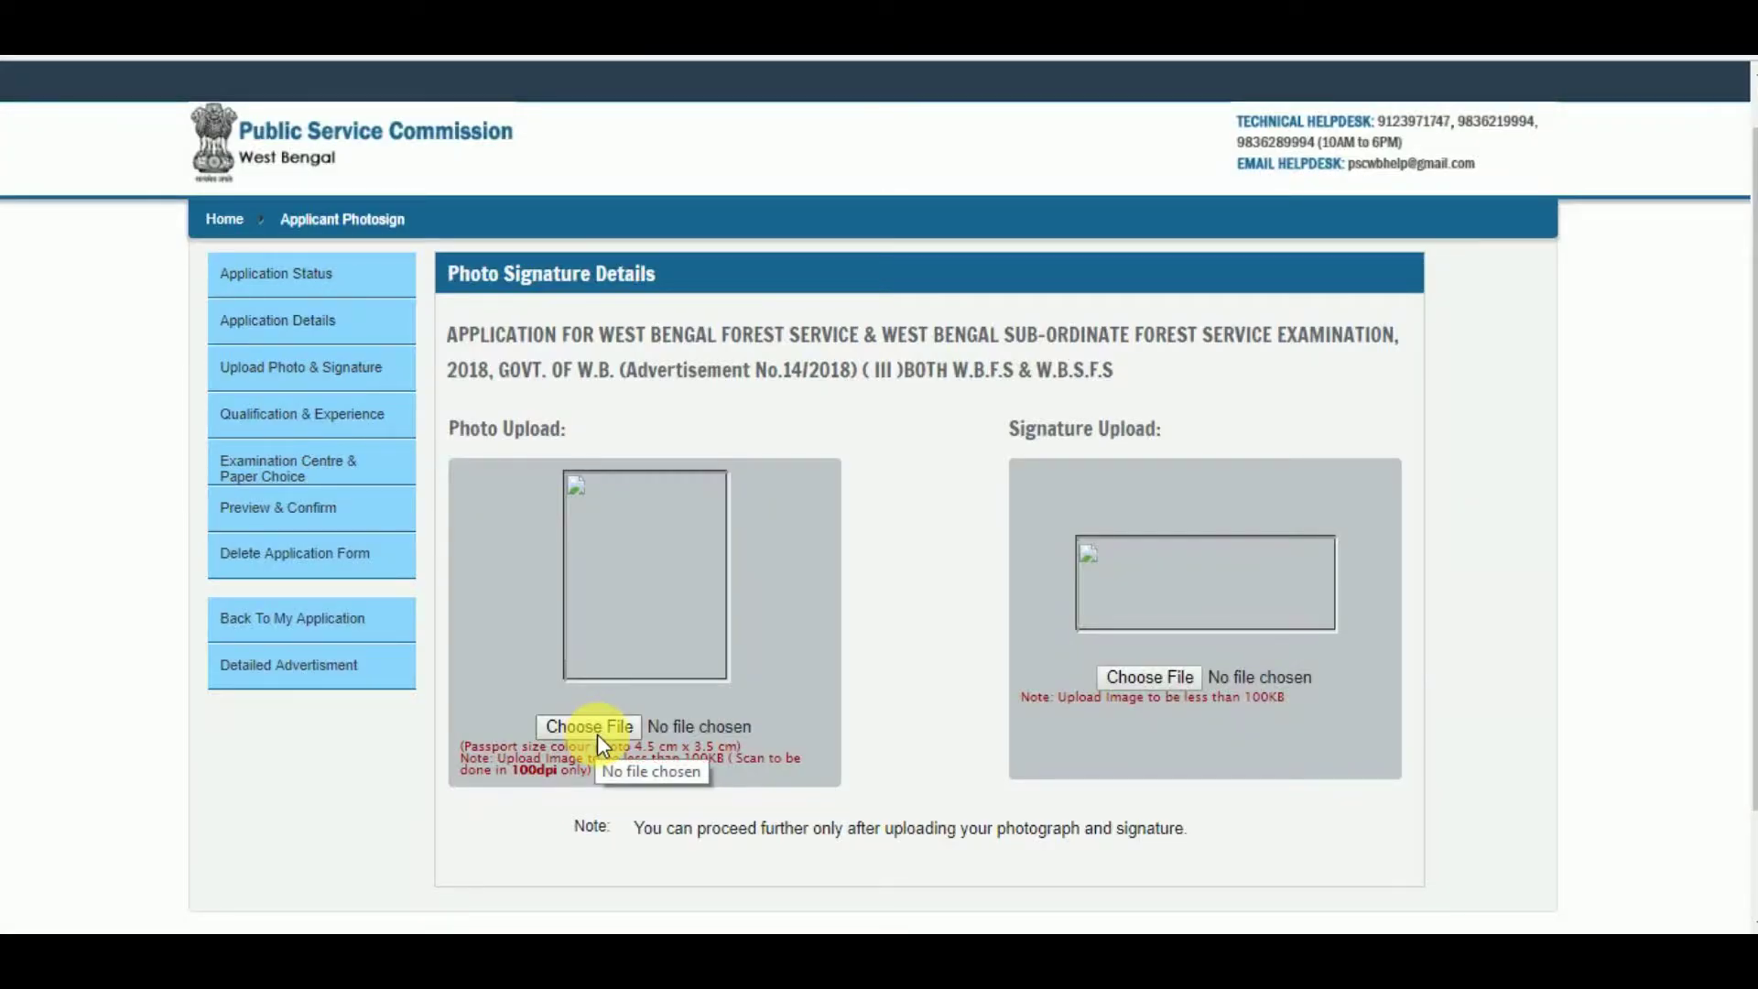
Upload Photo1.jpg and Sign.jpg, save, and enter Madhyamik as the Class 10th examination
left_click(599, 733)
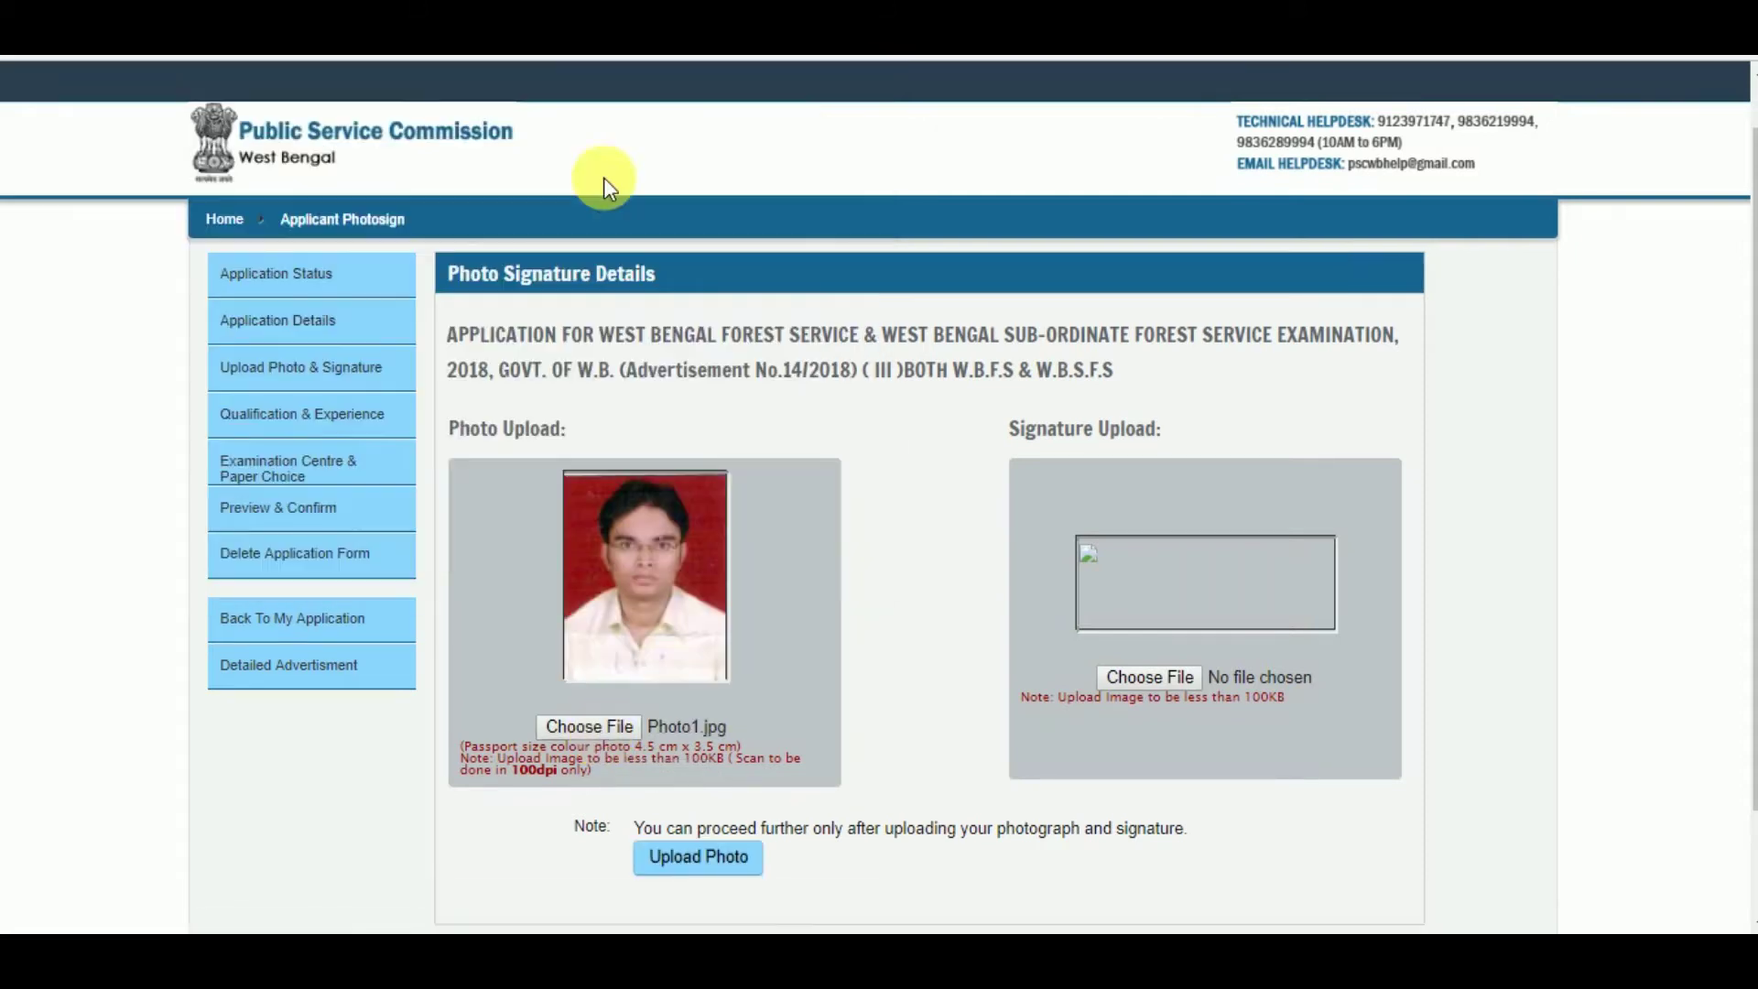
left_click(713, 865)
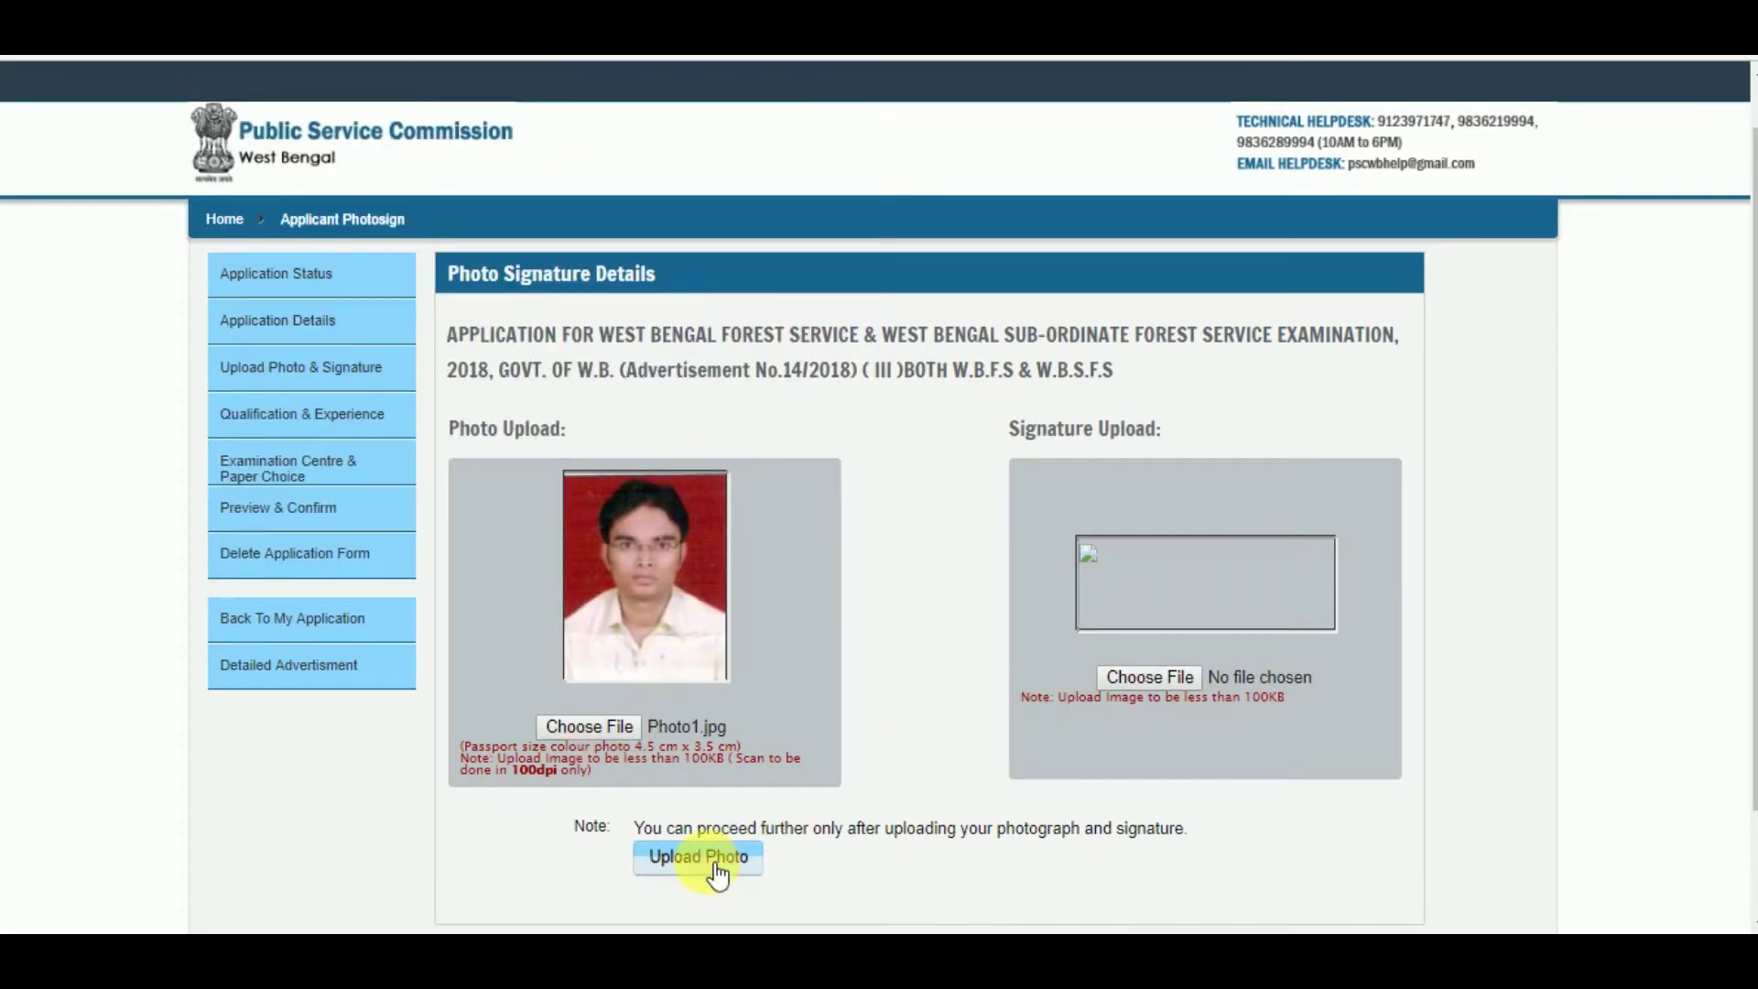
left_click(1135, 604)
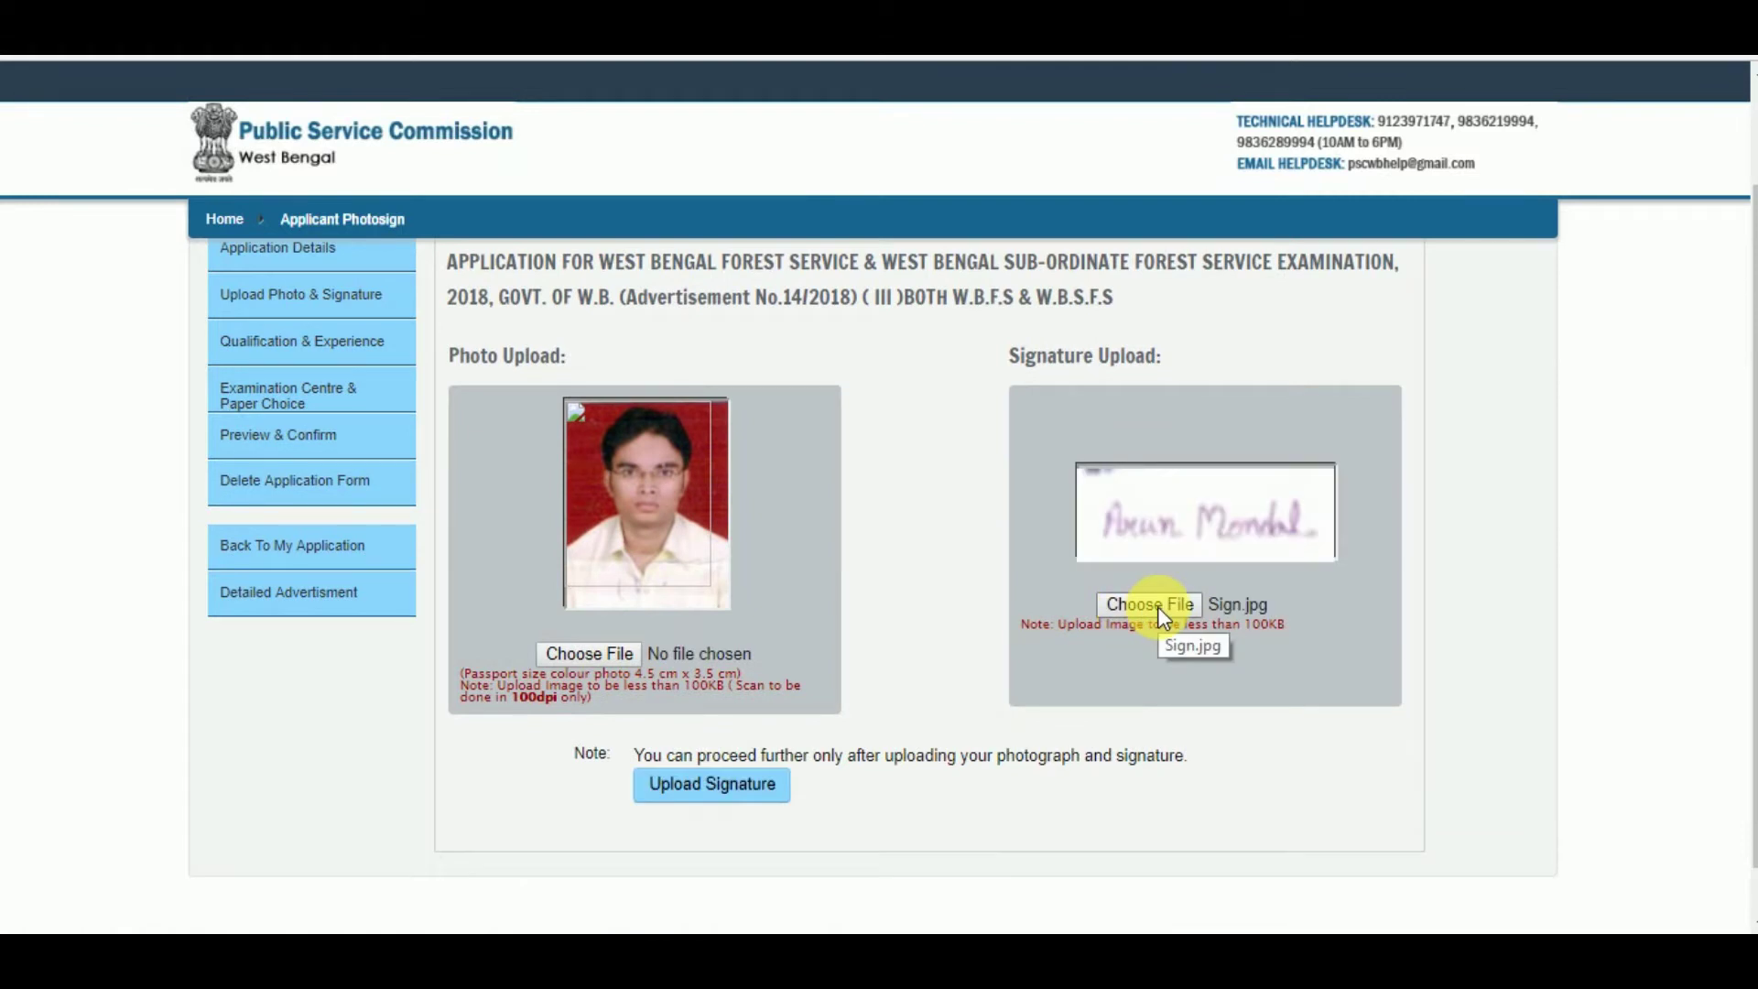
left_click(710, 785)
left_click(756, 730)
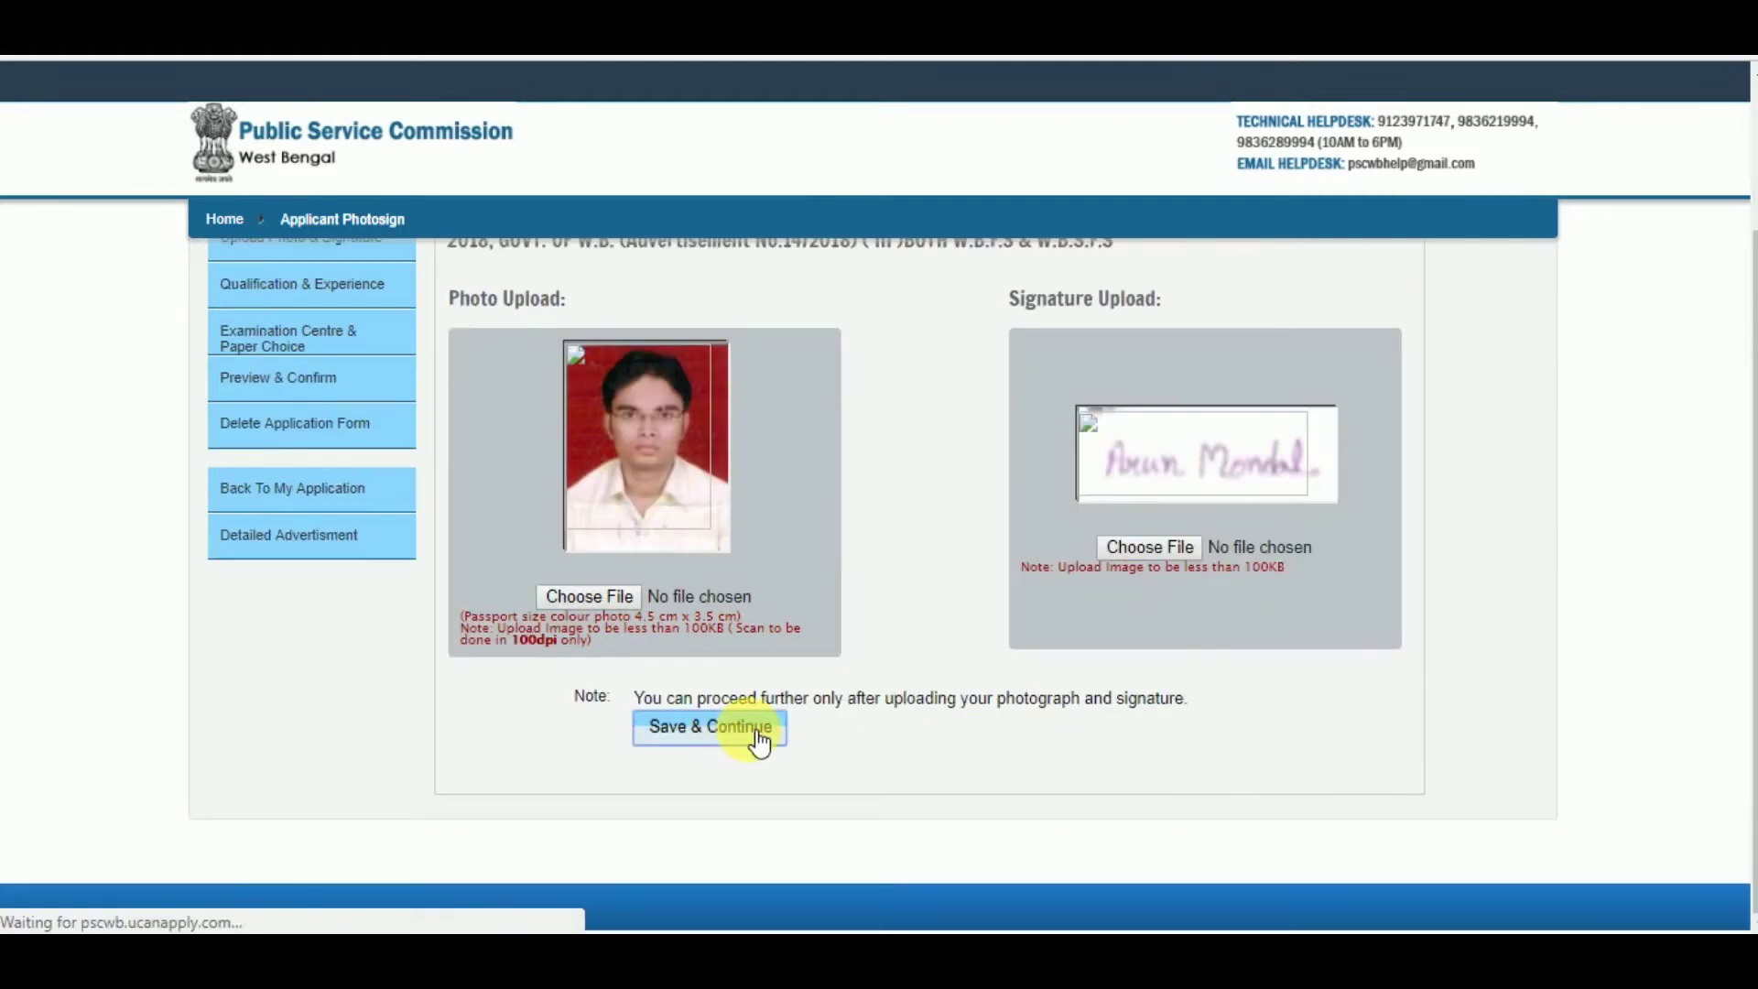
type("Madhyamik")
Complete the Class 10th Madhyamik row (2007, All, 2nd, 53%) and add it
key("Tab")
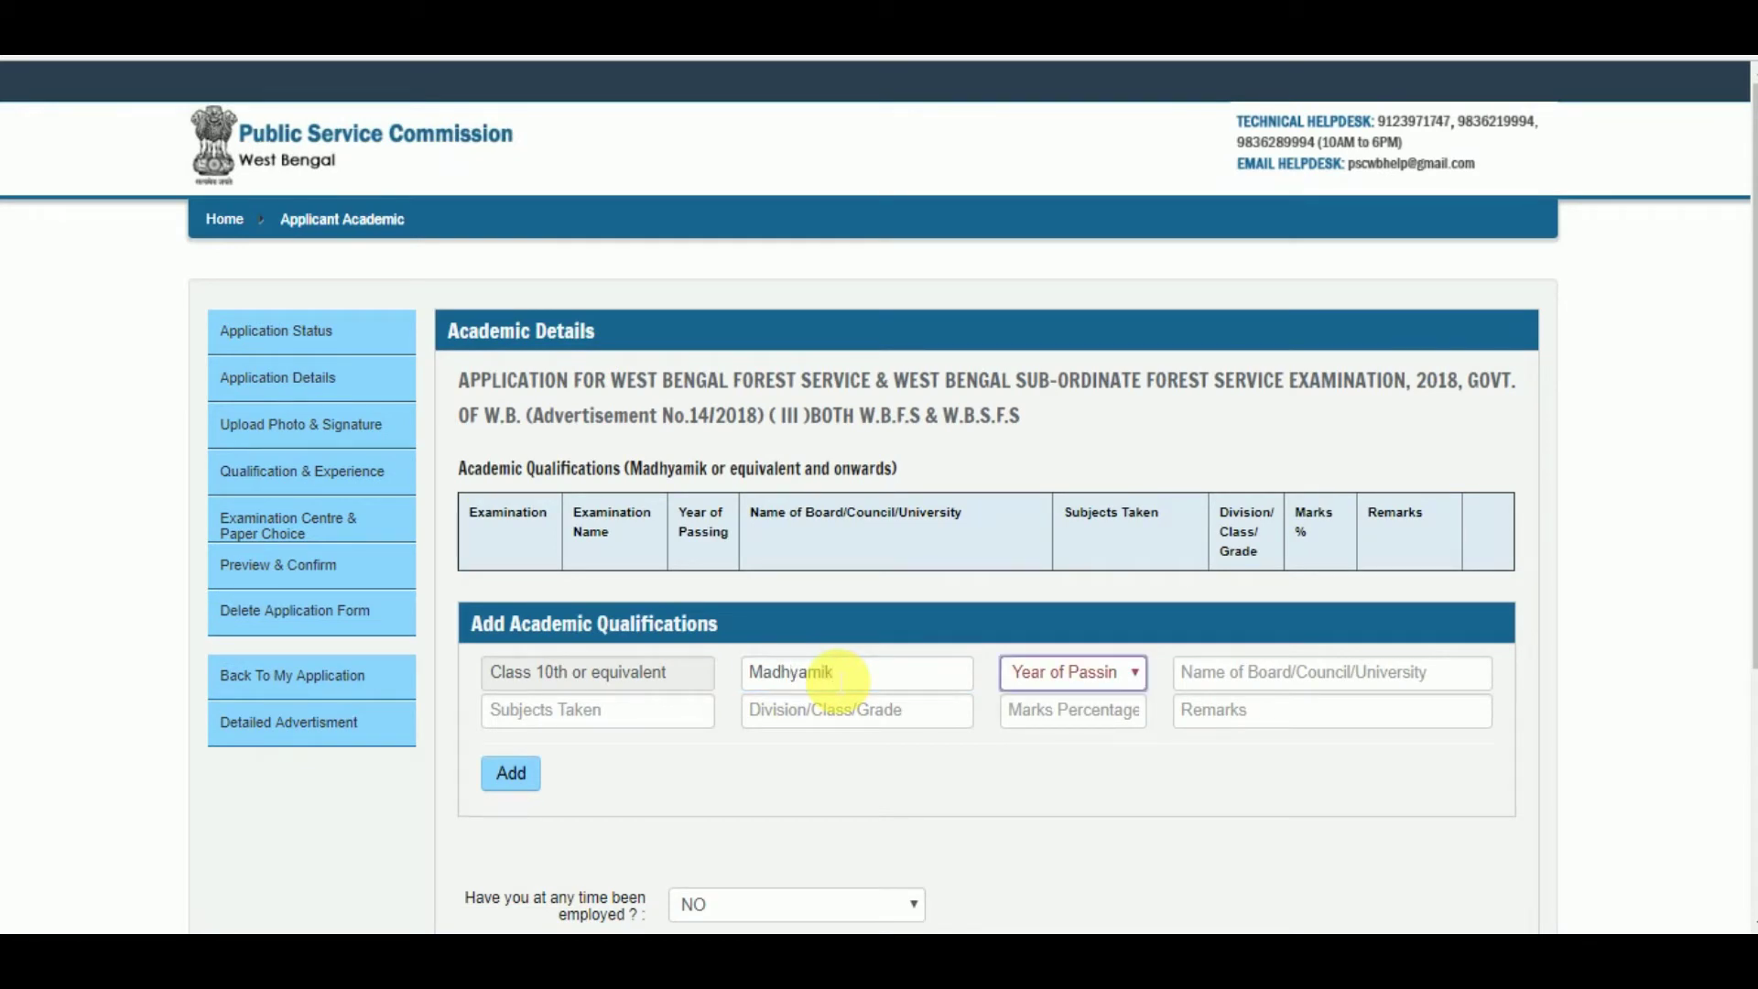
left_click(1129, 679)
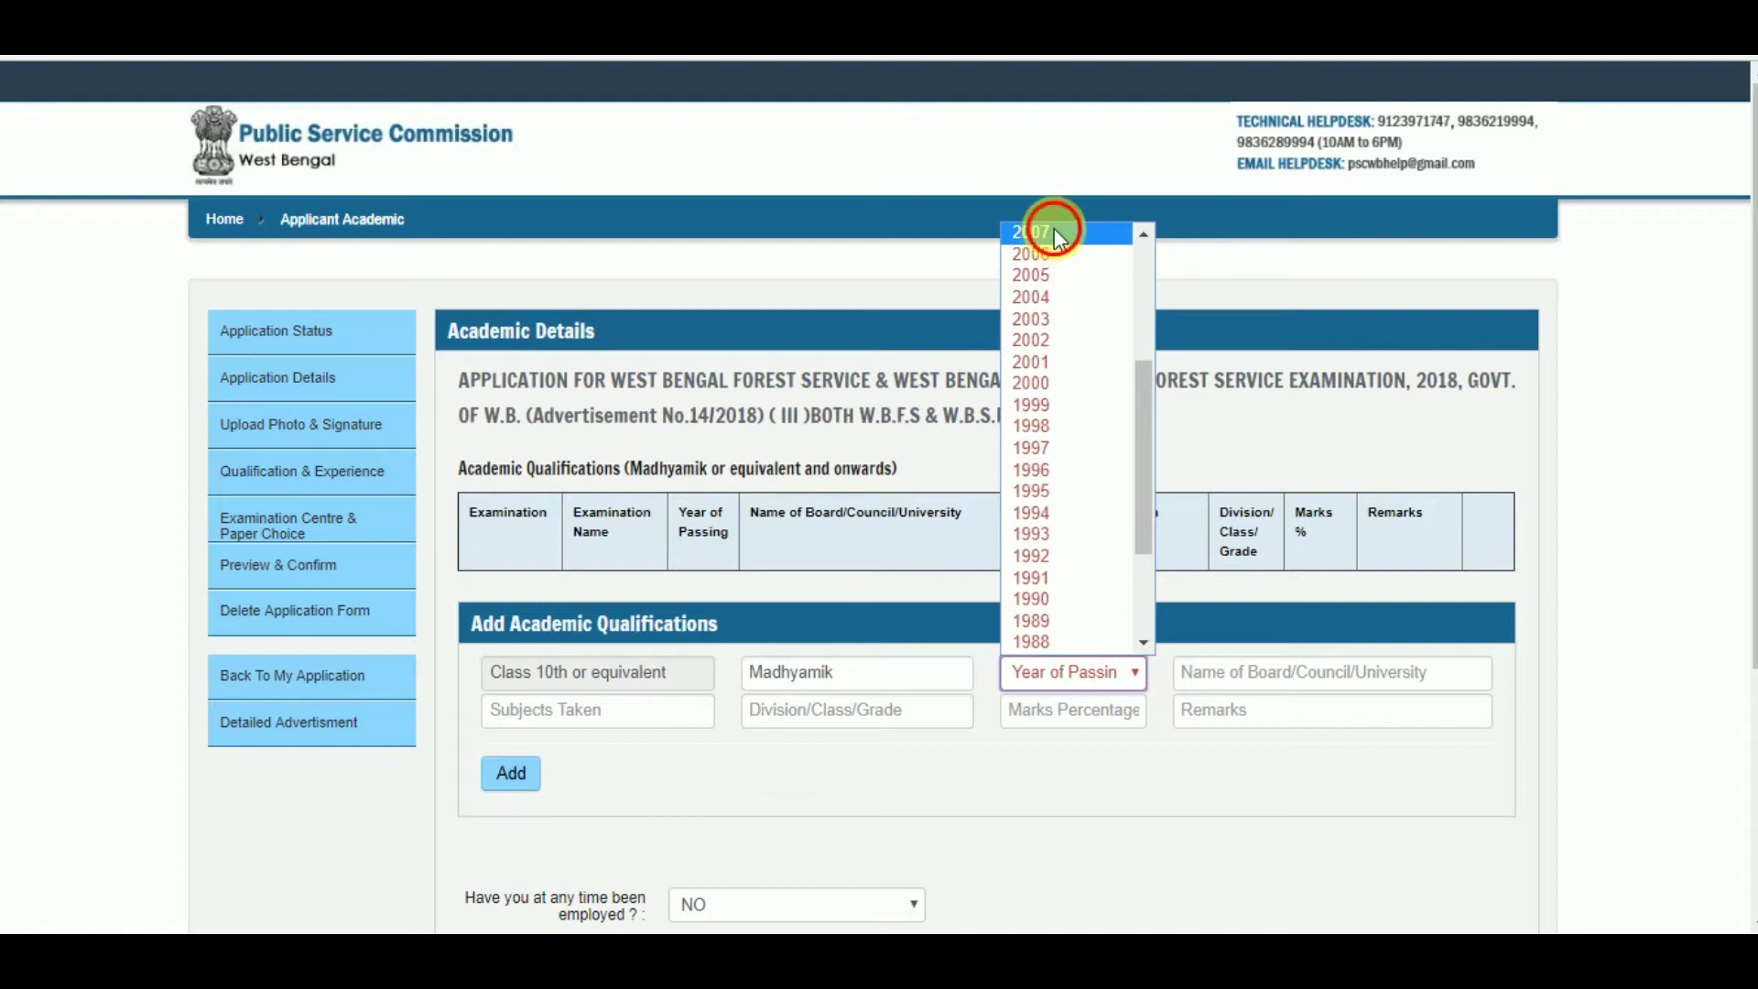
left_click(1053, 231)
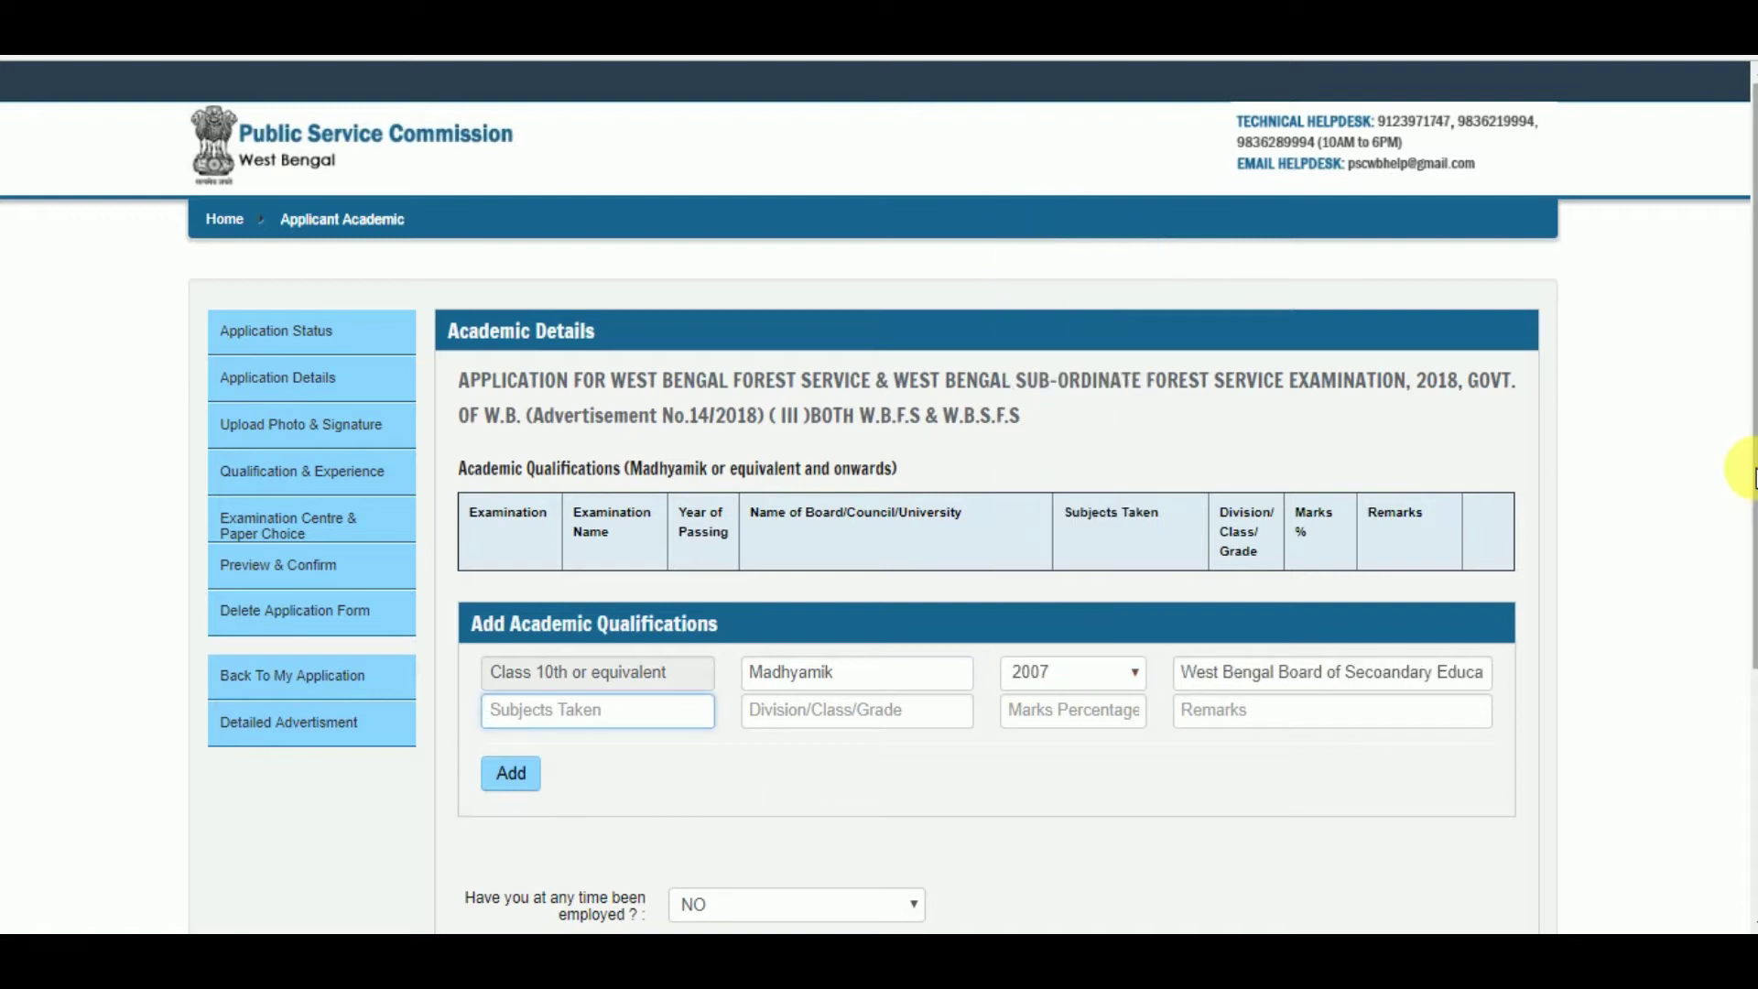
type("All")
key("Tab")
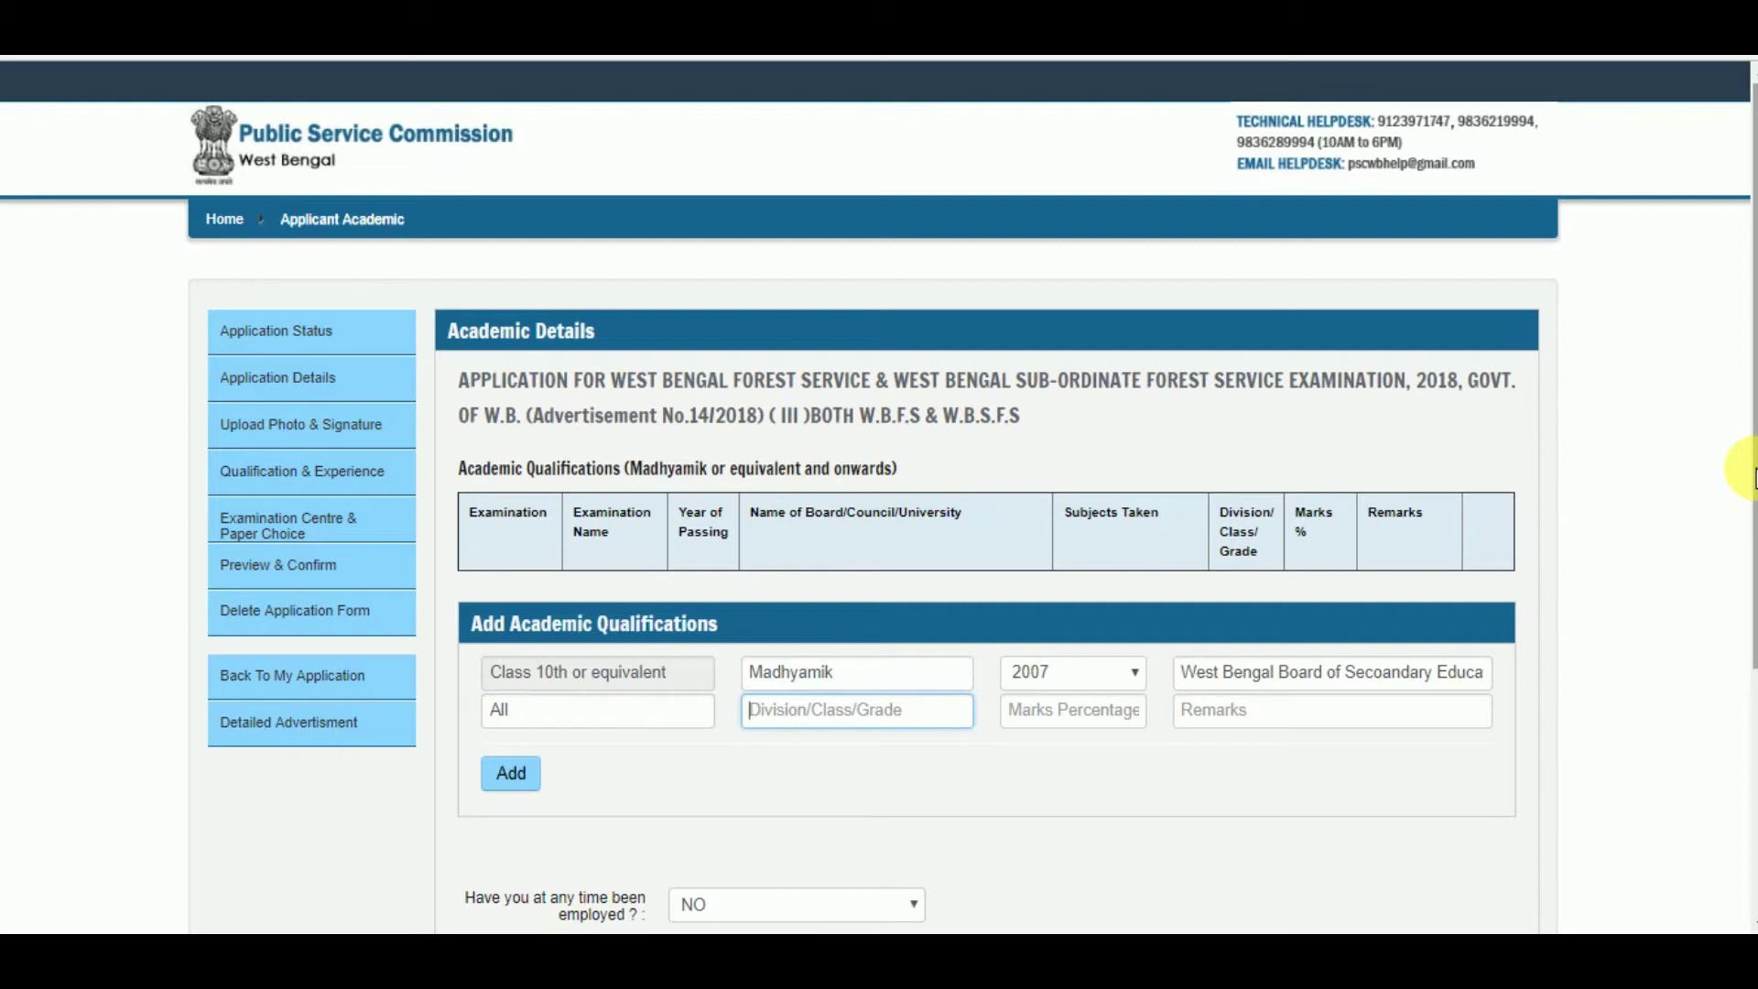
type("2nd")
key("Tab")
type("53")
scroll(534, 525, "down", 3)
left_click(534, 525)
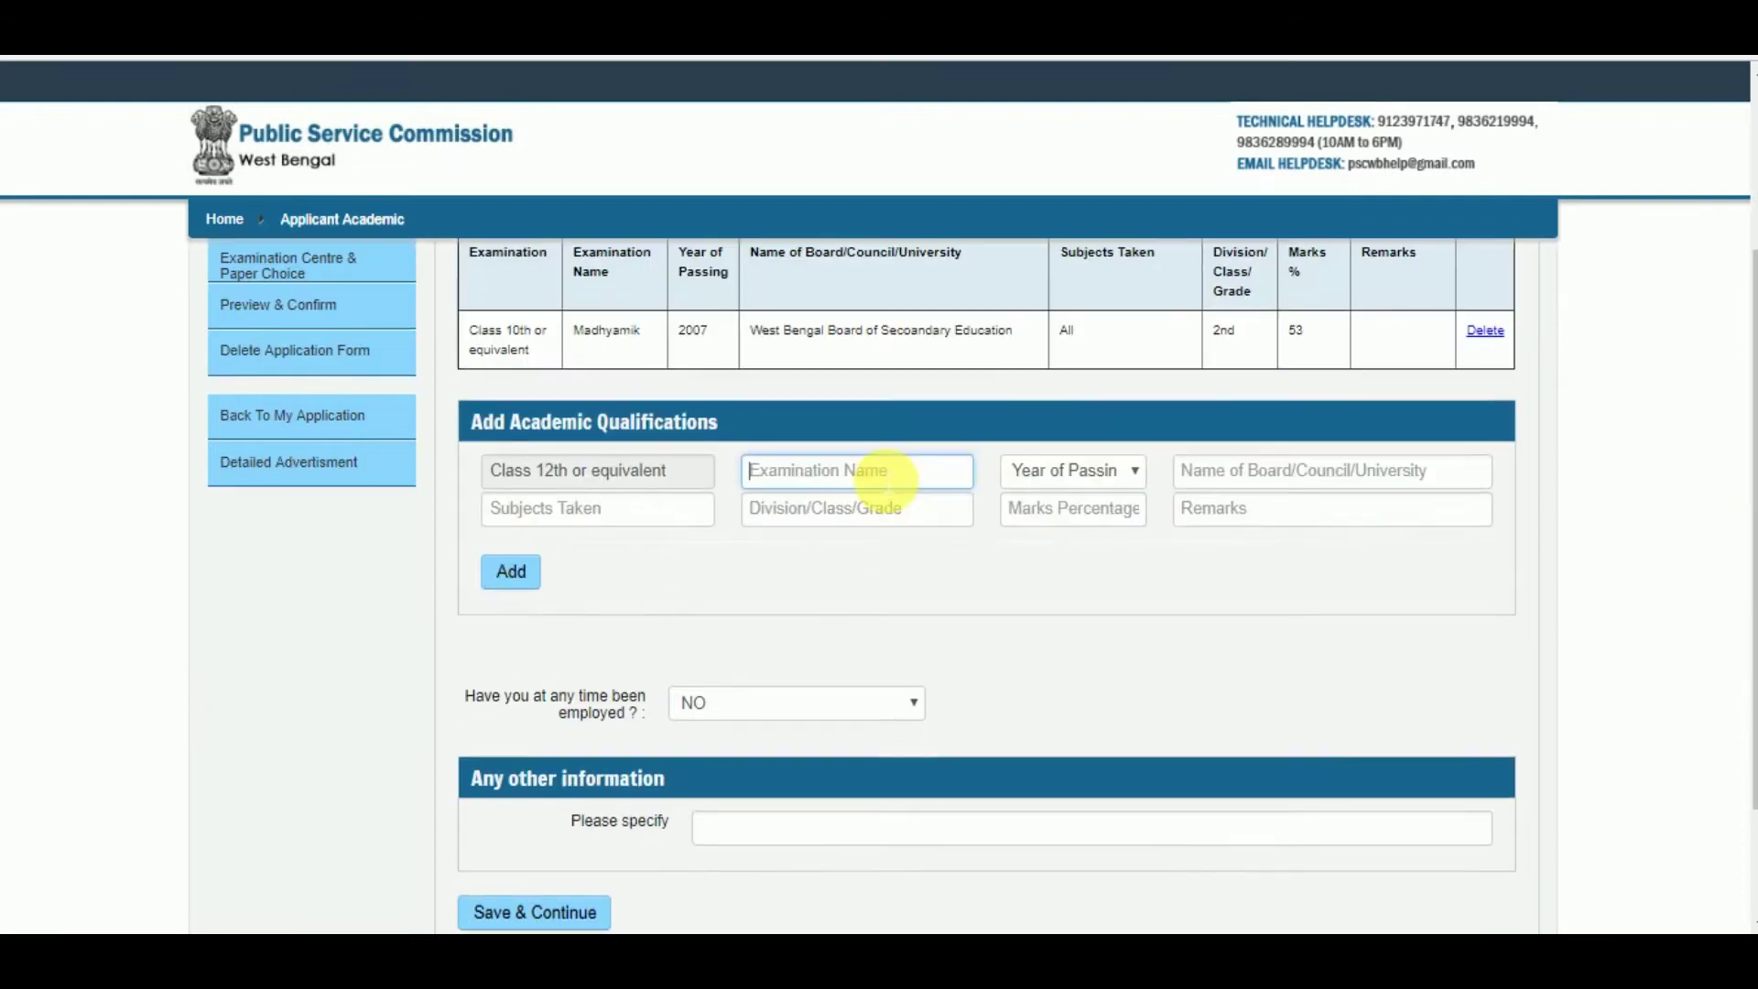
Start the Class 12th row with H.S., 2009 and the WB Council of Higher Secondary board
left_click(863, 471)
type("H.S.")
key("Tab")
type("2009")
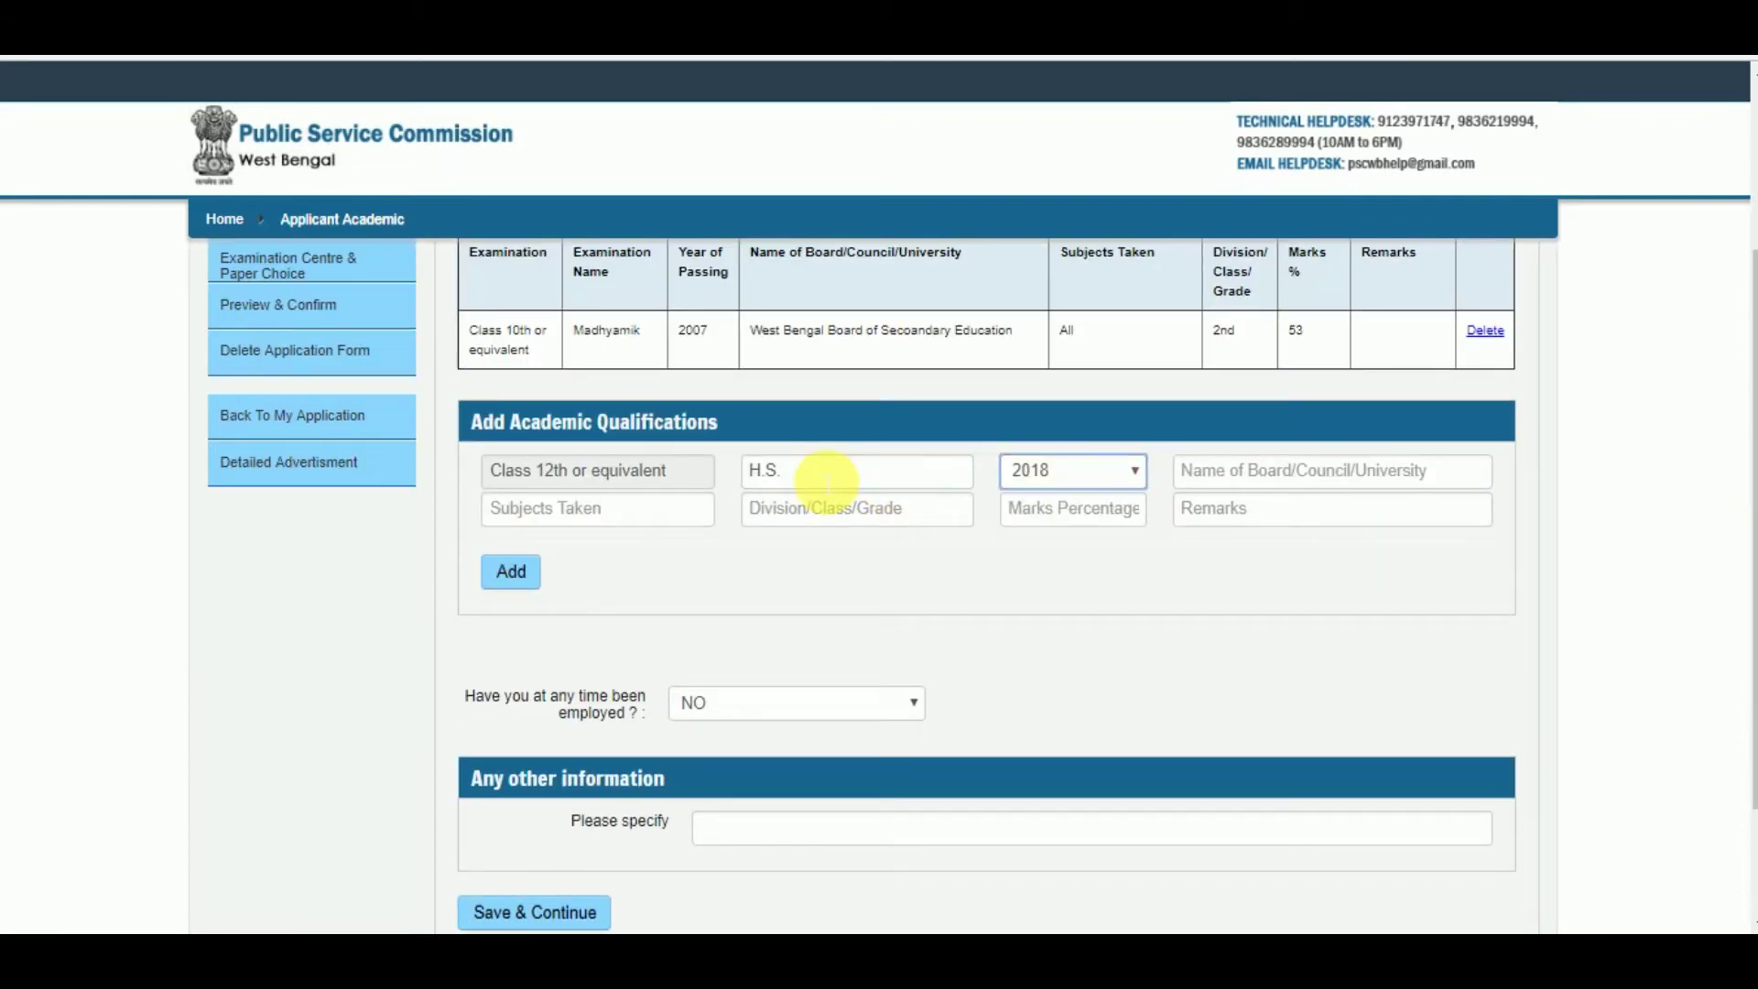
key("Tab")
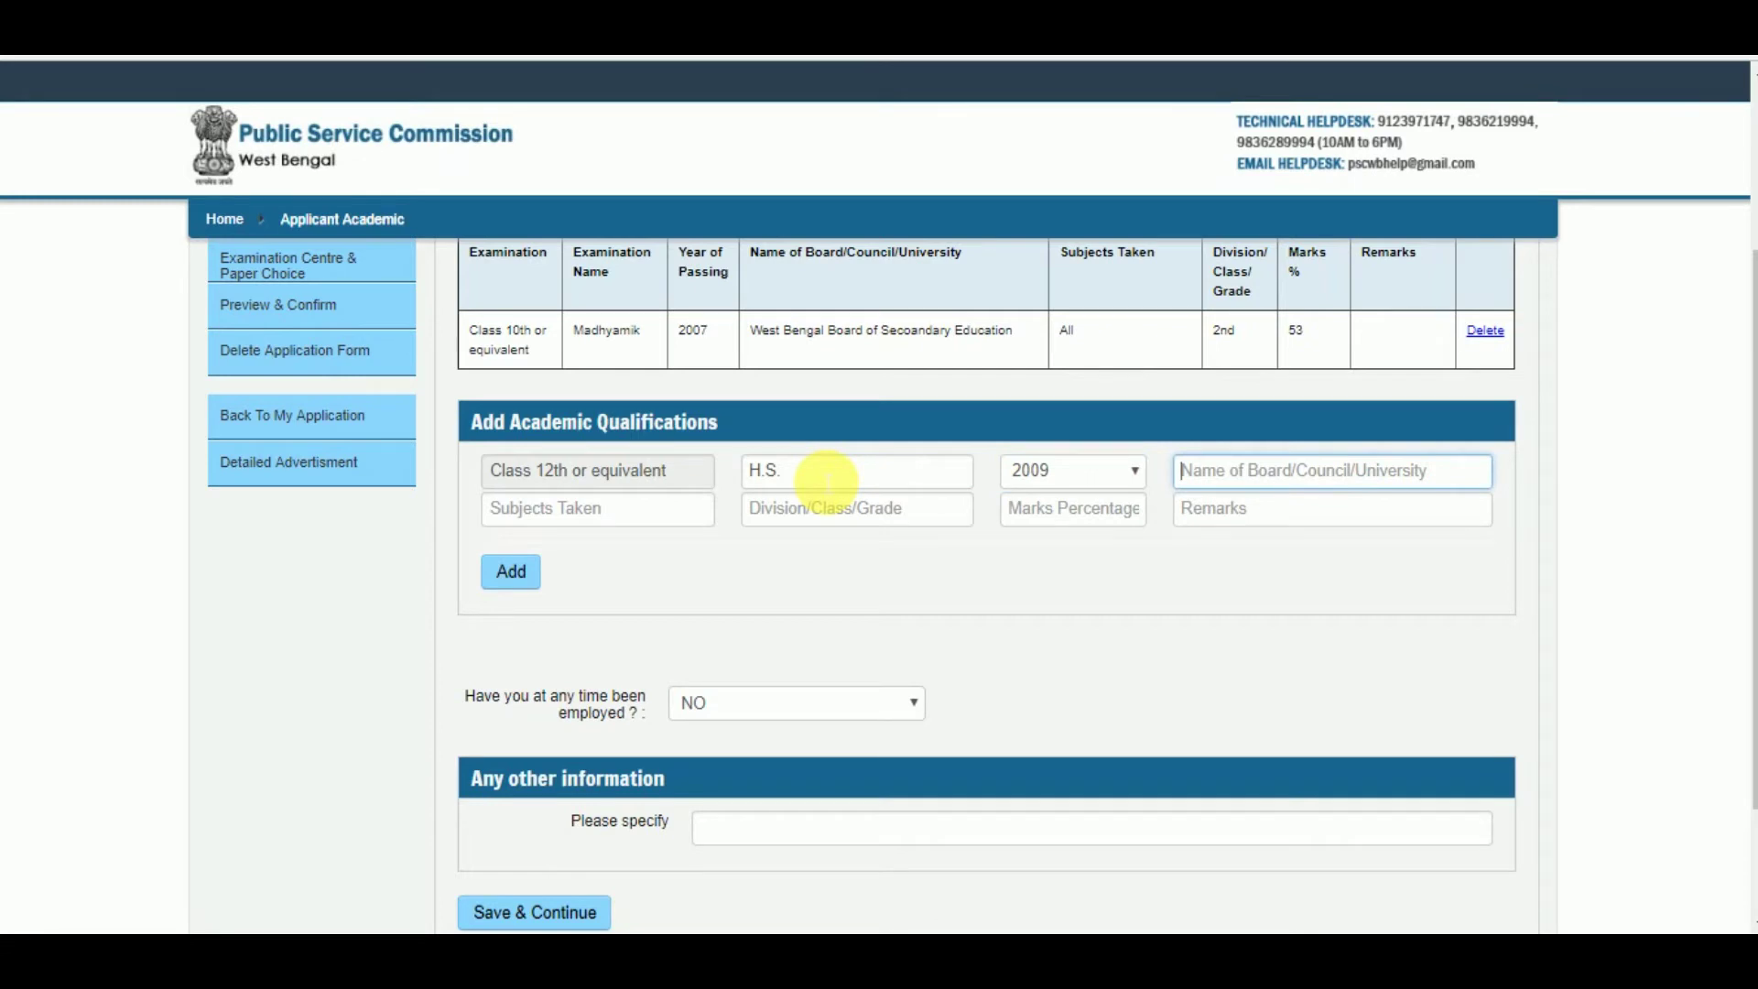
key("ctrl+v")
Finish the Class 12th row with Science, 2nd division, 62%, and add it
key("Tab")
type("Science")
key("Tab")
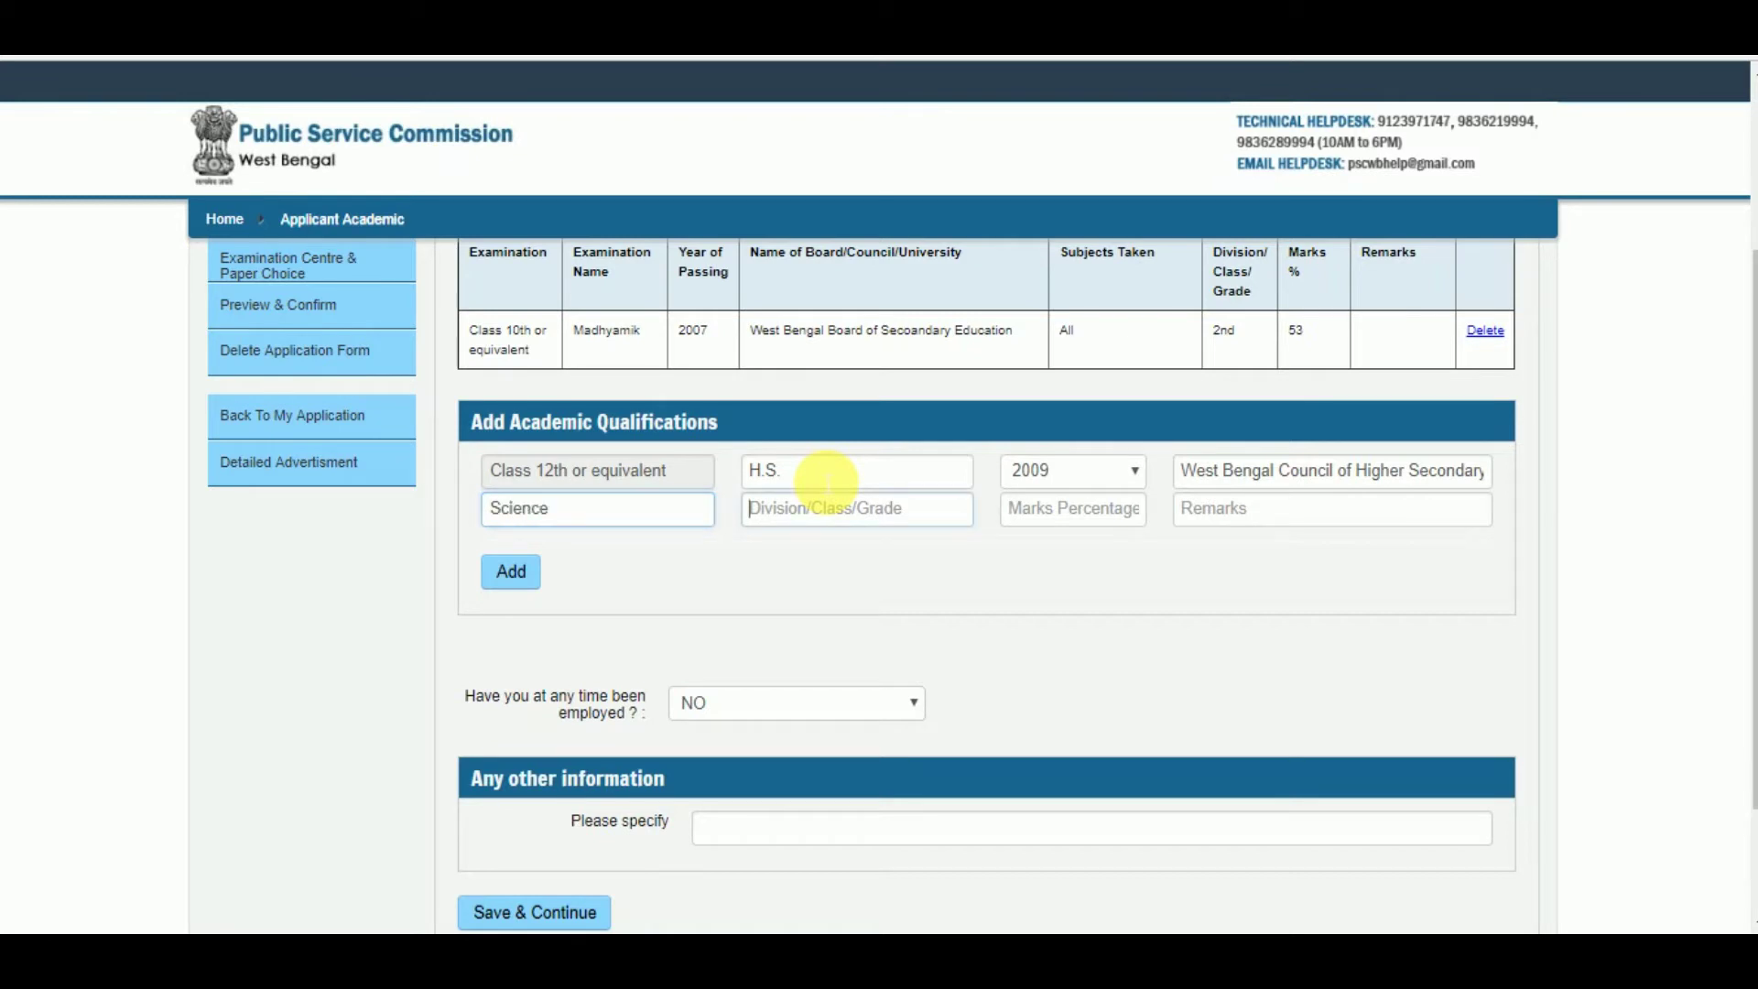
type("2nd")
key("Tab")
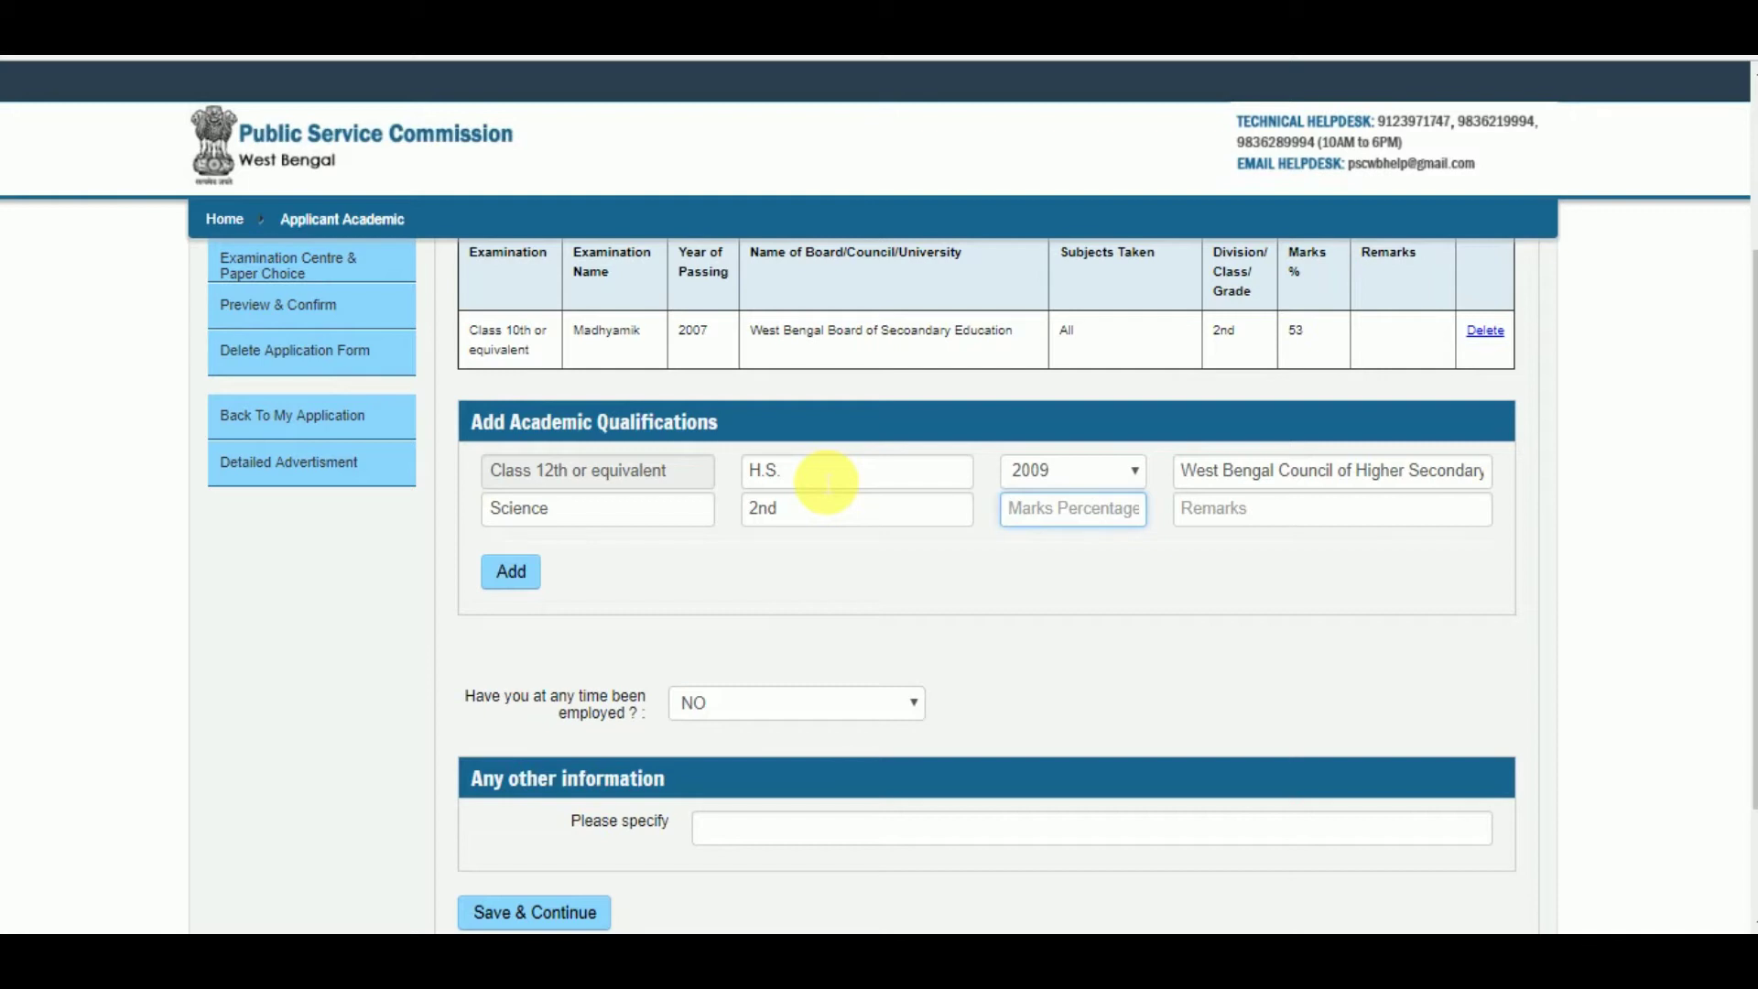
type("62")
key("Tab")
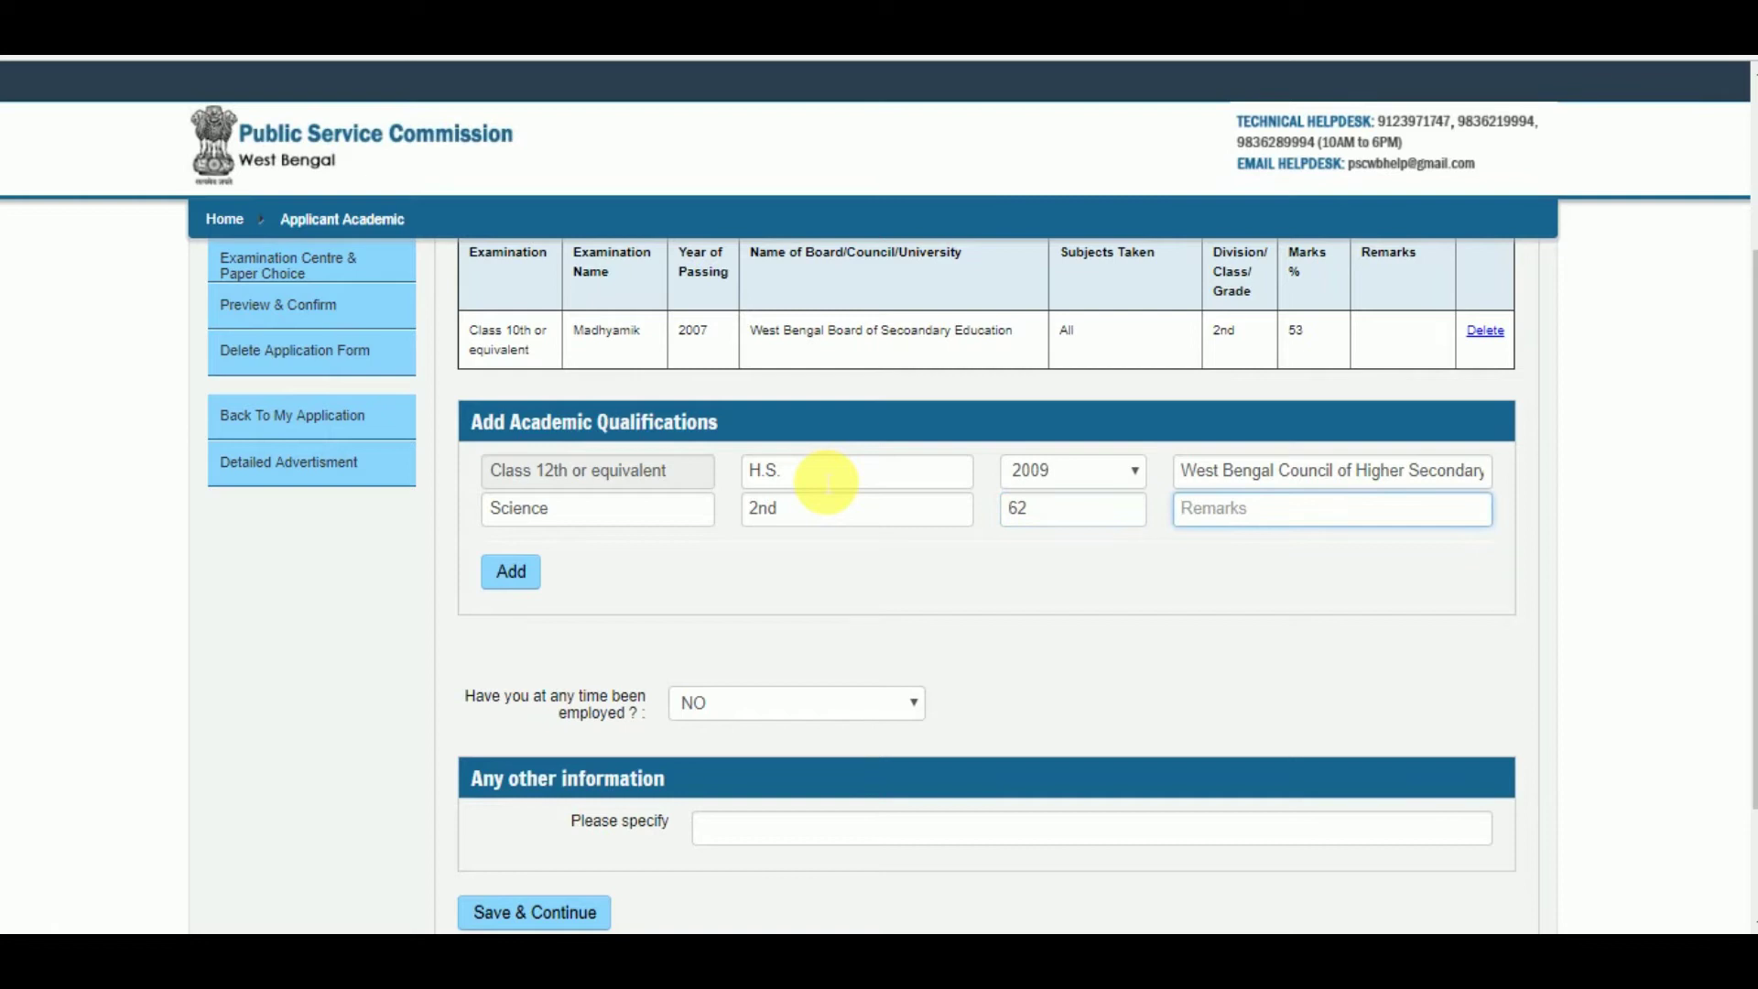
left_click(531, 573)
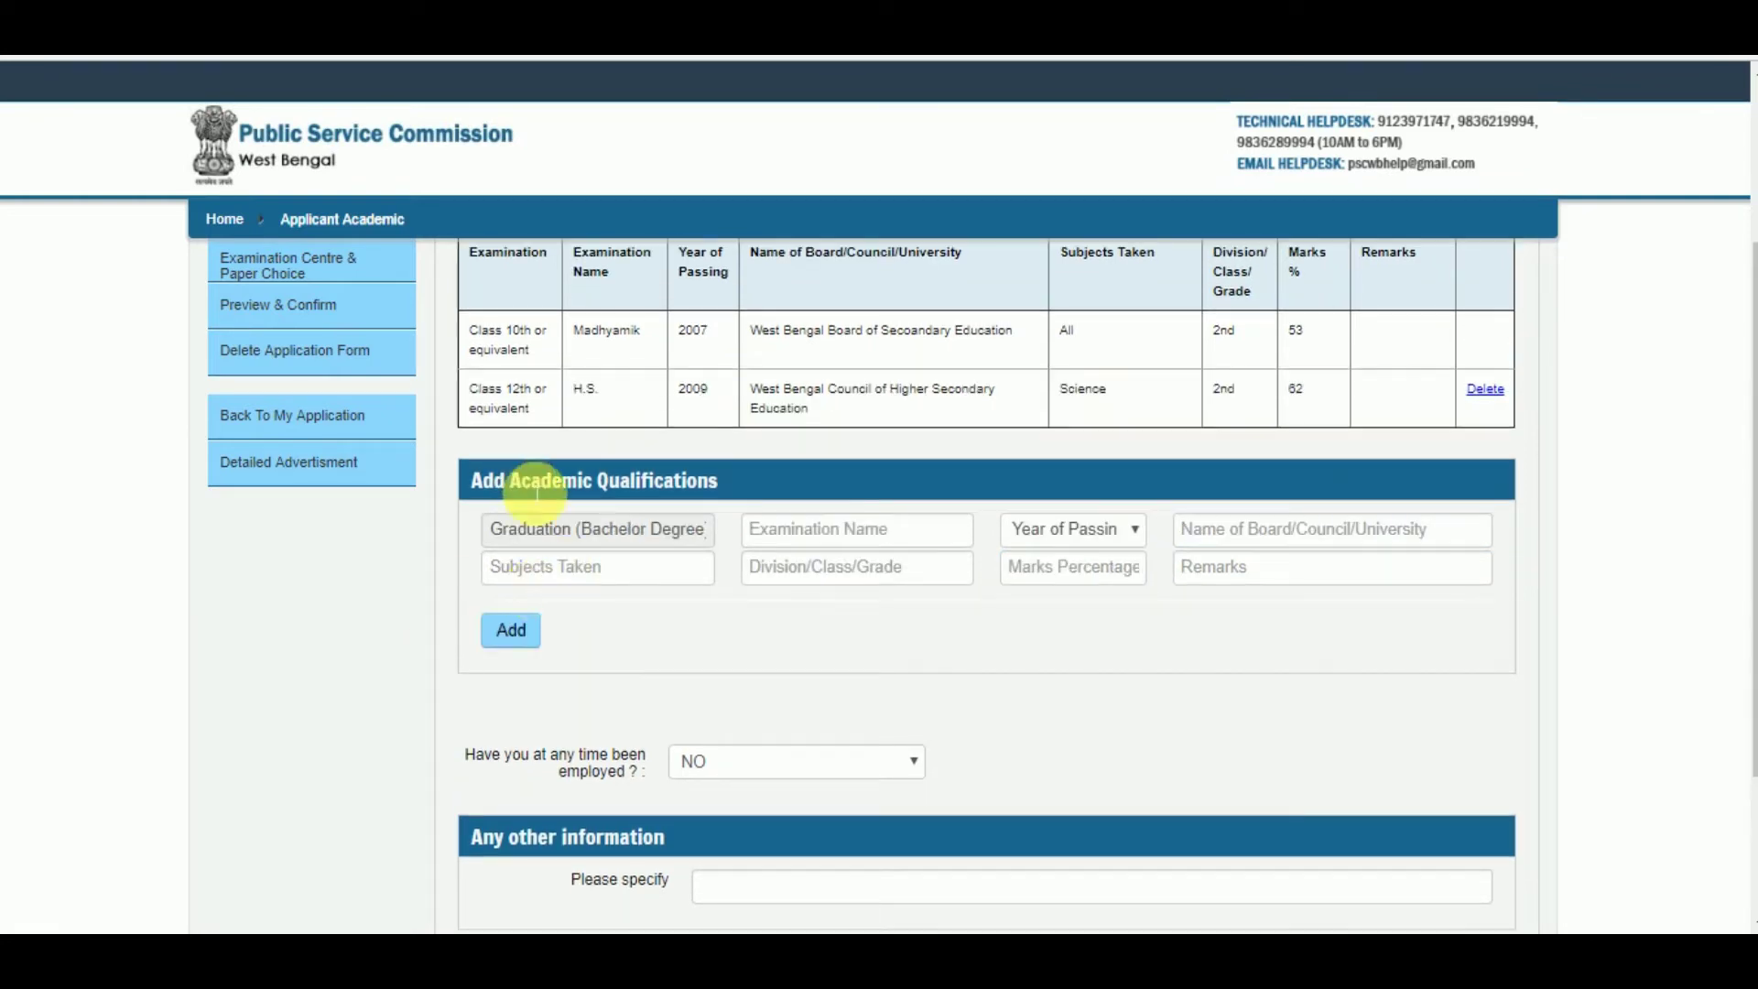
Enter the graduation as Bsc, passed 2012, from University of Burdwan
left_click(801, 535)
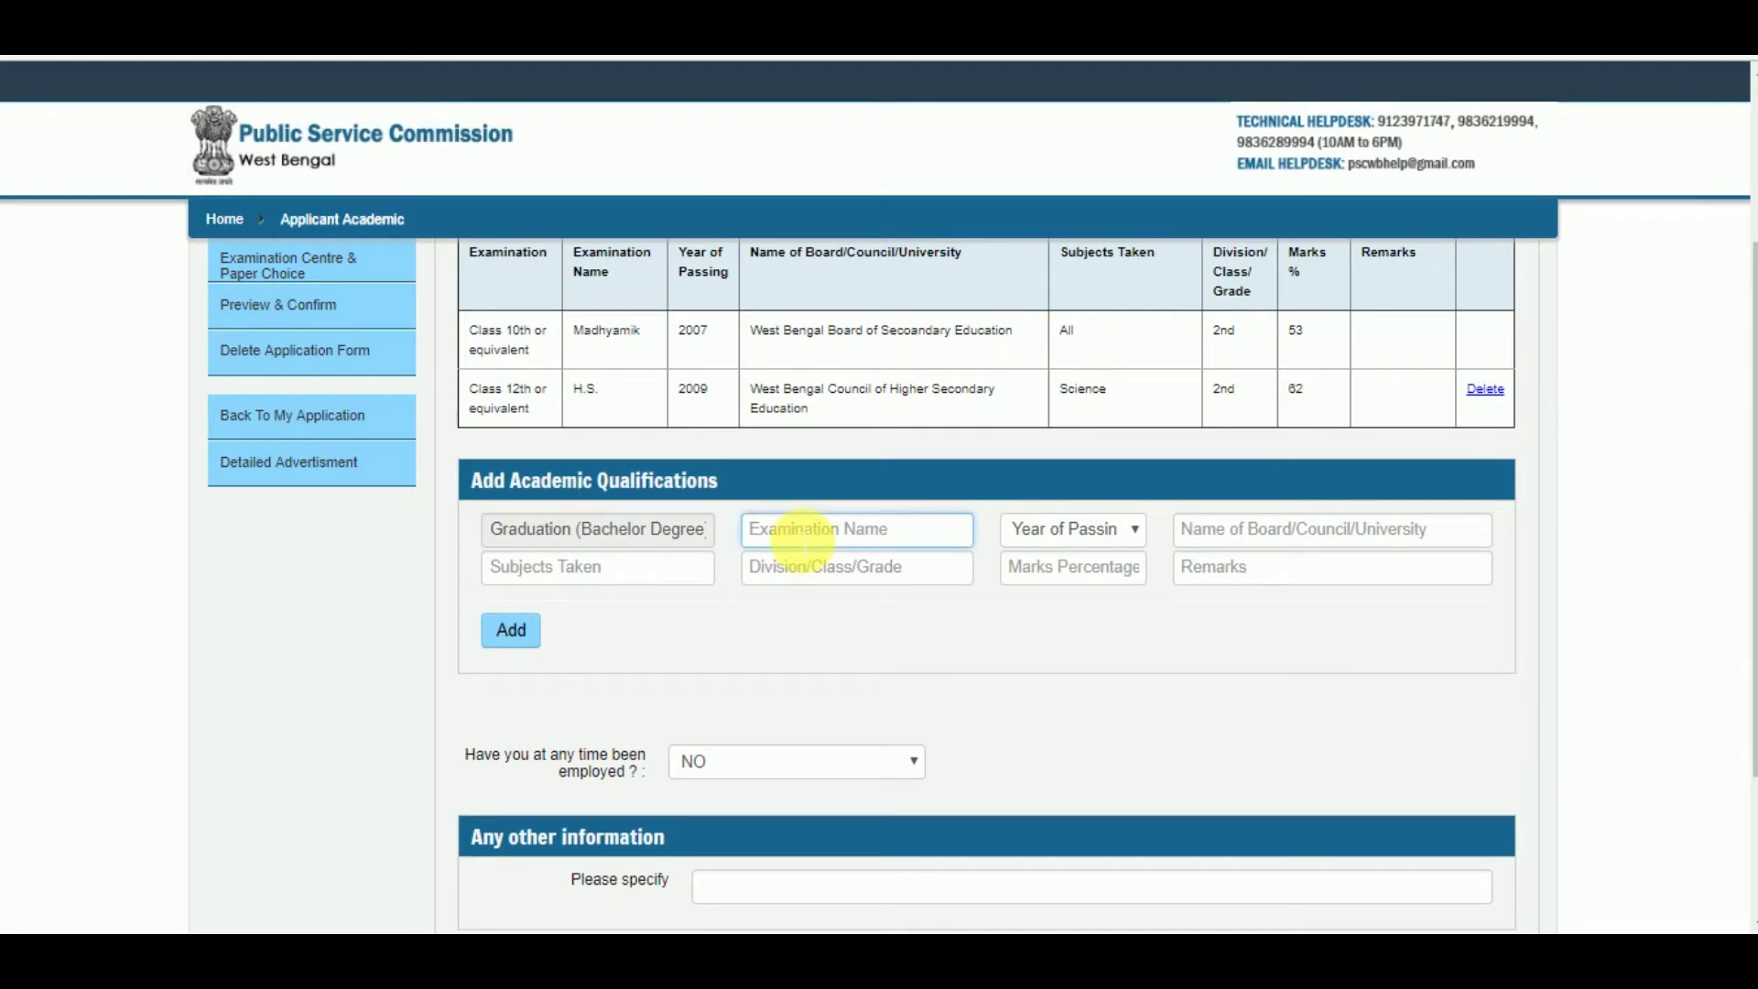
type("Bsc")
key("Tab")
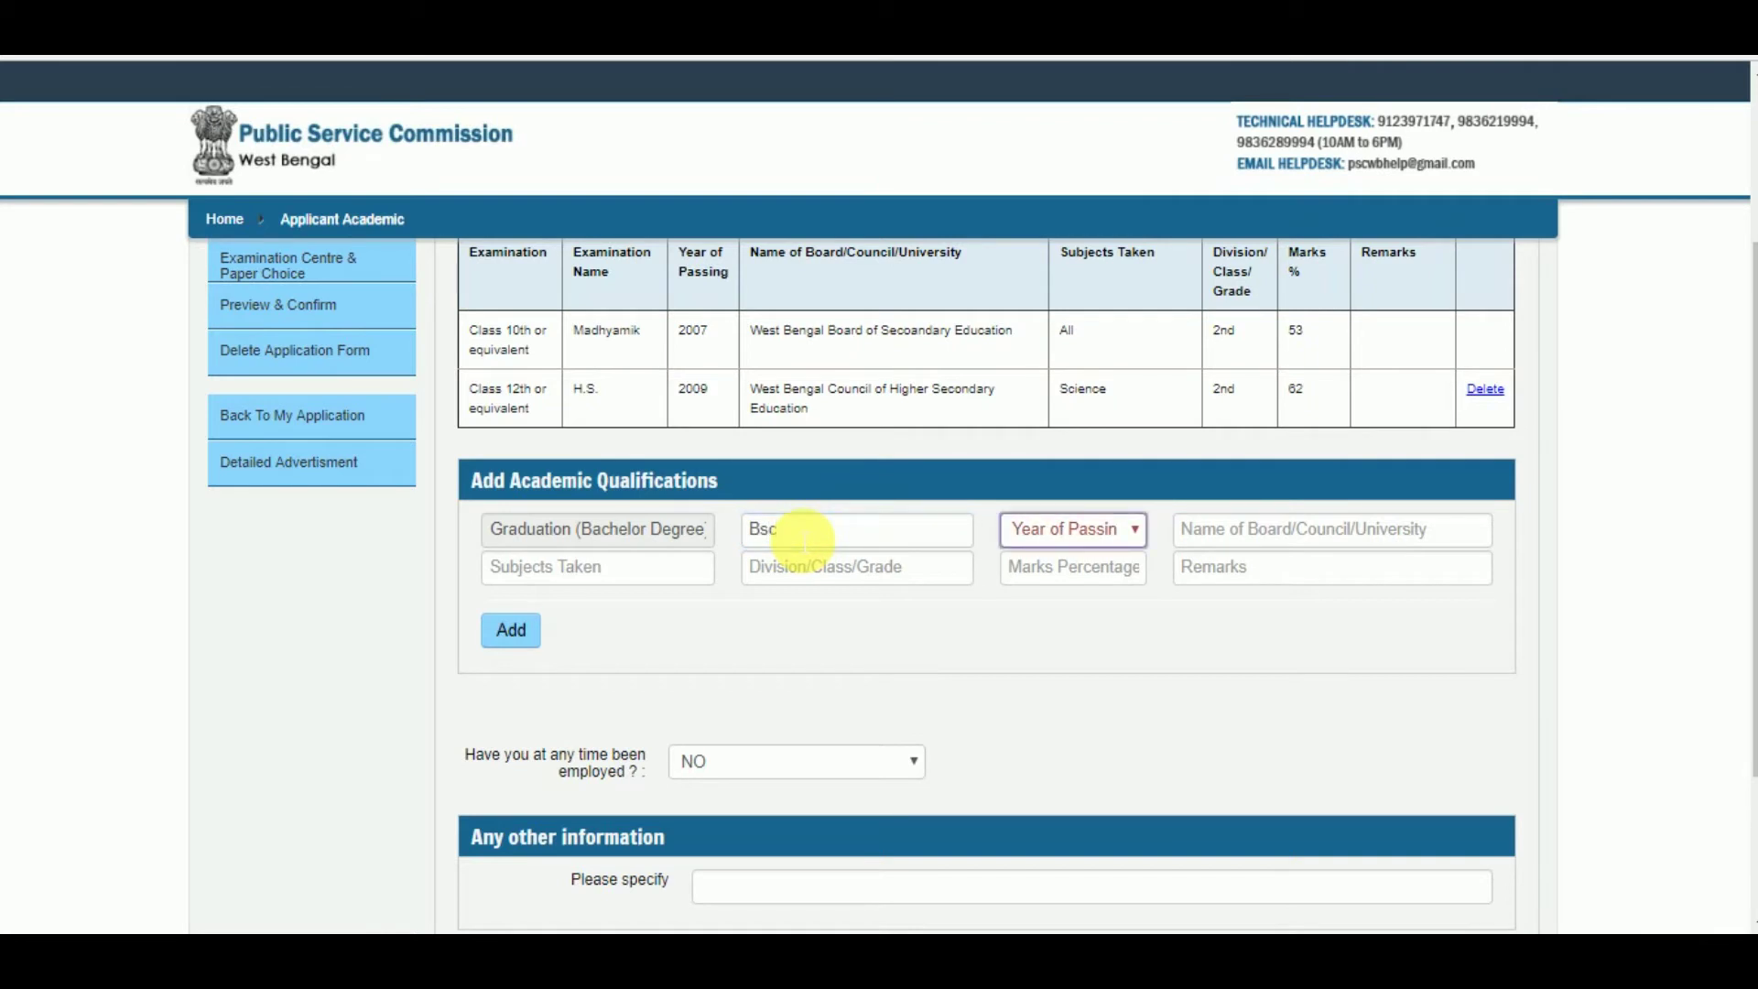
type("2012")
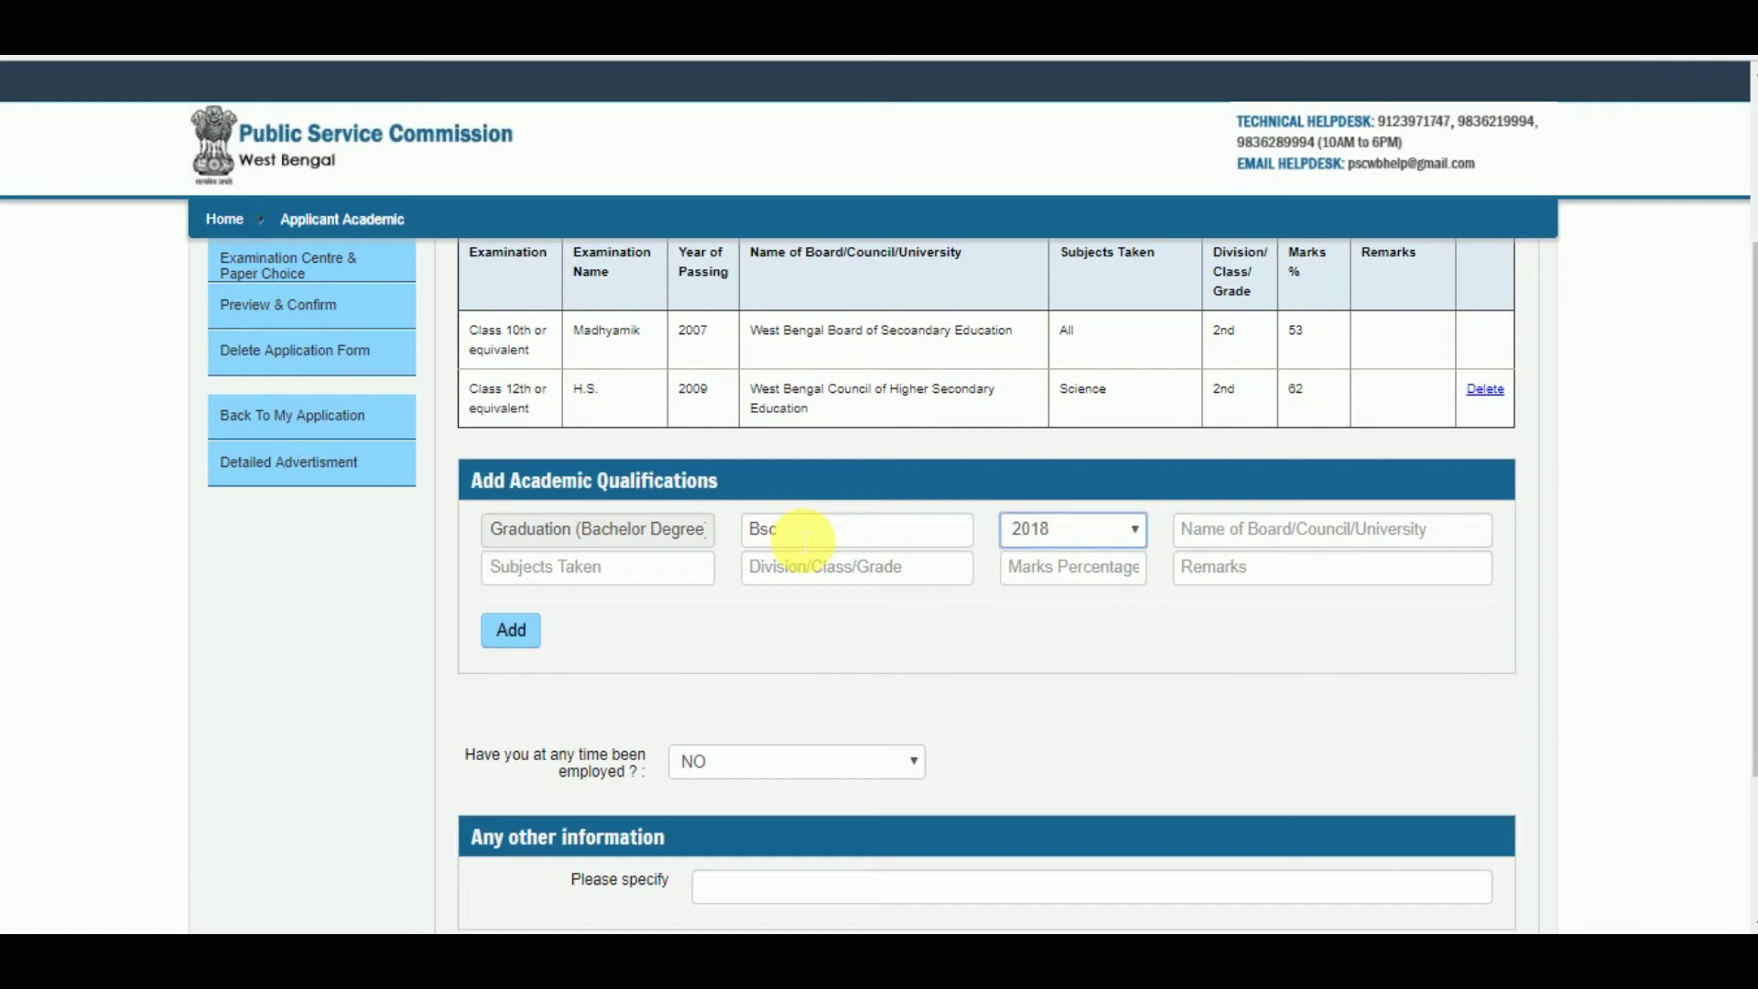
key("Tab")
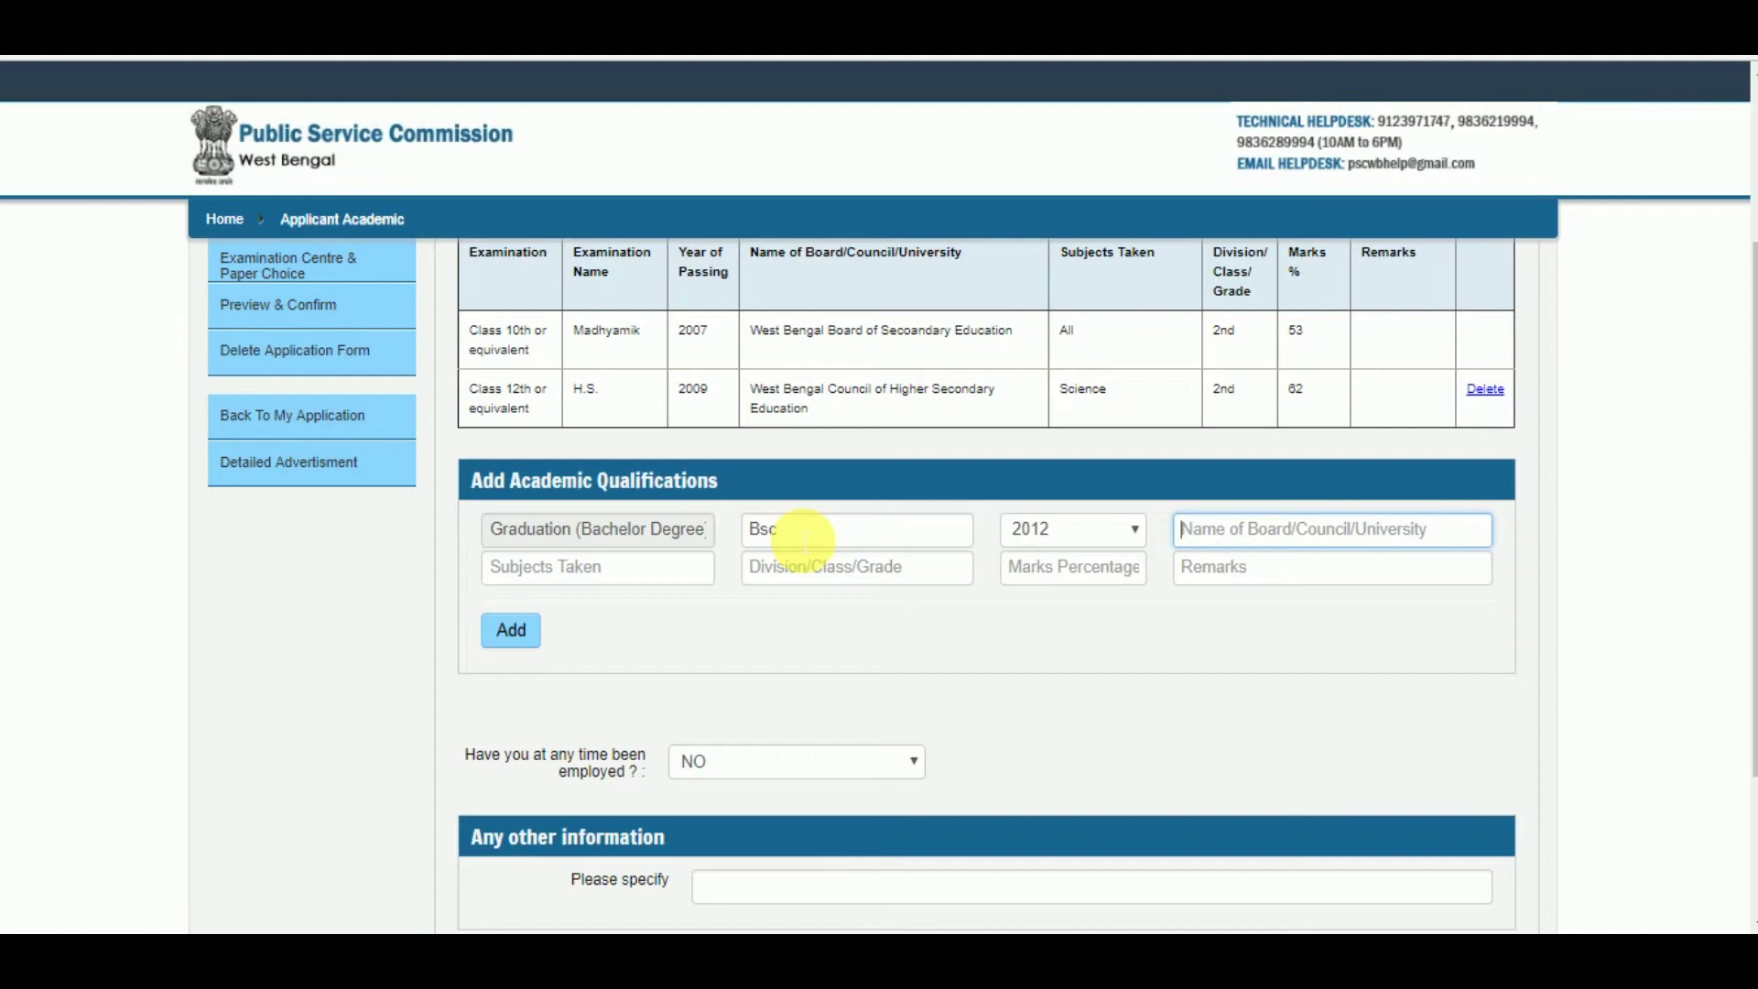
type("University of Burdwan")
key("Tab")
Finish graduation with Science, 2nd, 65%, add it, and save the academic details
type("Sc")
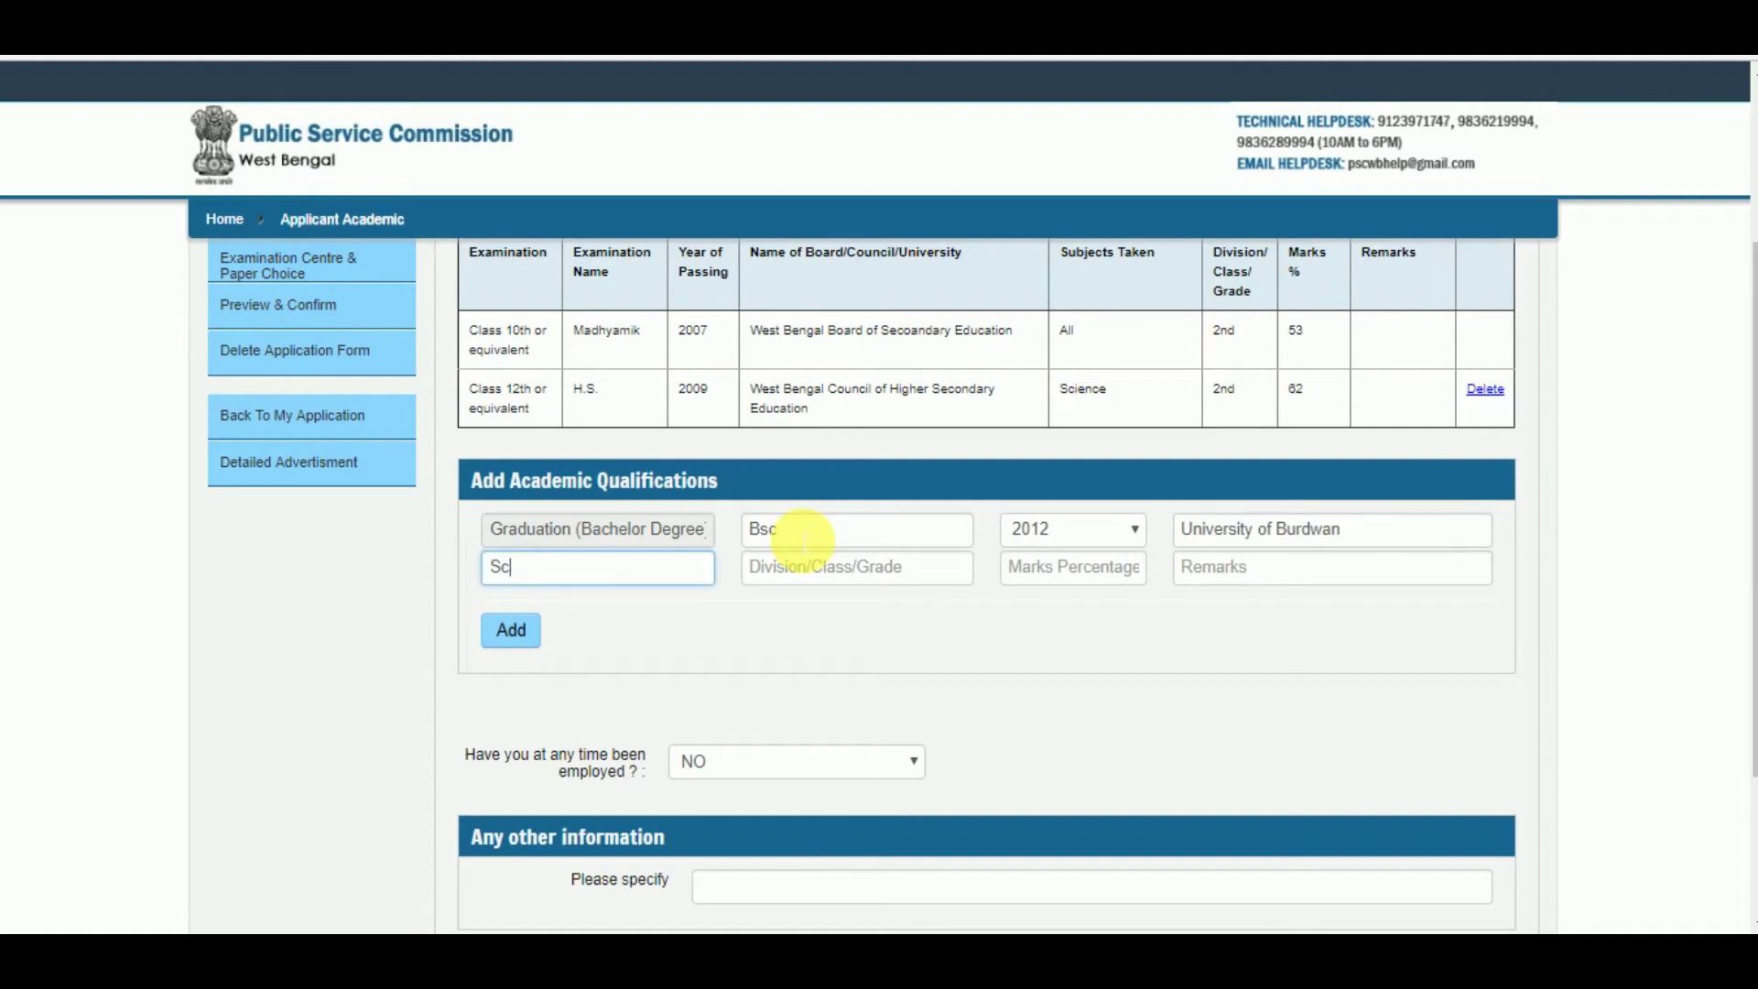
type("ience")
key("Tab")
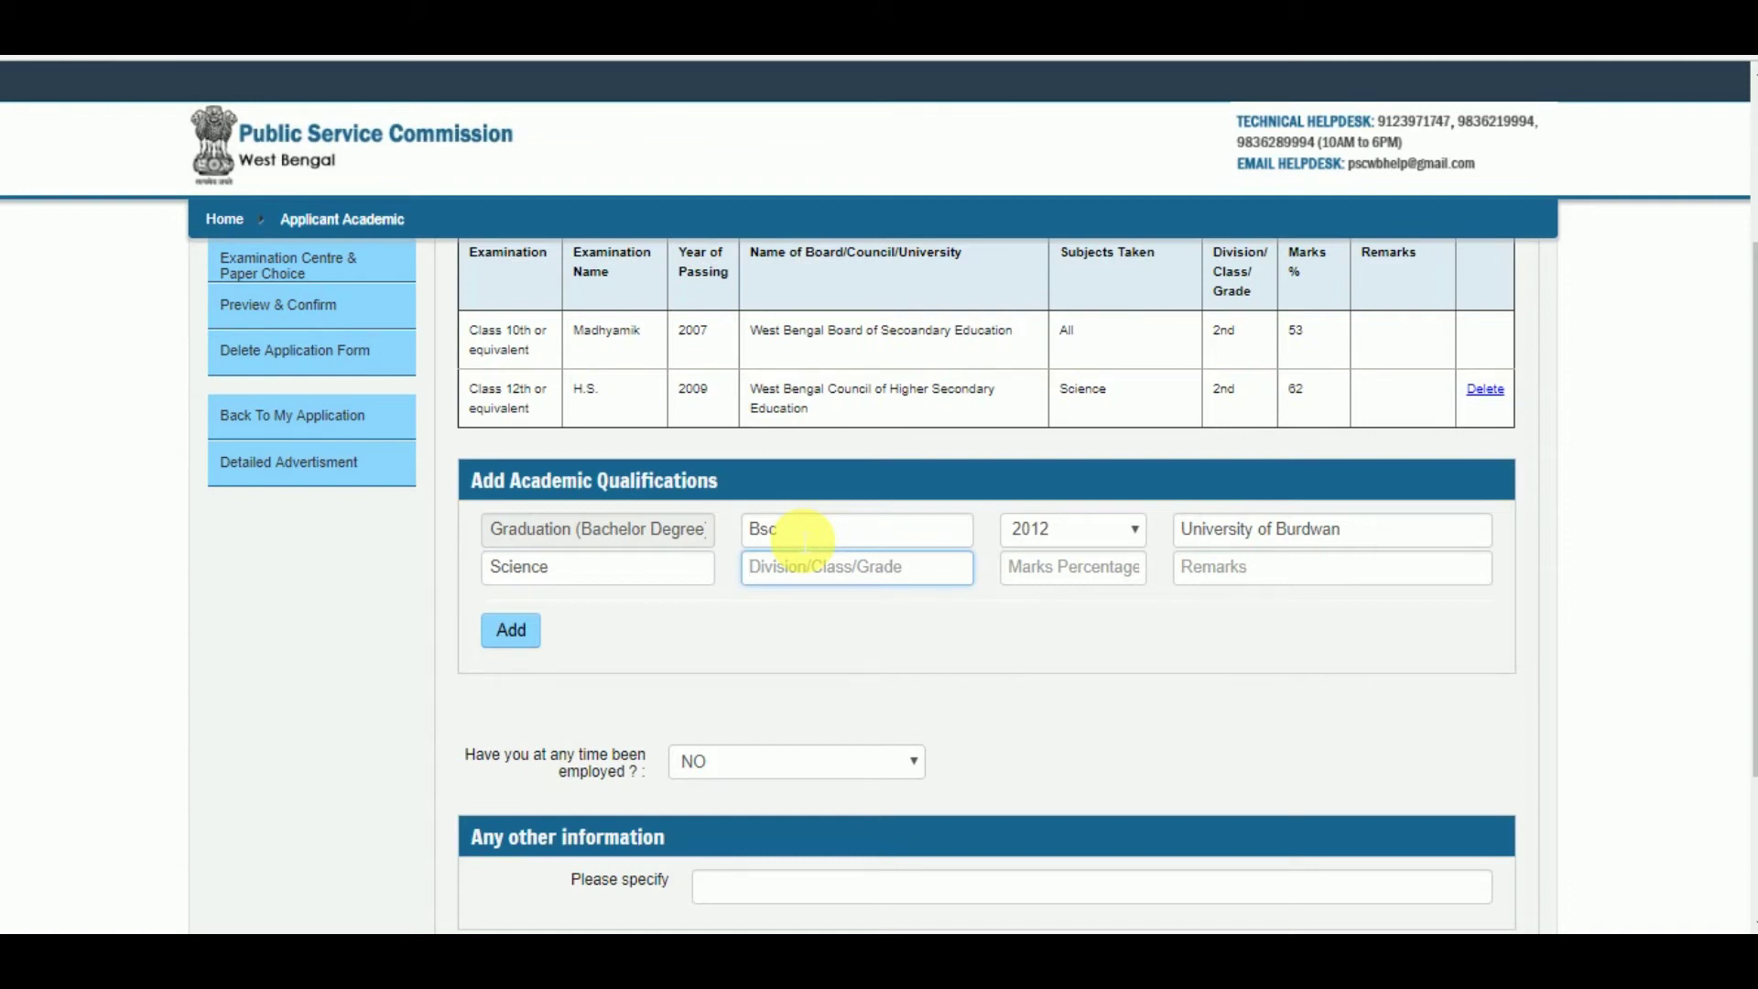
type("2nd")
key("Tab")
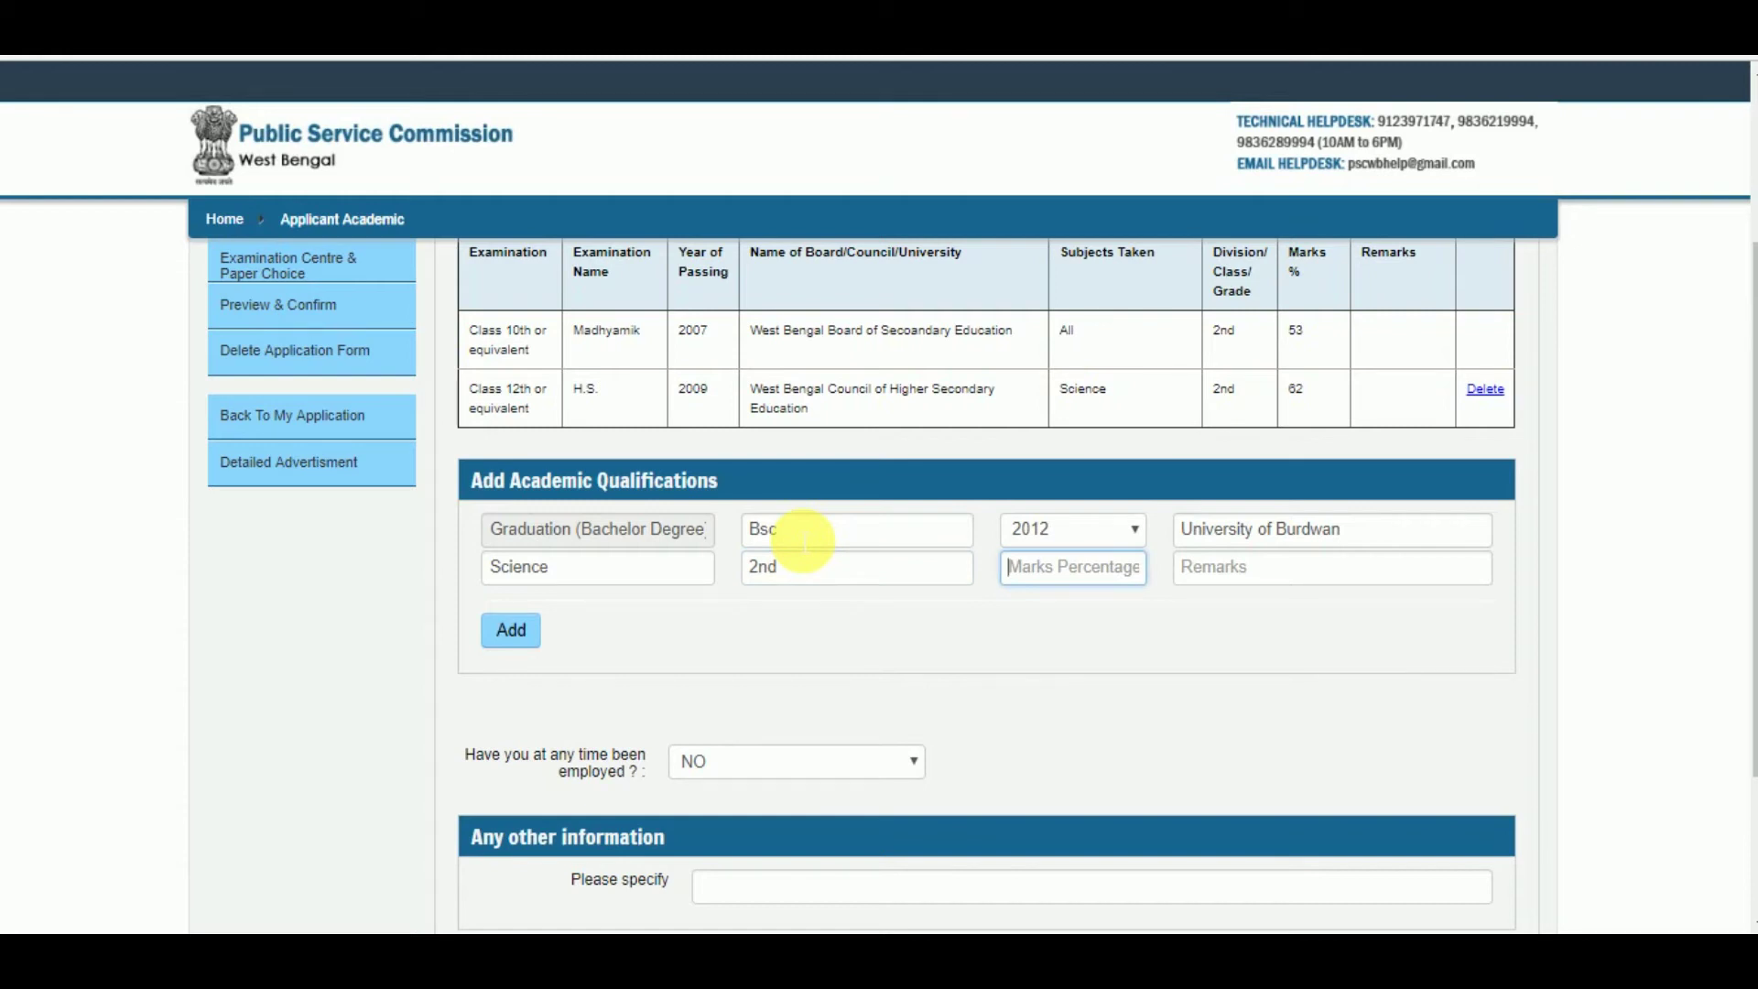
type("65")
key("Tab")
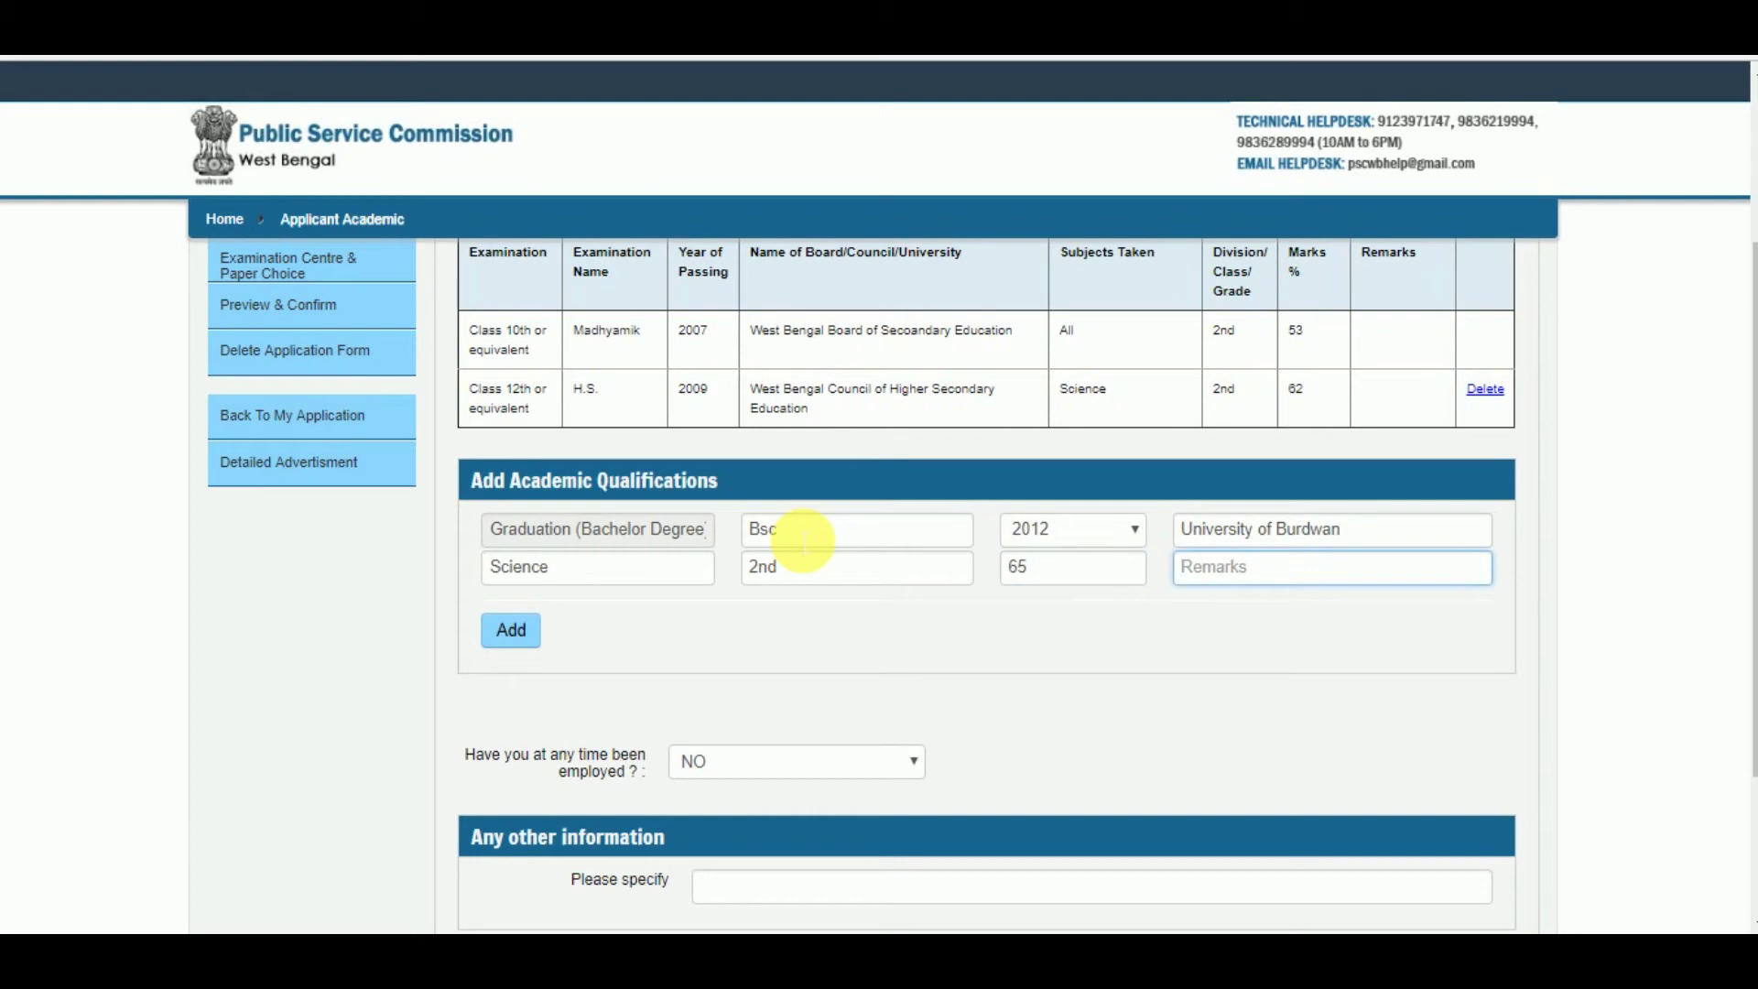
left_click(506, 634)
scroll(491, 608, "down", 3)
left_click(563, 793)
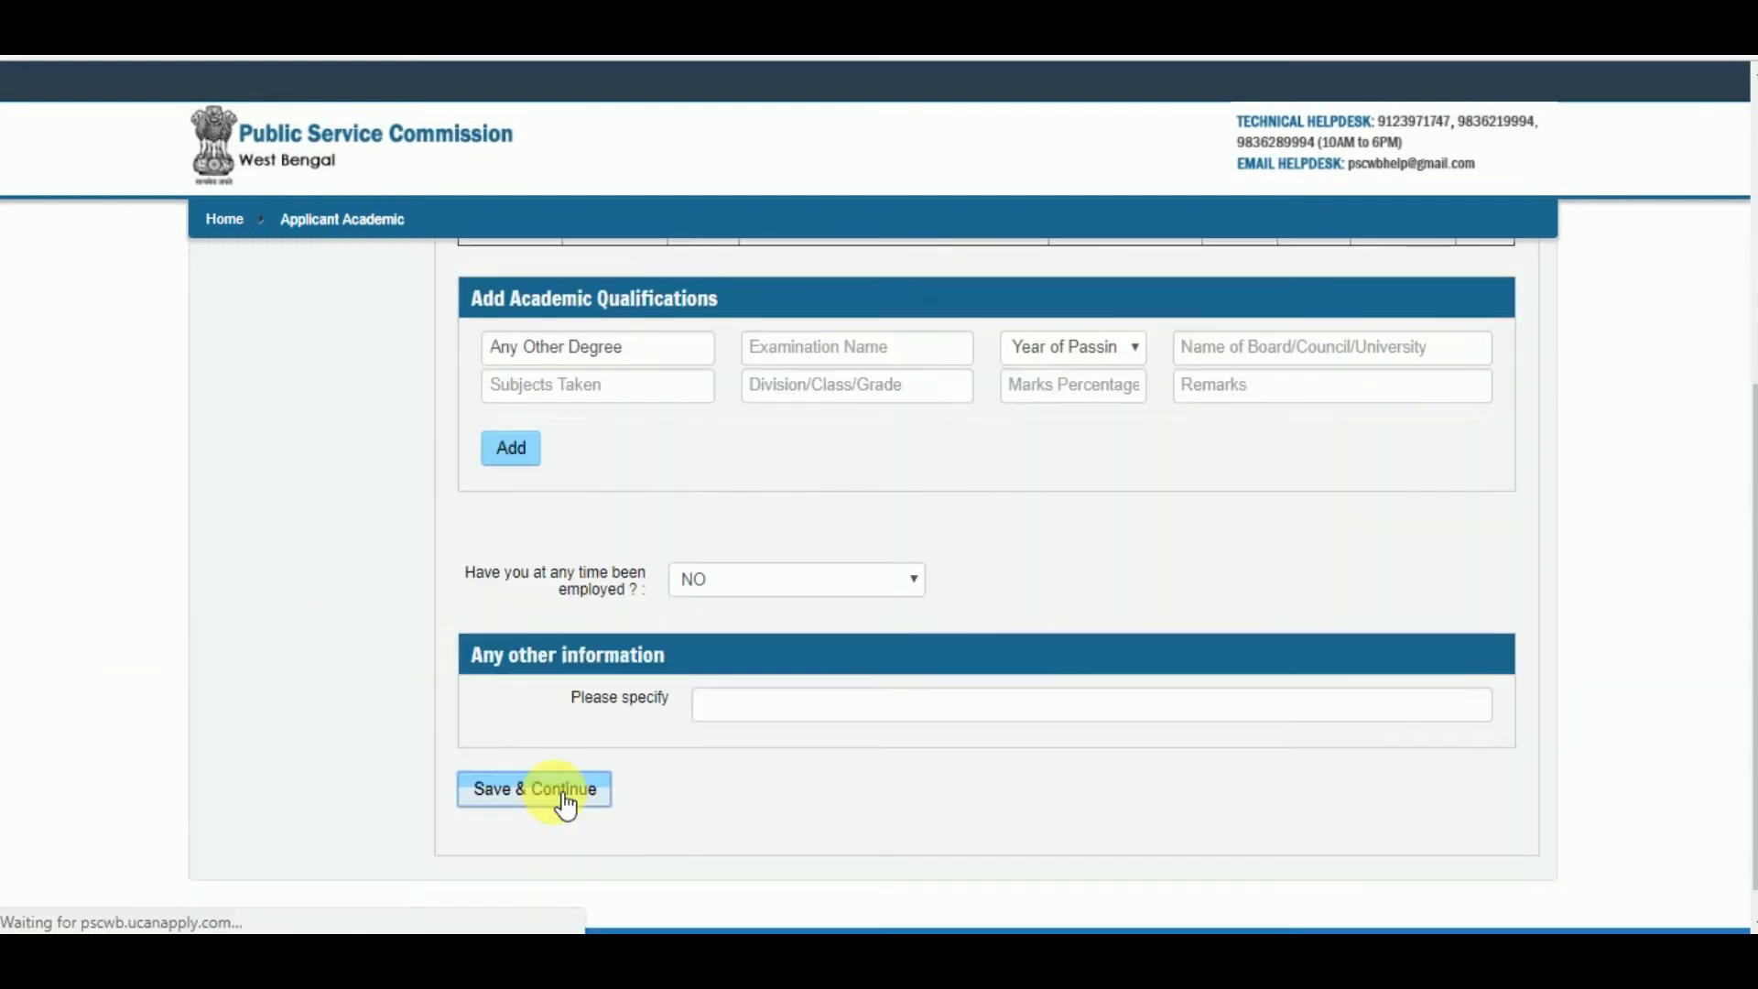
Set the district to Other and the examination centre to Burdwan
left_click(714, 474)
left_click(698, 549)
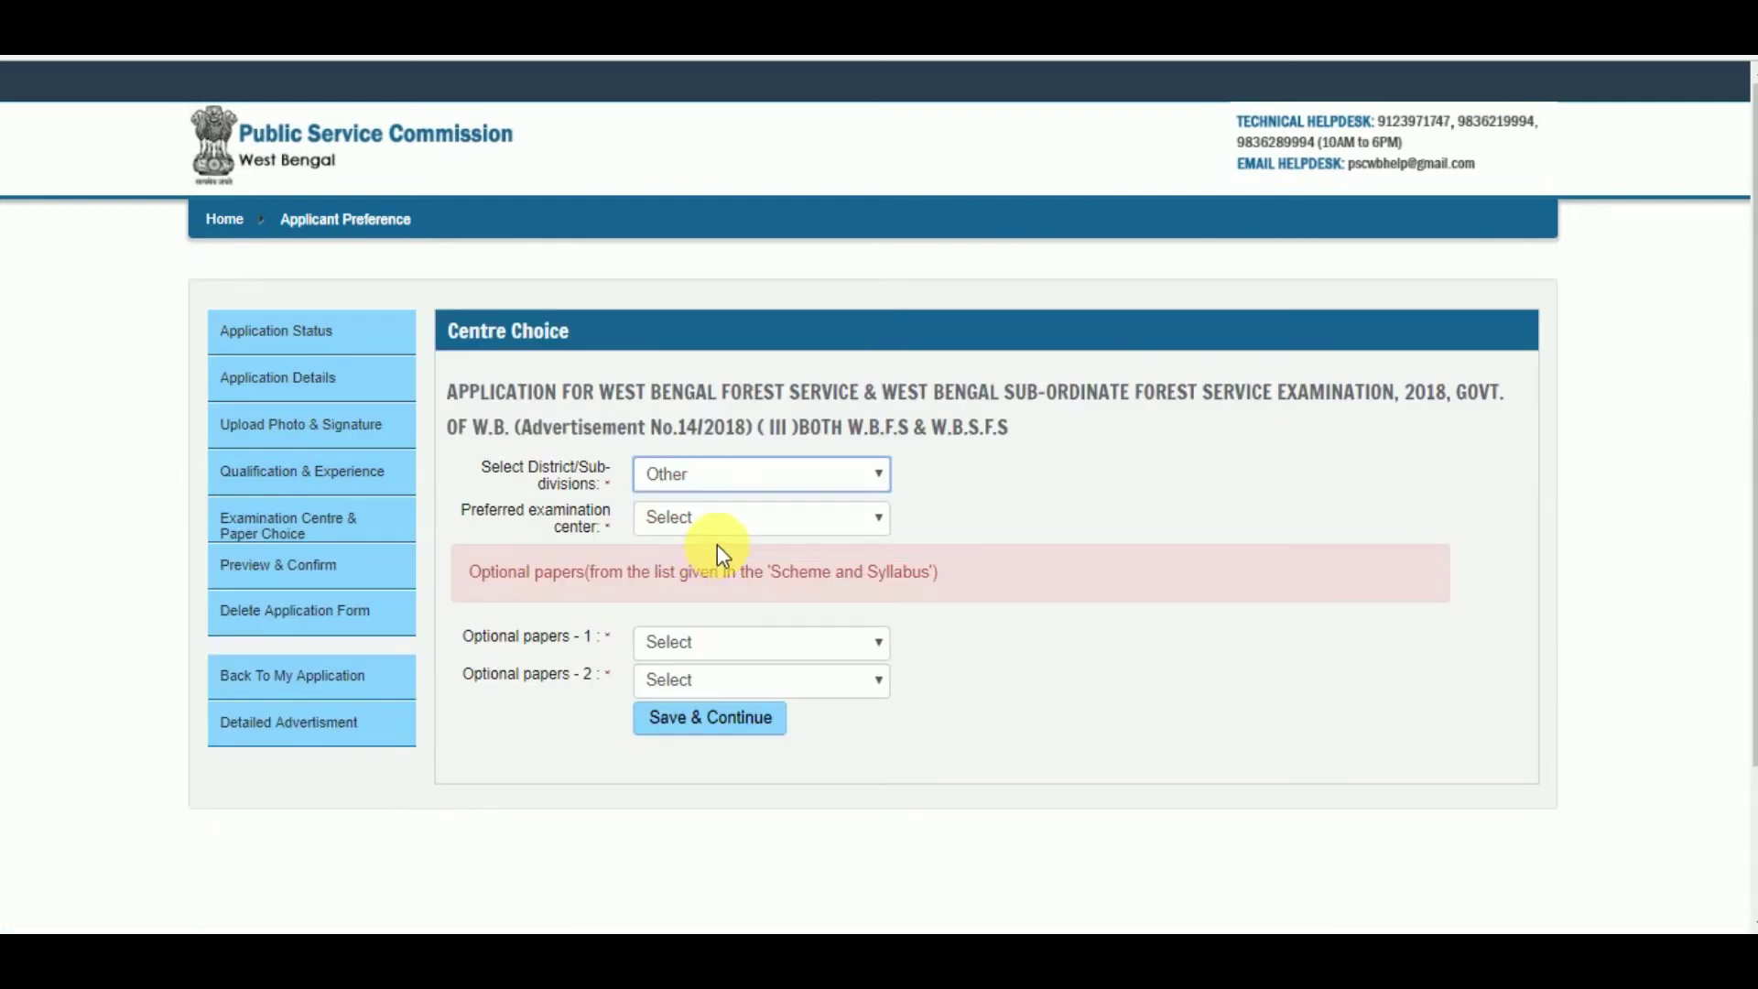
left_click(769, 530)
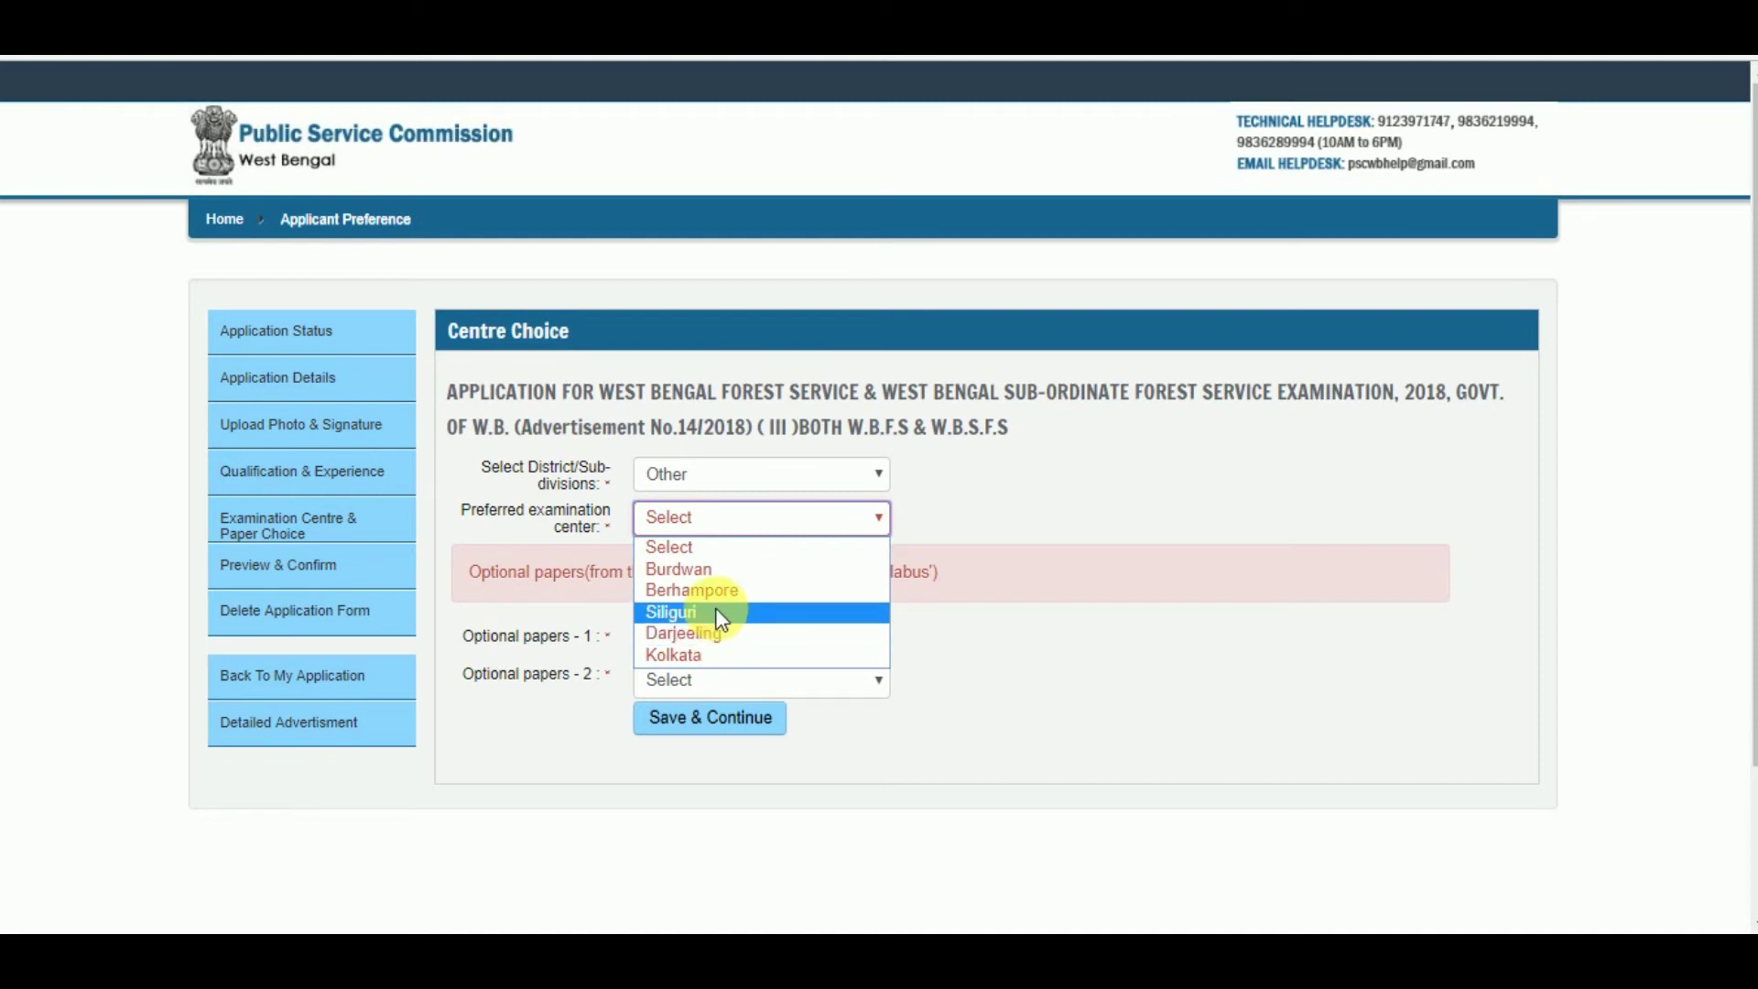
left_click(705, 574)
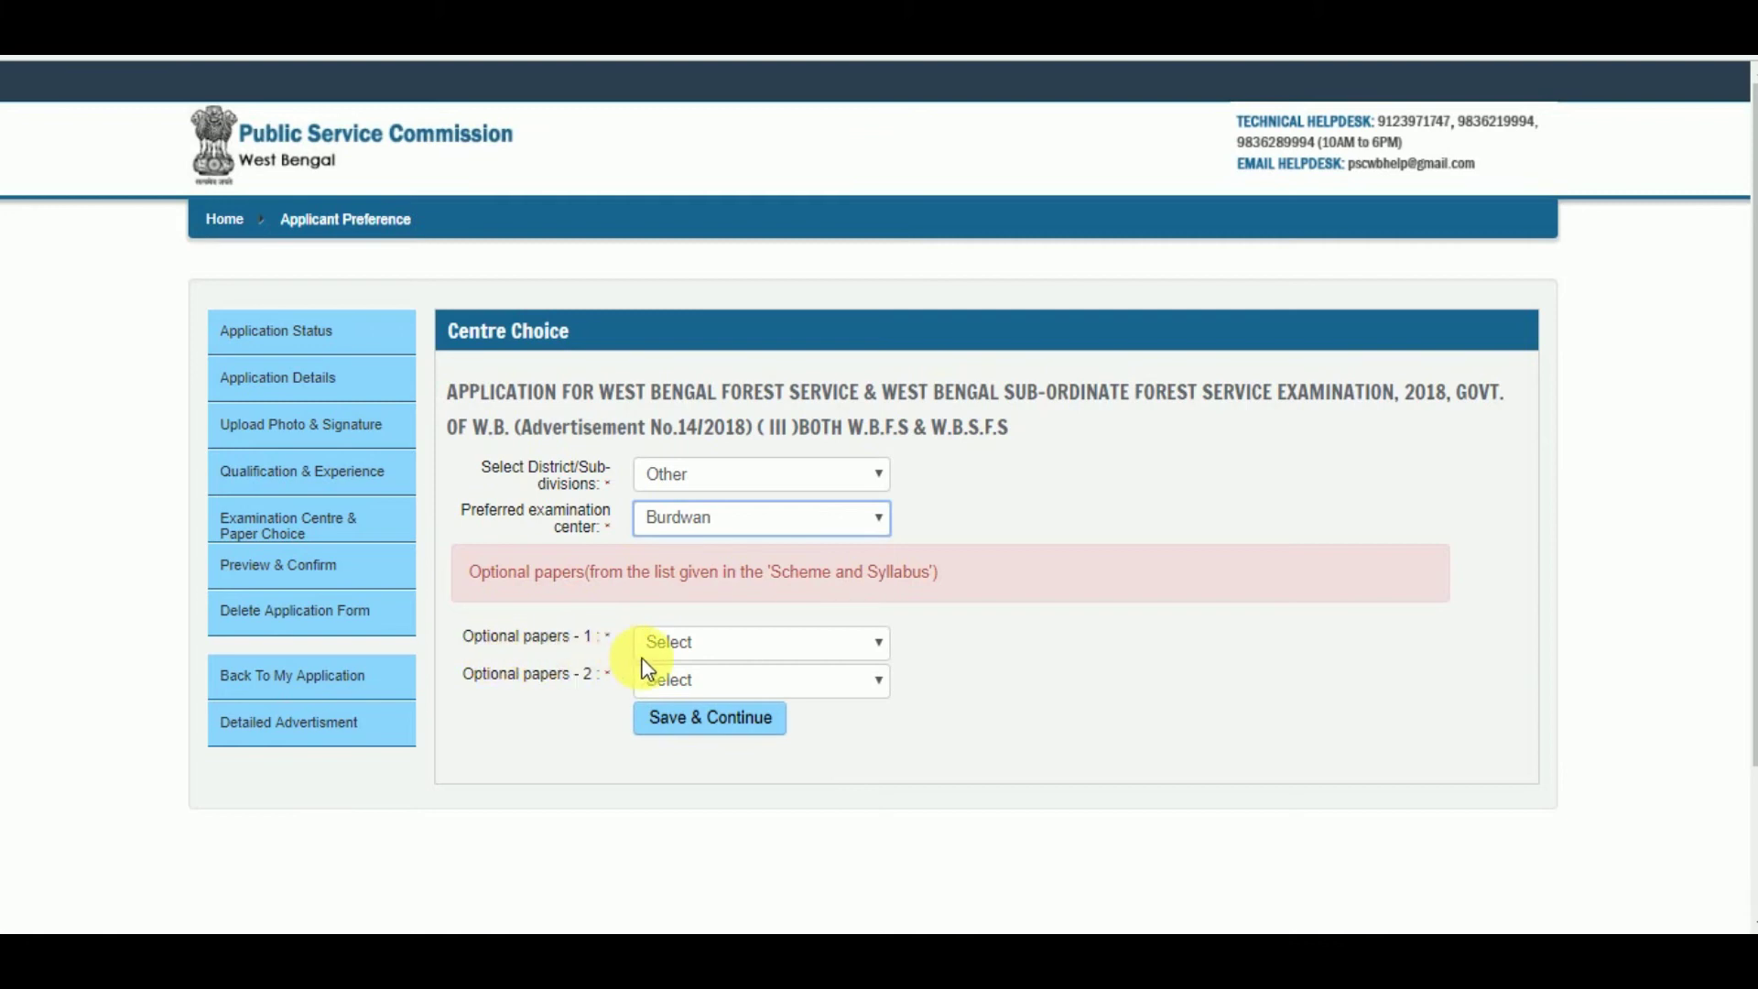
Choose Botany and Physics as optional papers and save to reach the preview
left_click(855, 654)
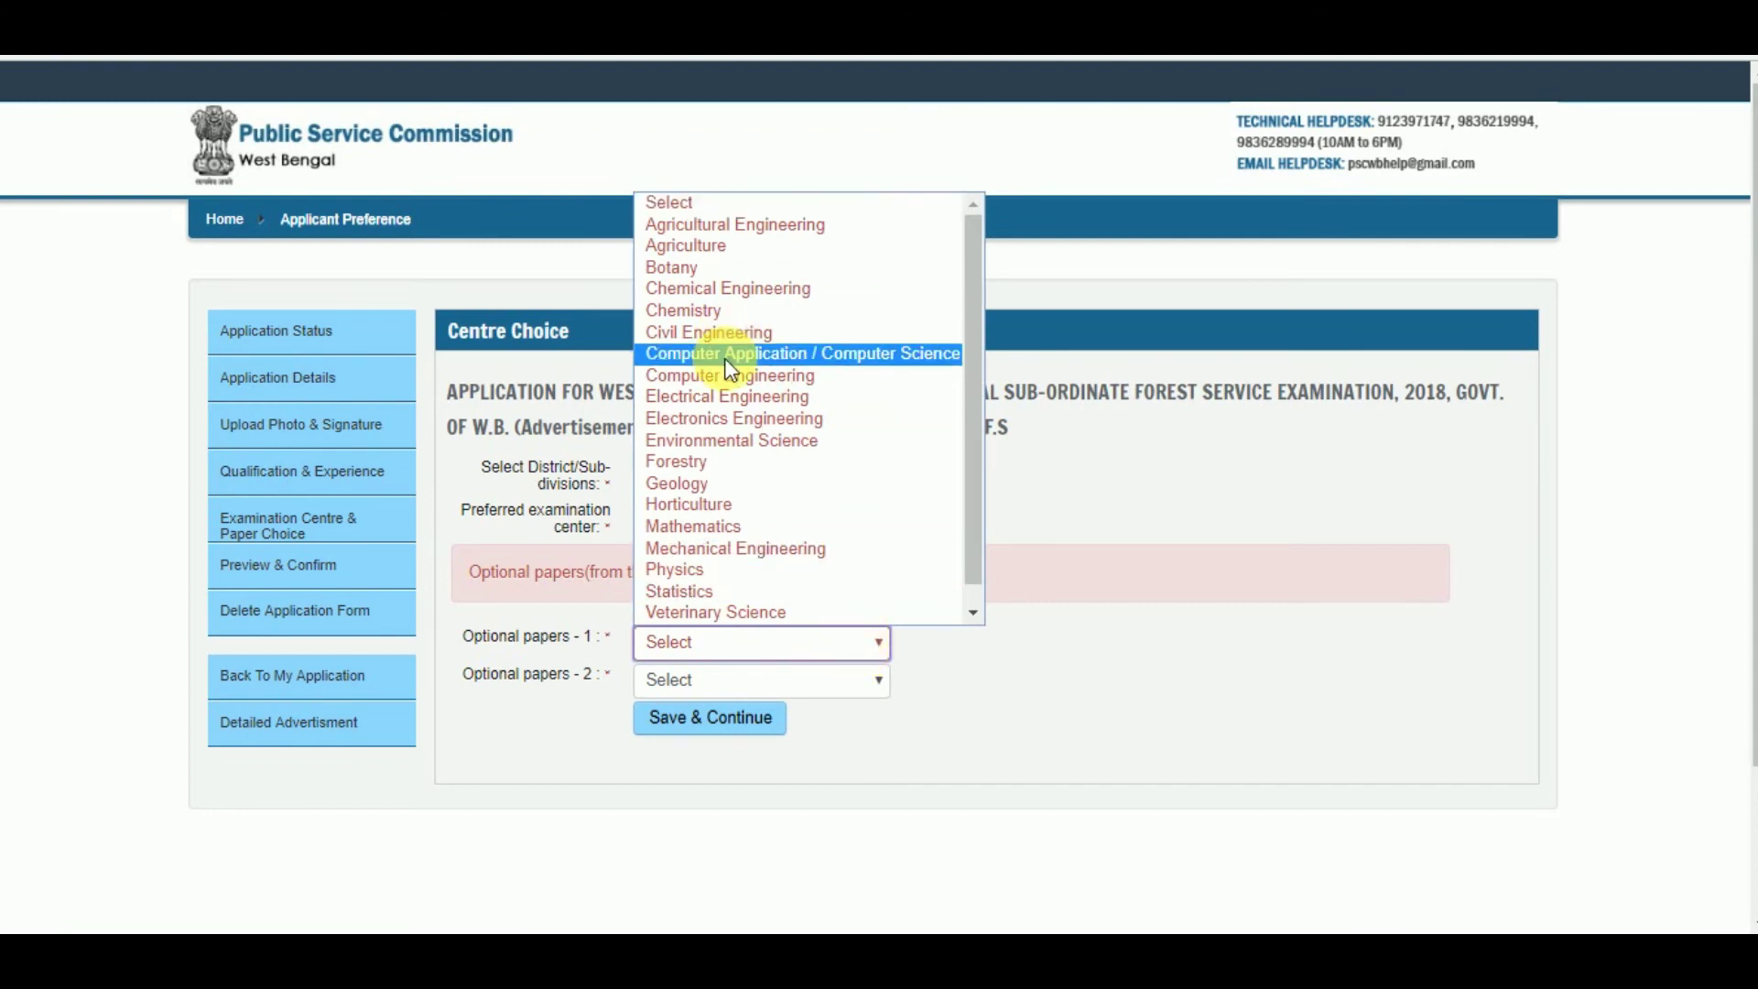
left_click(686, 271)
left_click(866, 689)
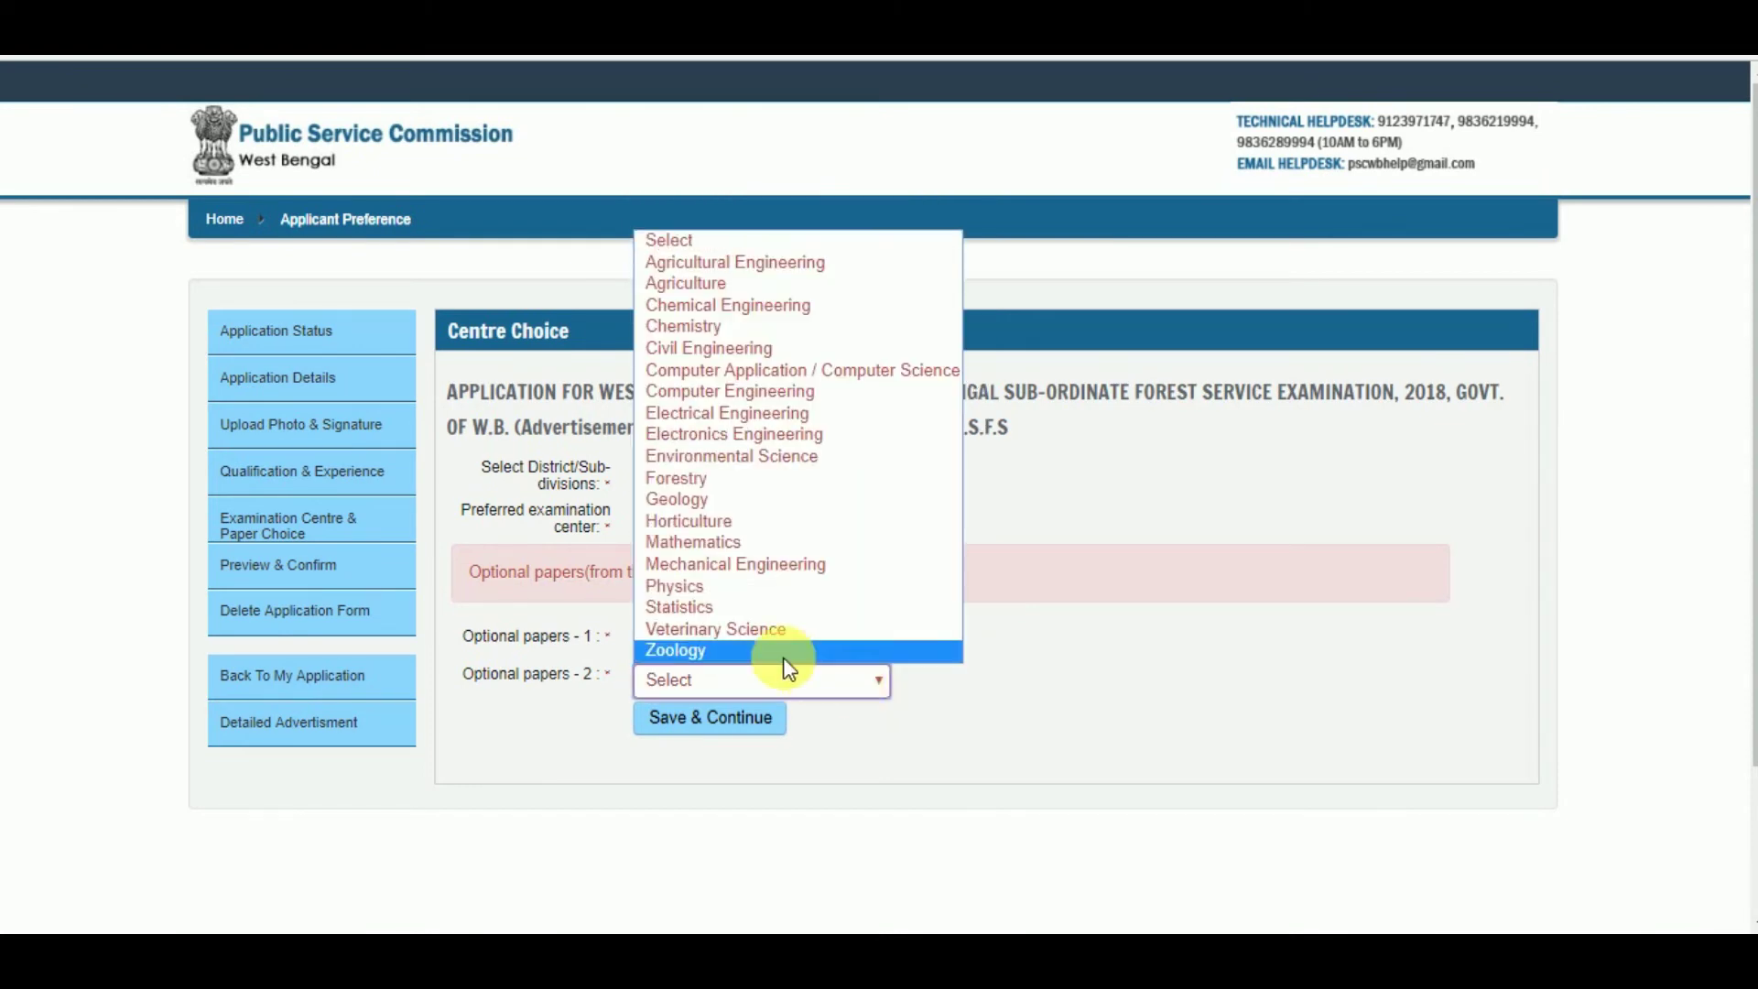
left_click(700, 590)
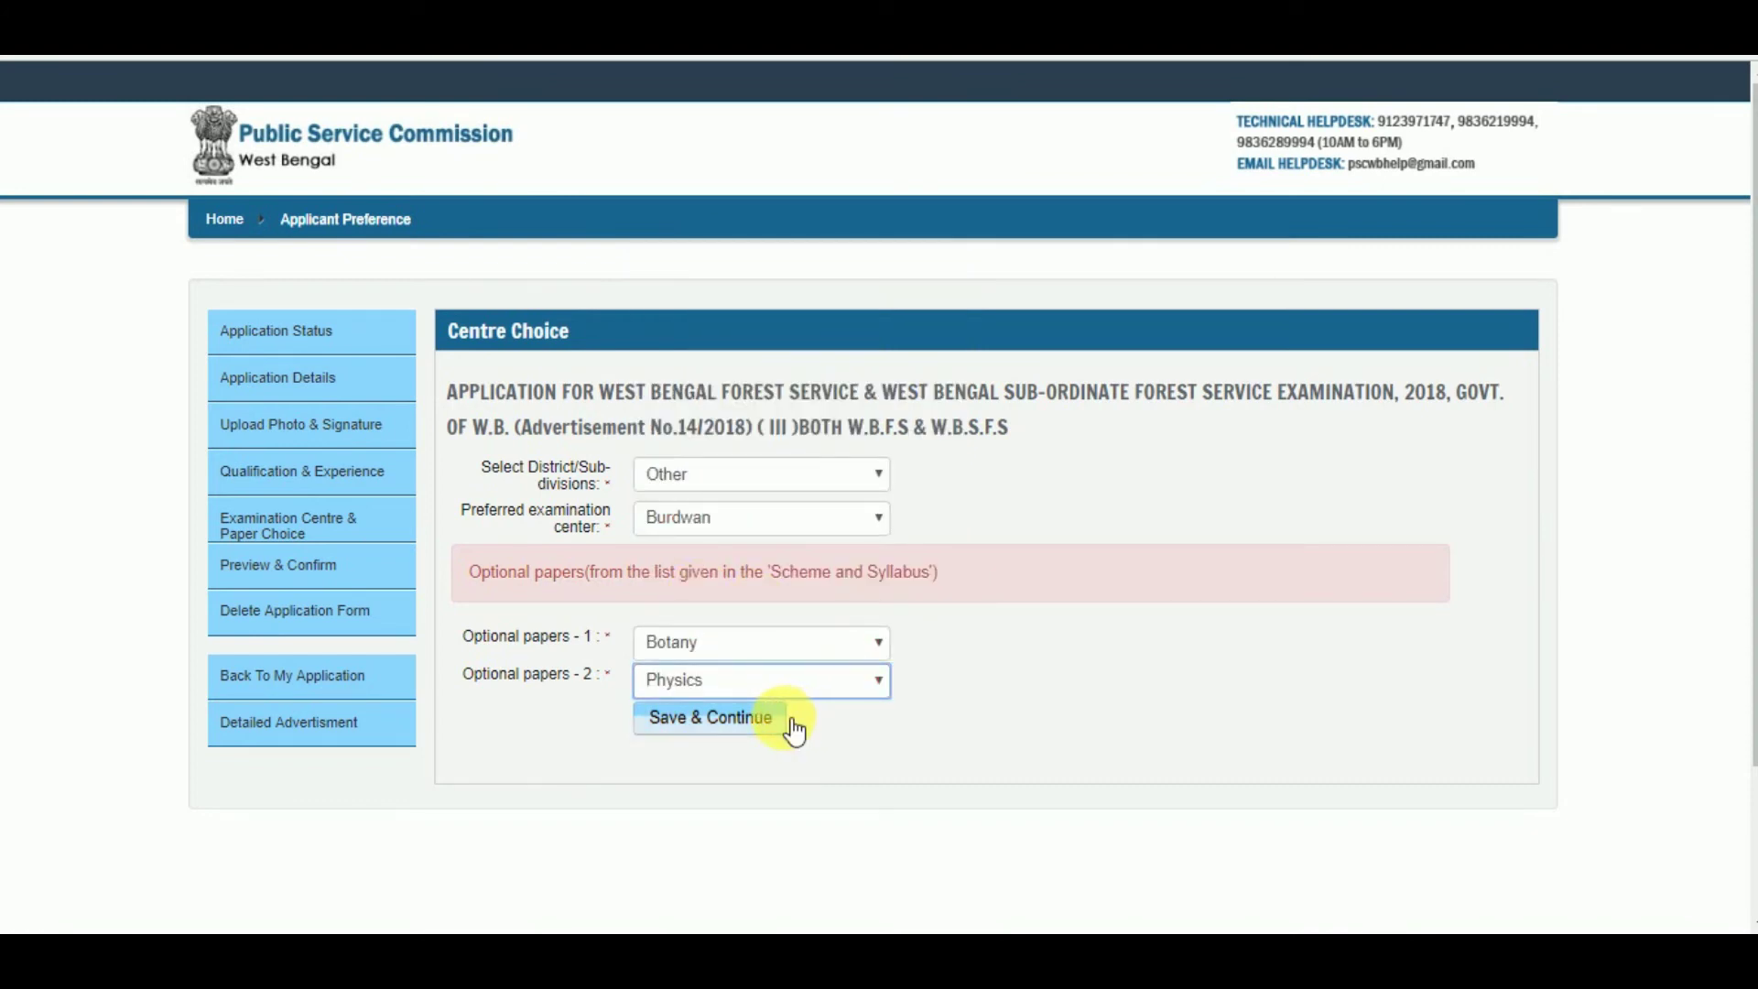
left_click(752, 733)
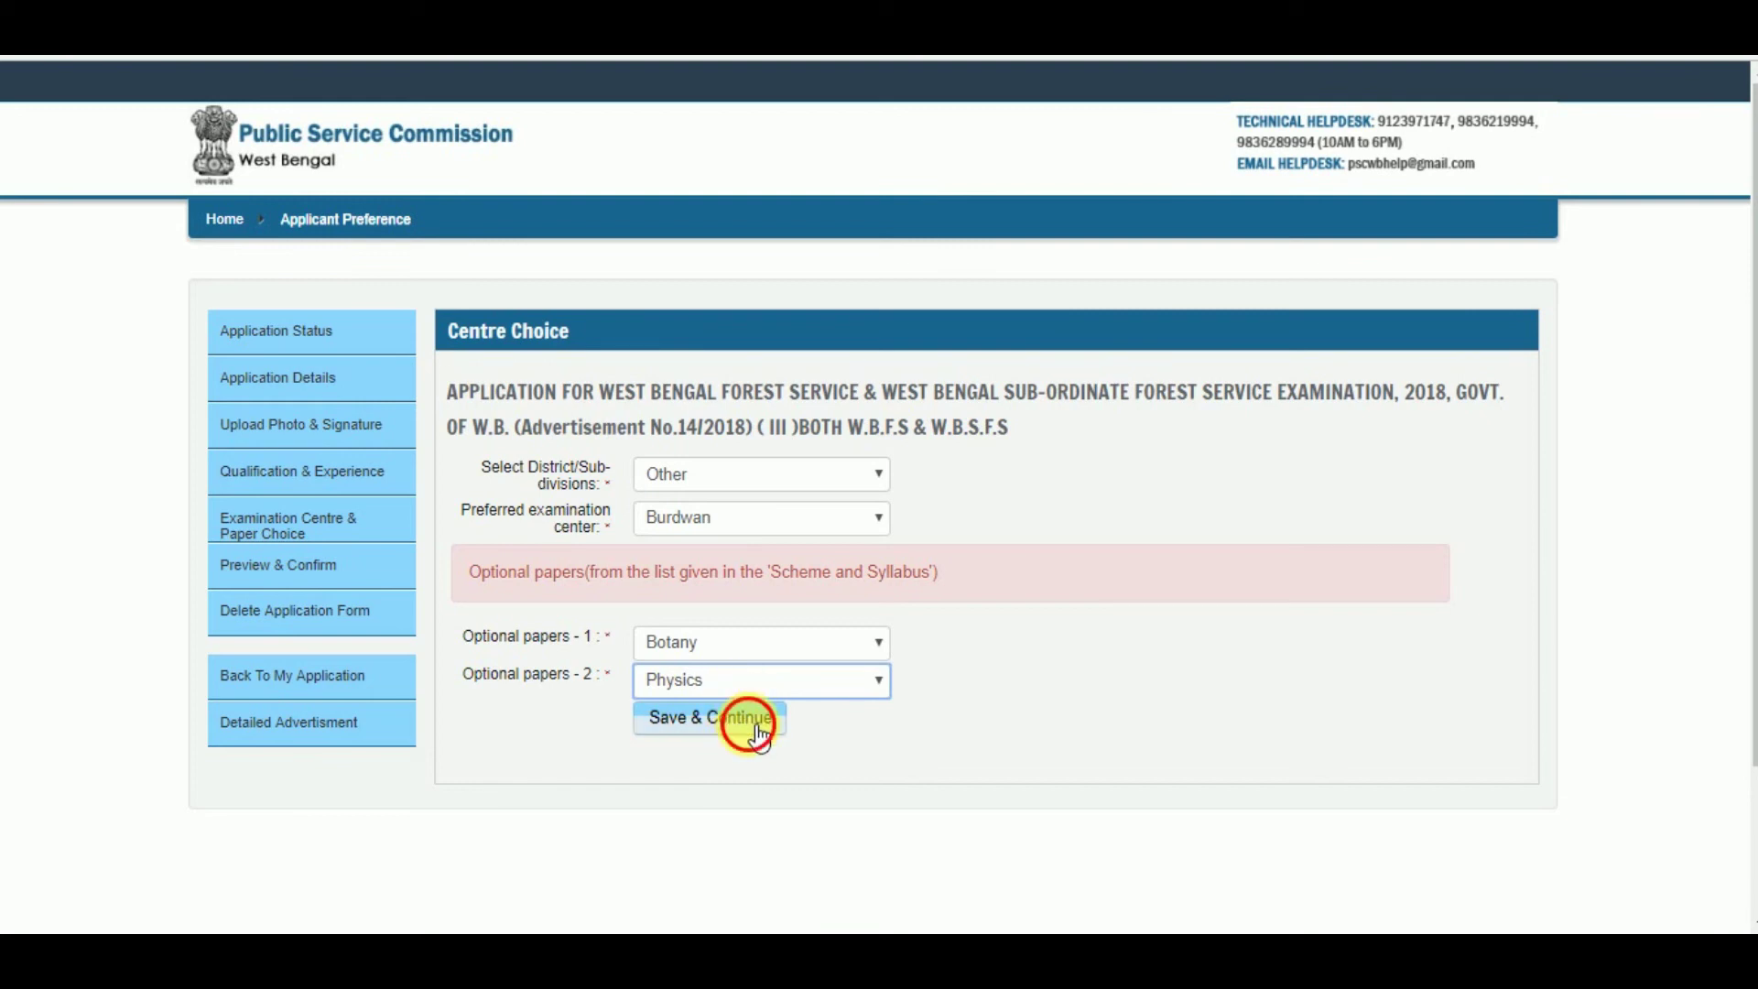
left_click(756, 732)
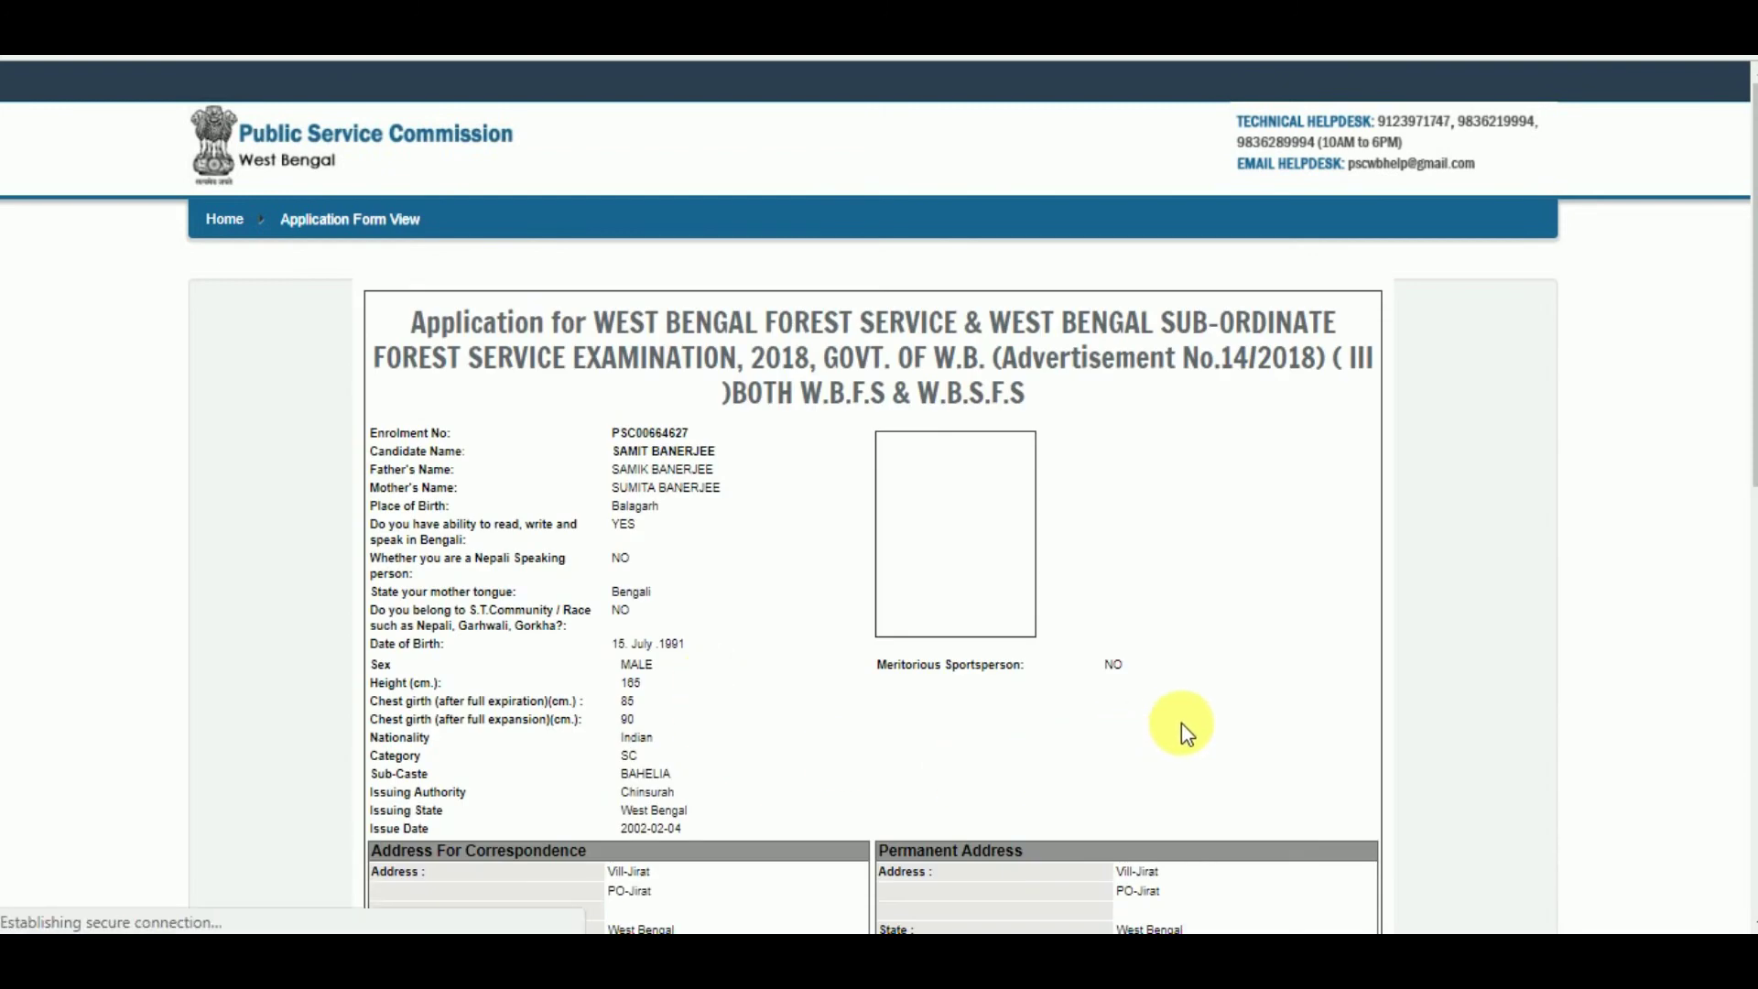
Tick both declaration boxes and confirm and submit the application
scroll(1403, 689, "down", 3)
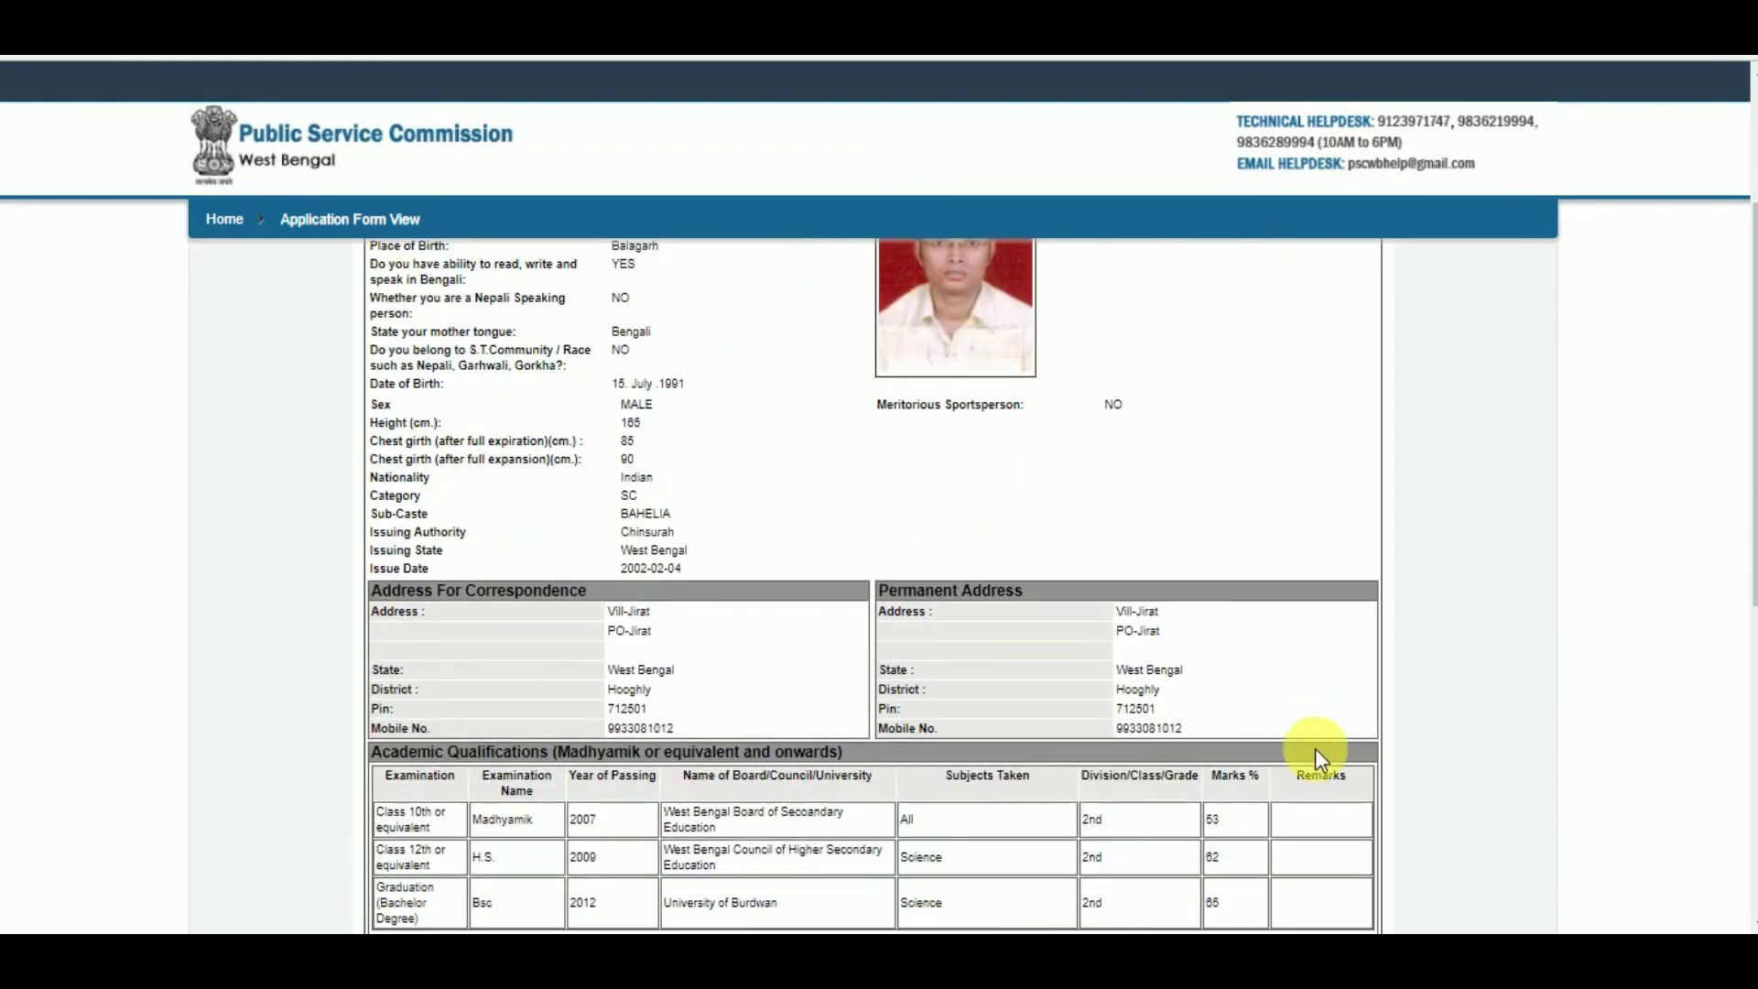
scroll(1314, 749, "up", 2)
scroll(1317, 750, "down", 10)
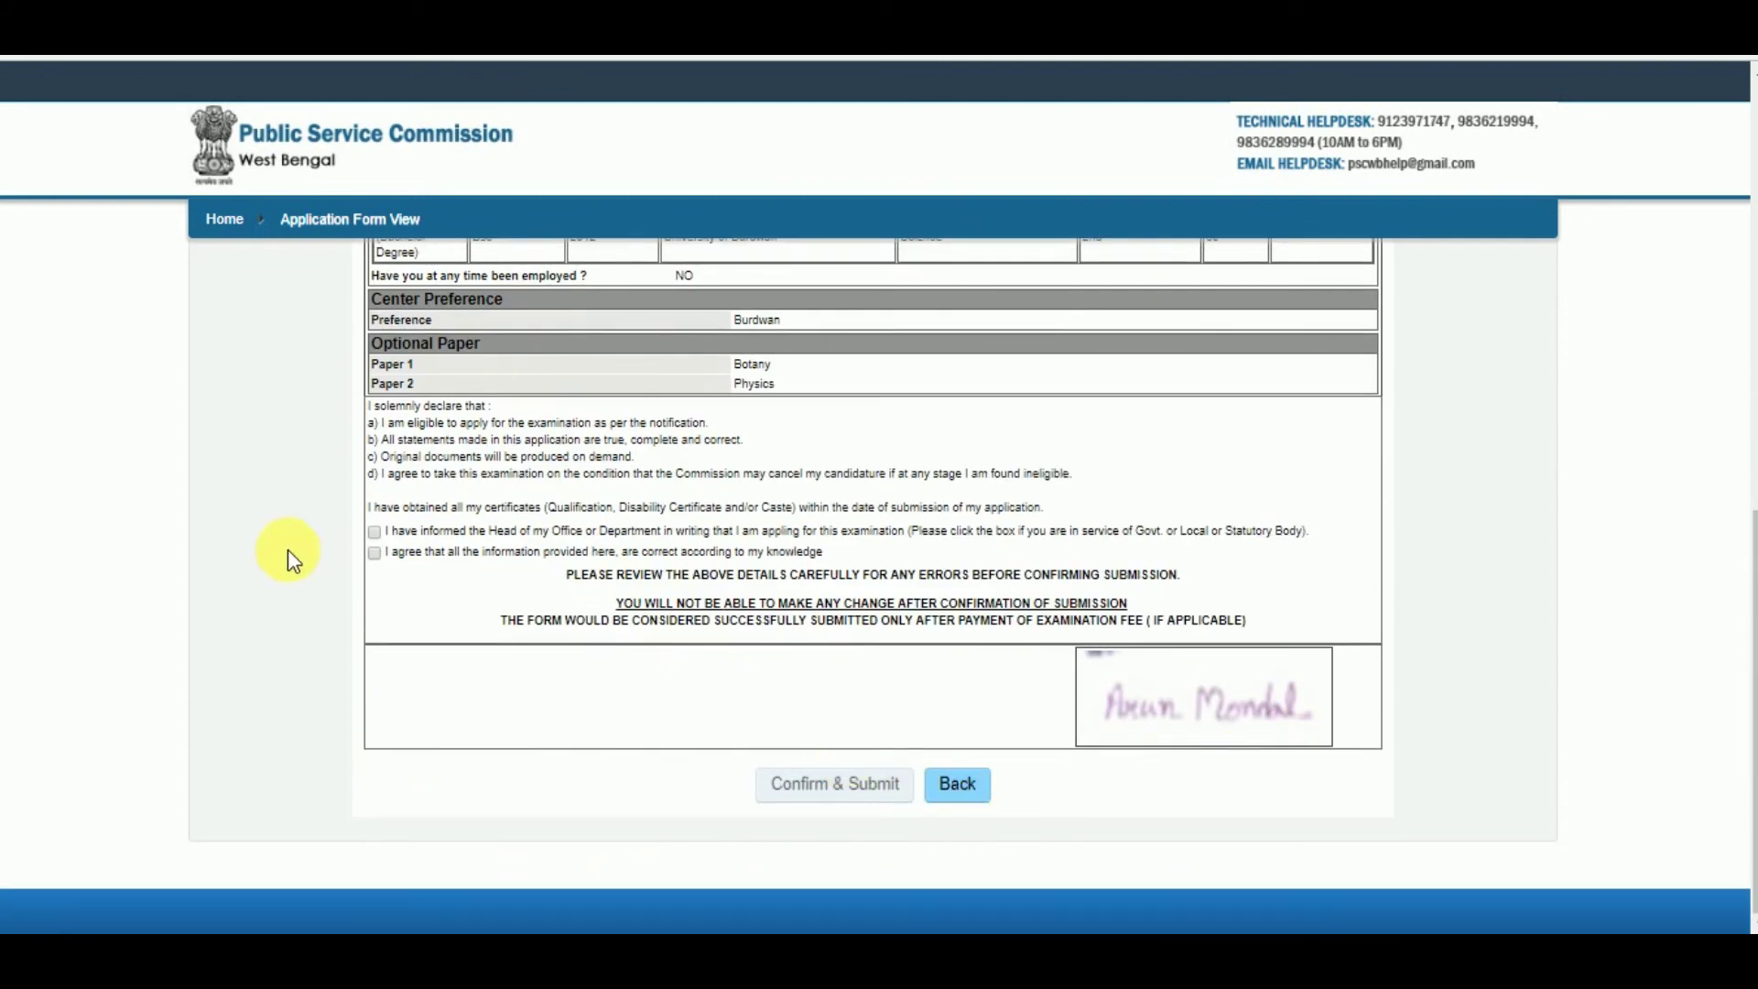
left_click(374, 532)
left_click(375, 552)
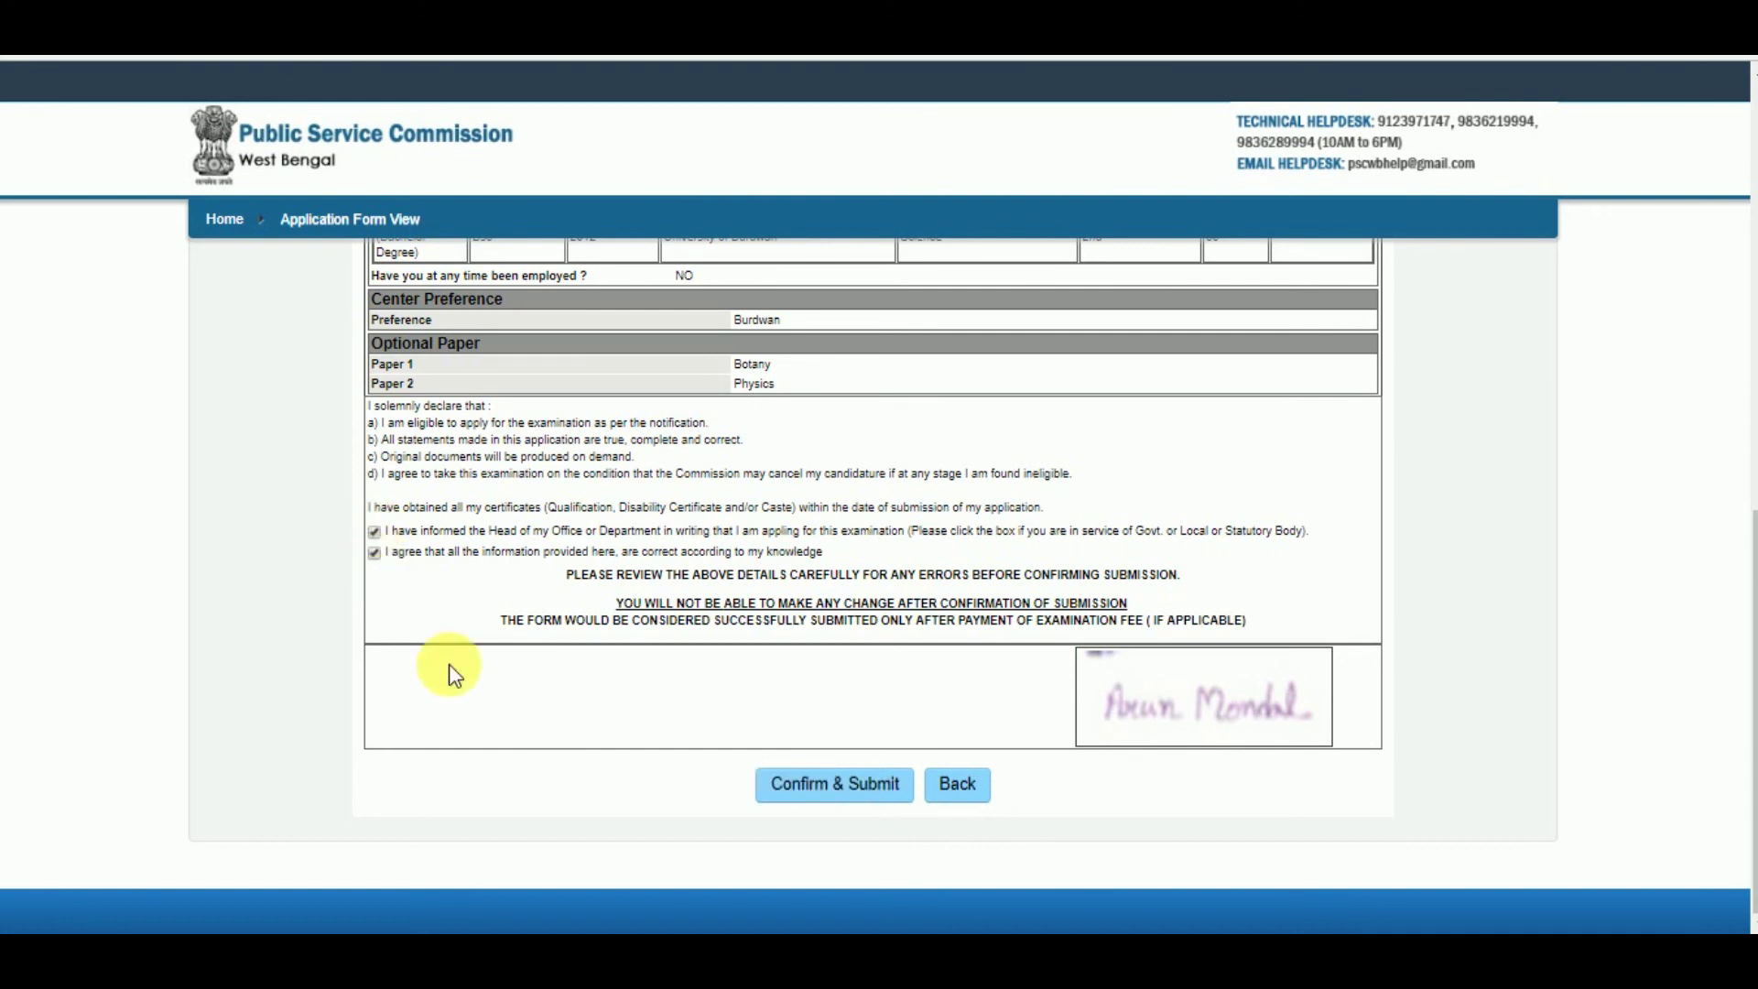
left_click(841, 787)
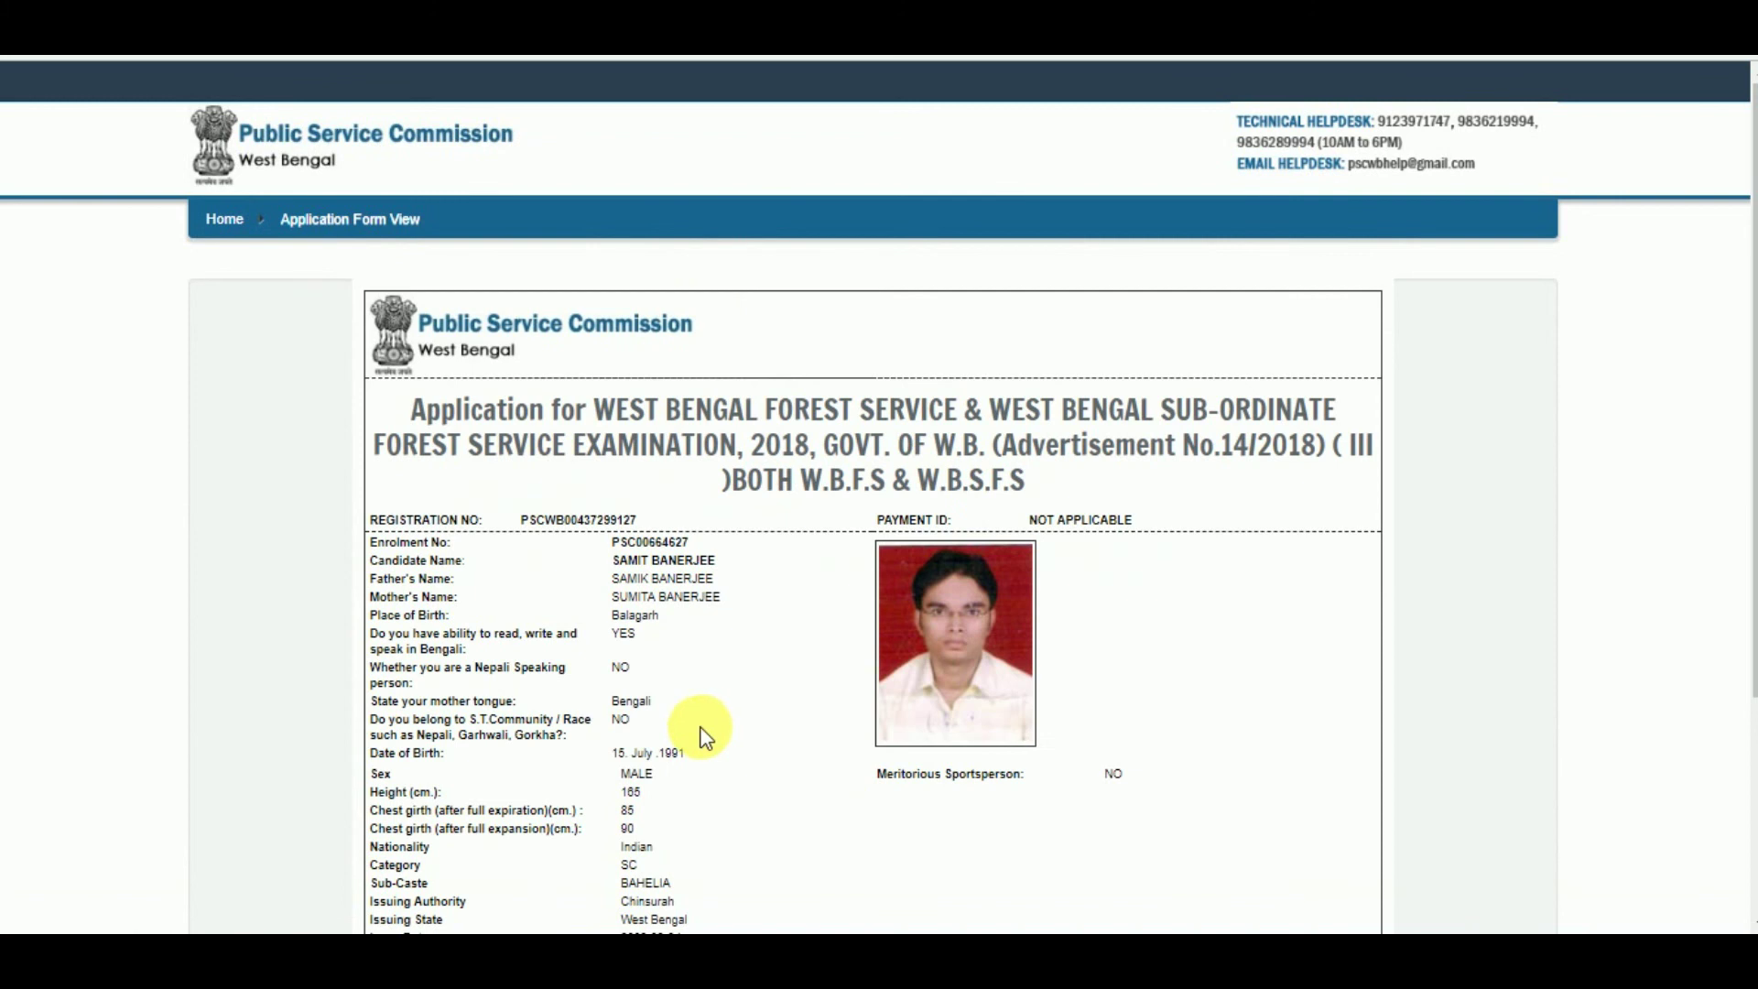
Print the submitted application, return home via My Application, and sign out
scroll(1190, 719, "down", 12)
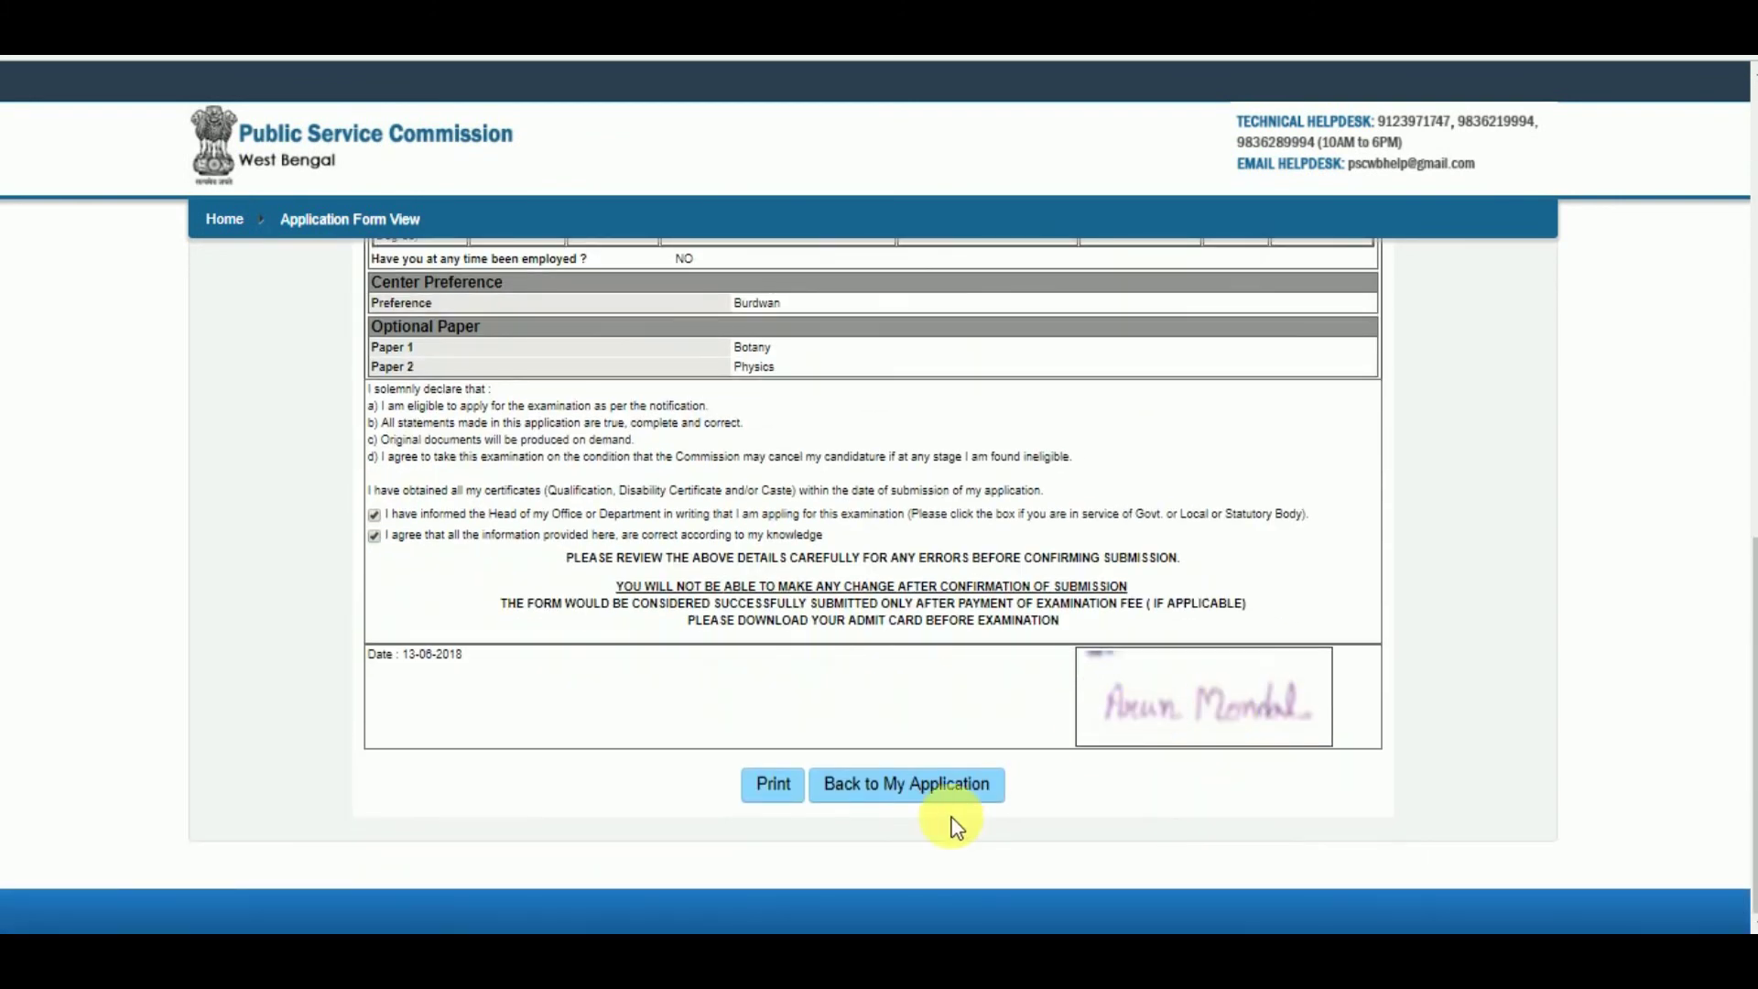
left_click(774, 784)
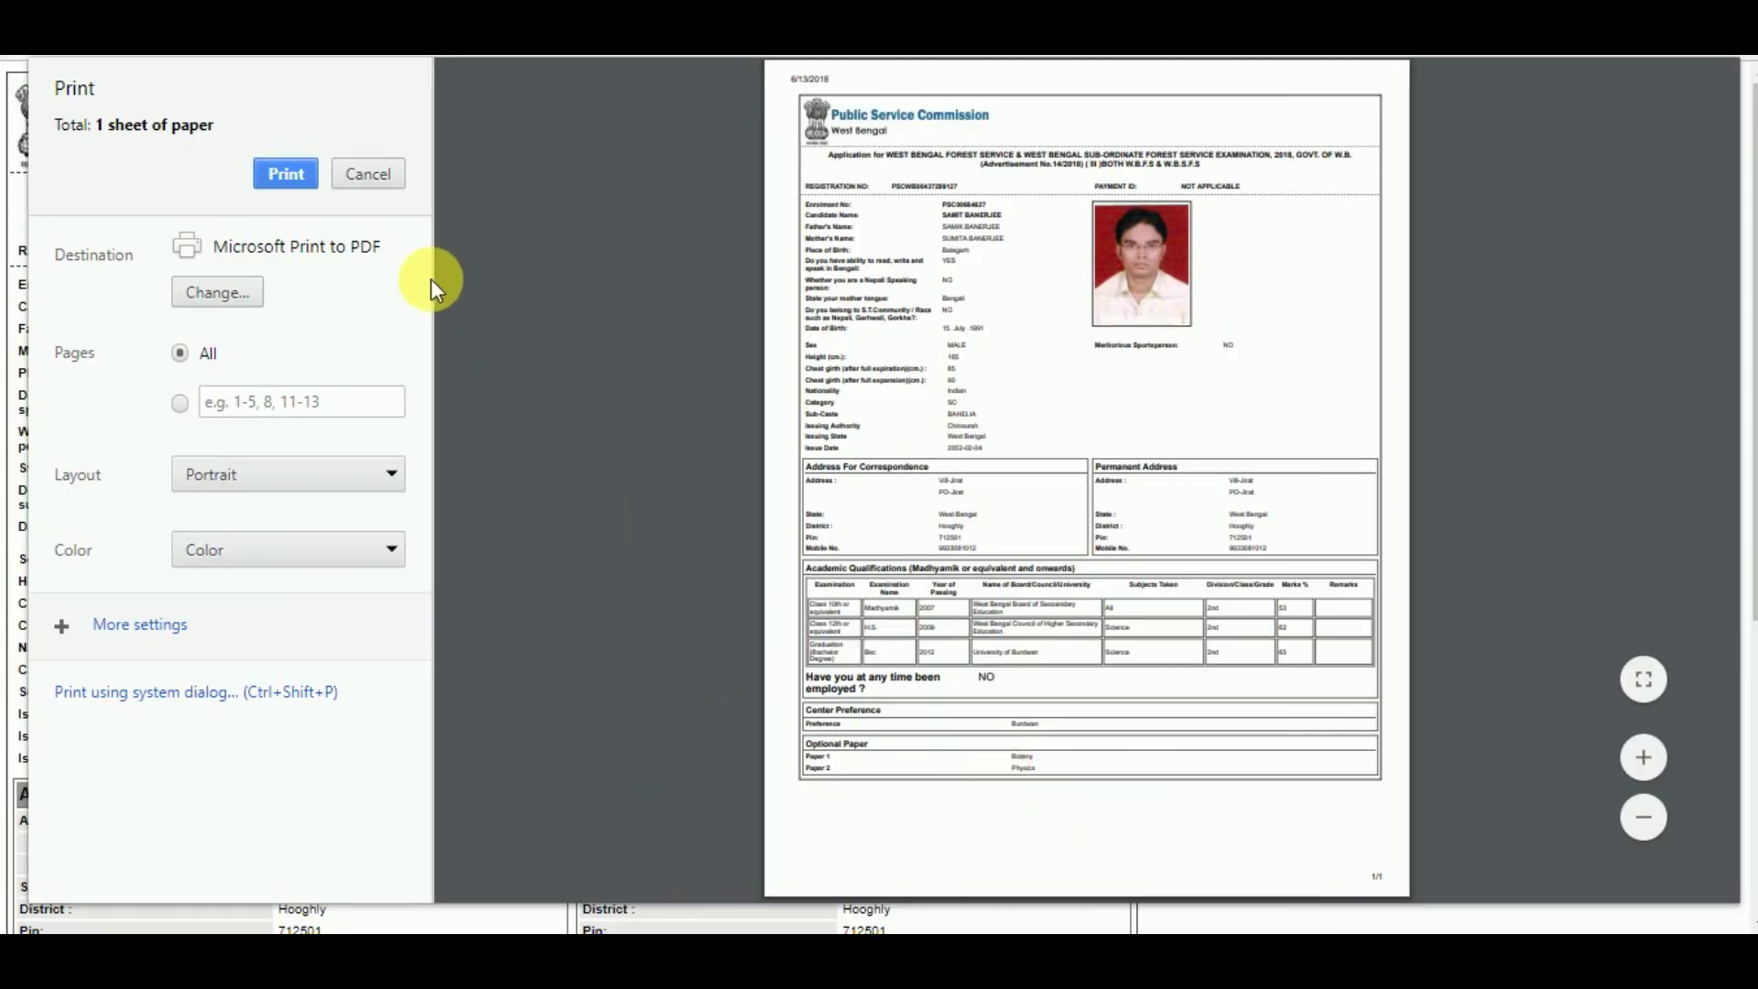
left_click(368, 174)
left_click(938, 795)
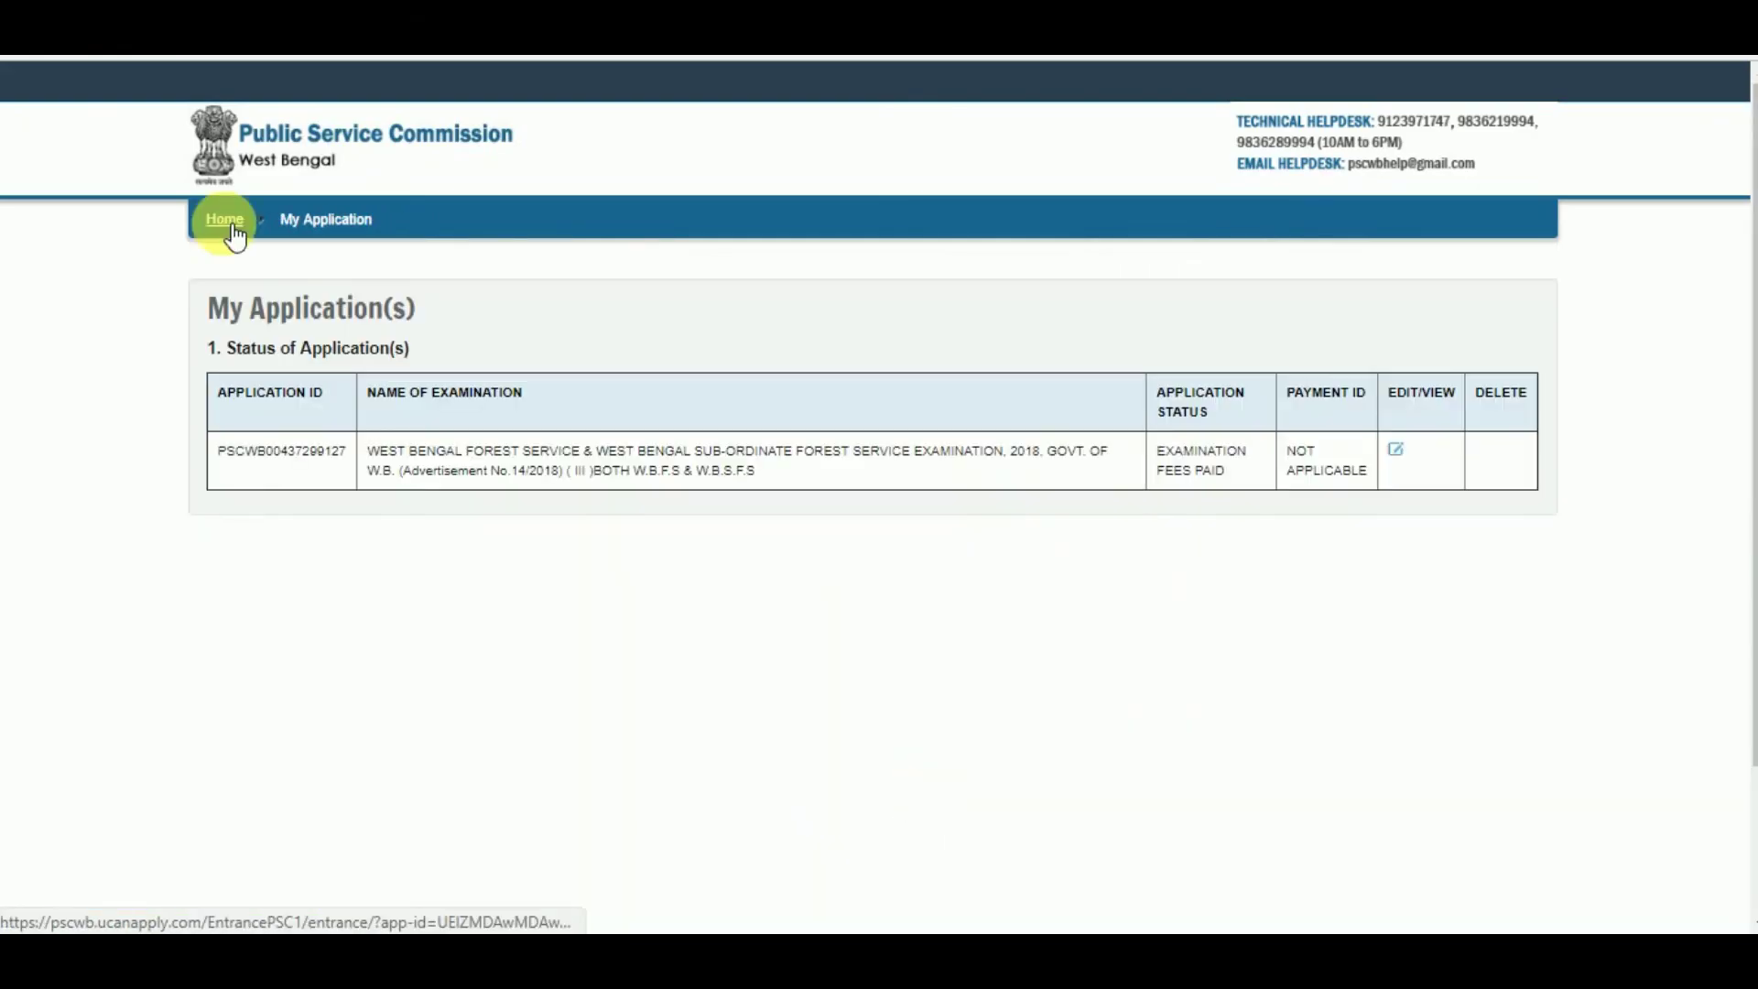
left_click(229, 226)
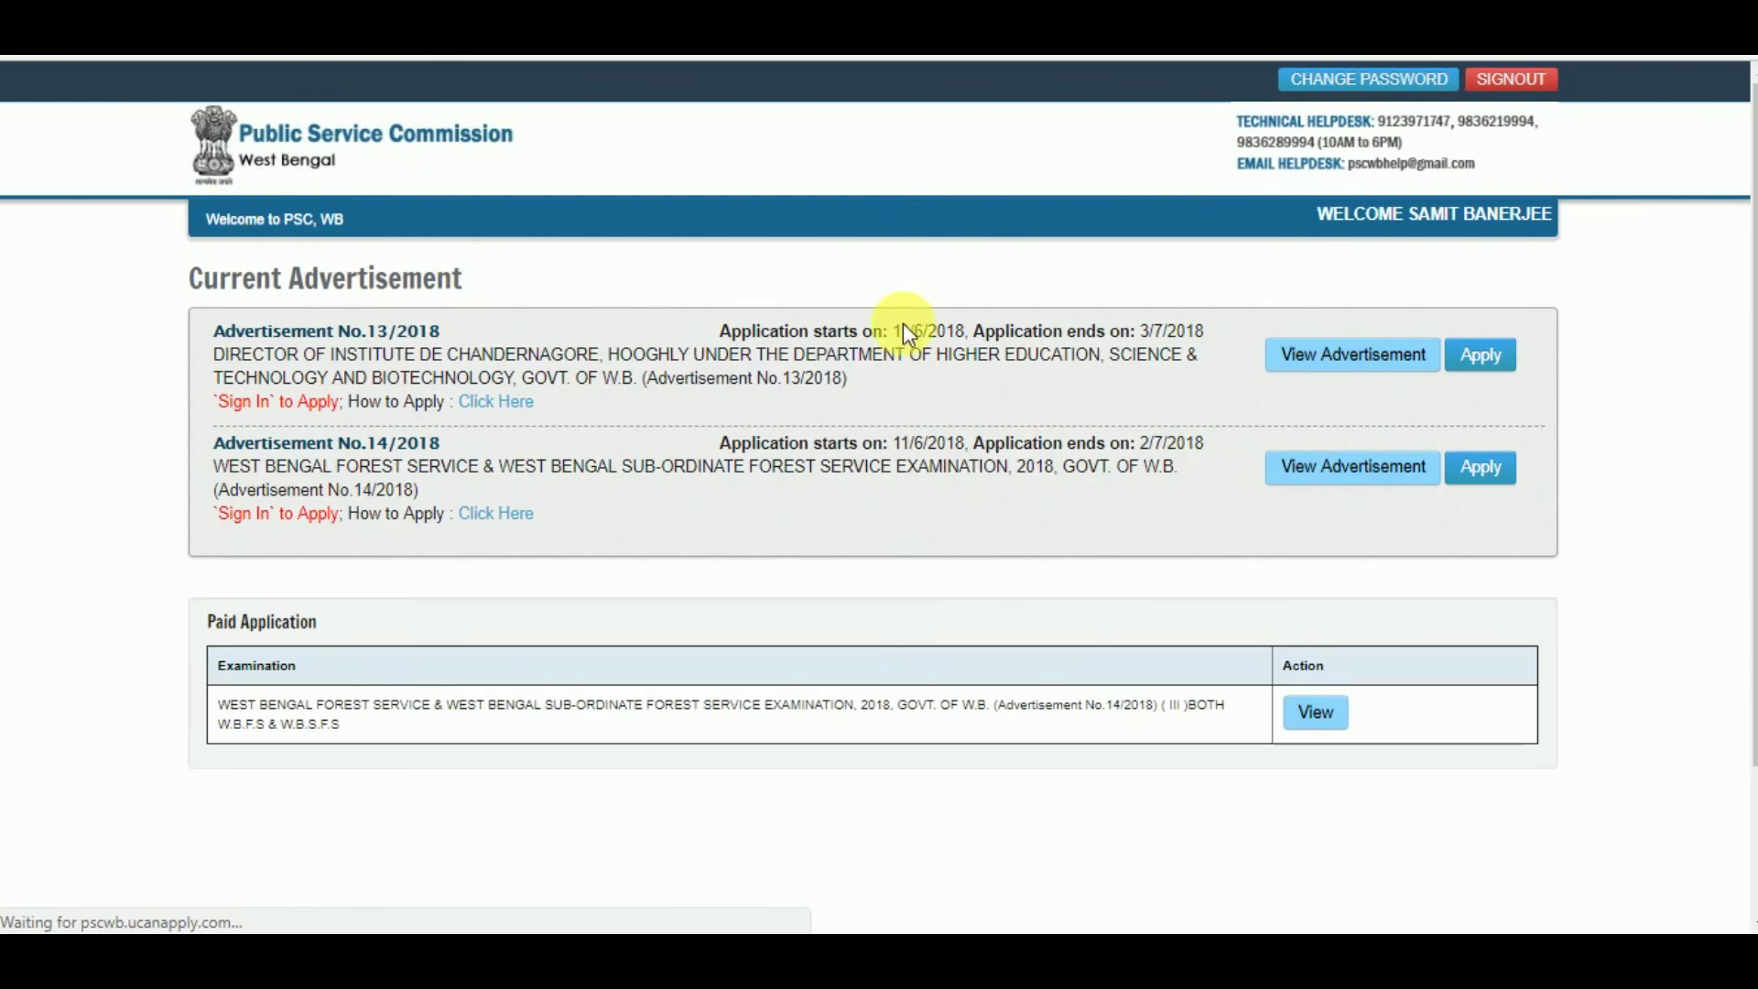
left_click(1512, 79)
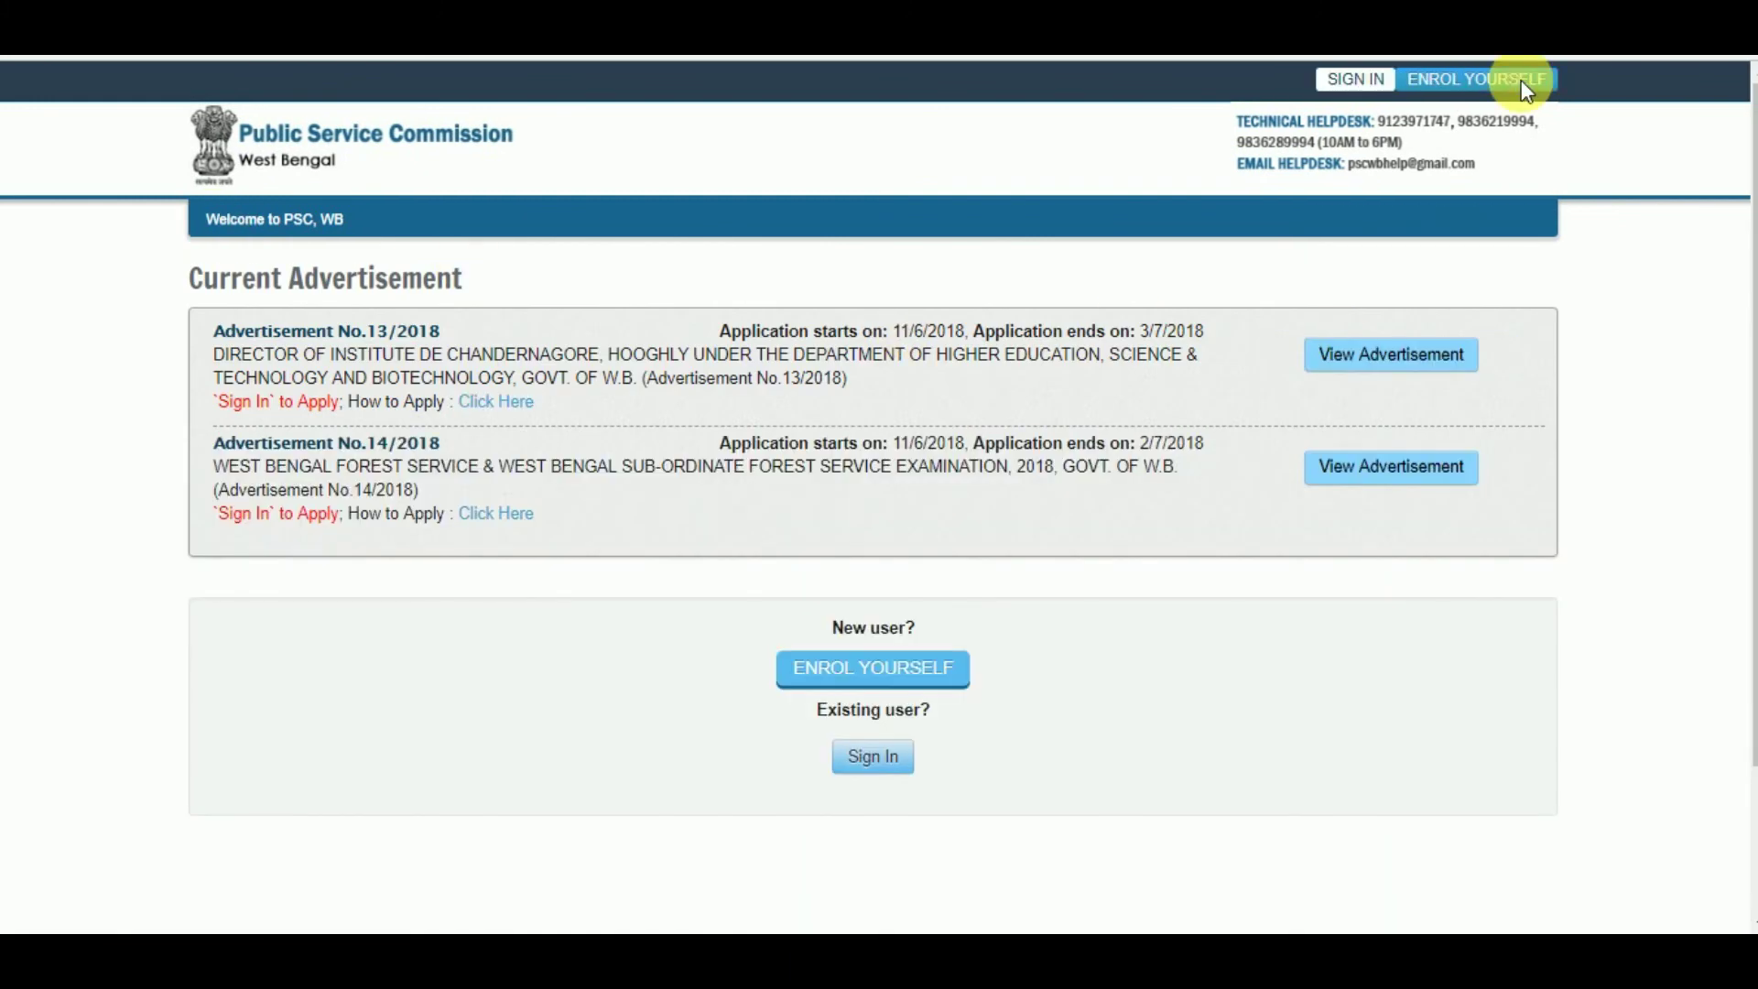